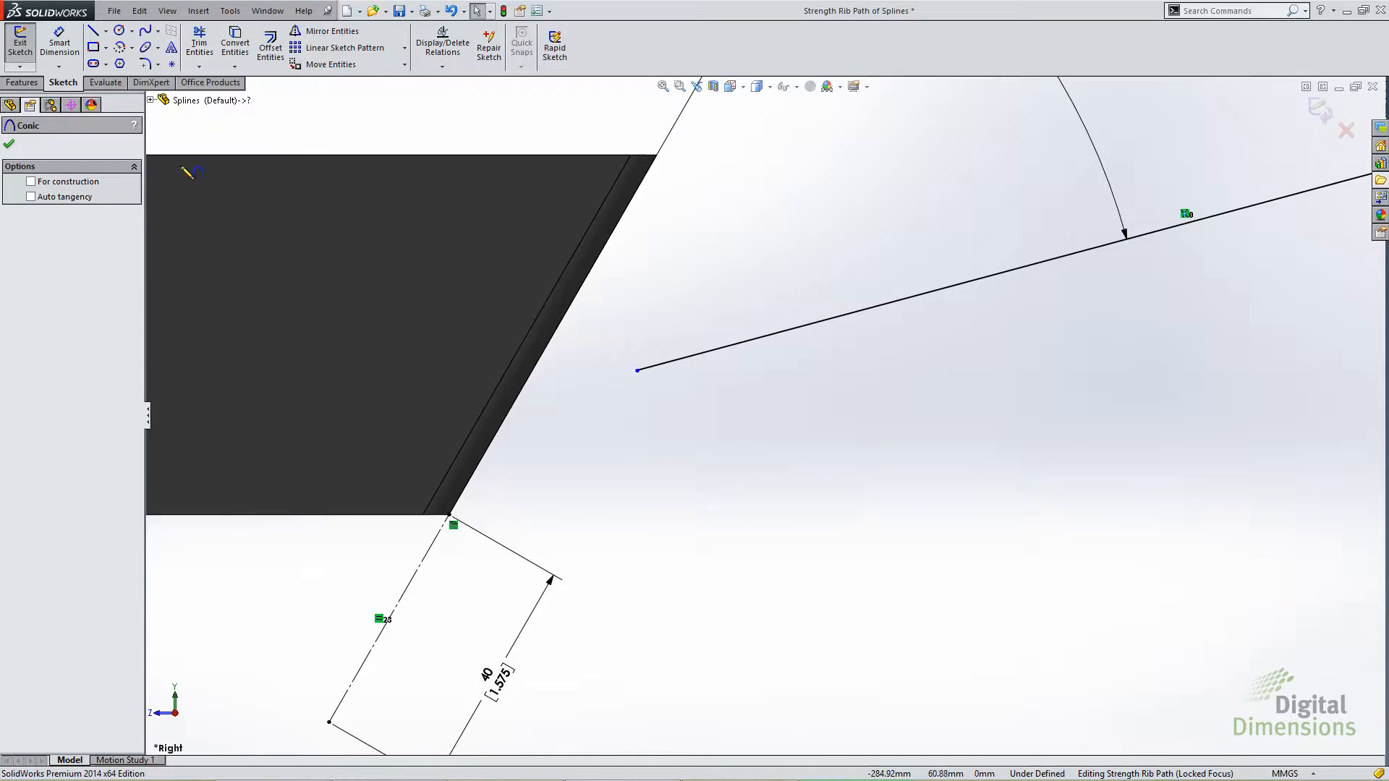
Step: Sketch a conic with auto tangency from the sloped line's open end to the construction line's upper end, with a rho of about 0.74
click(32, 197)
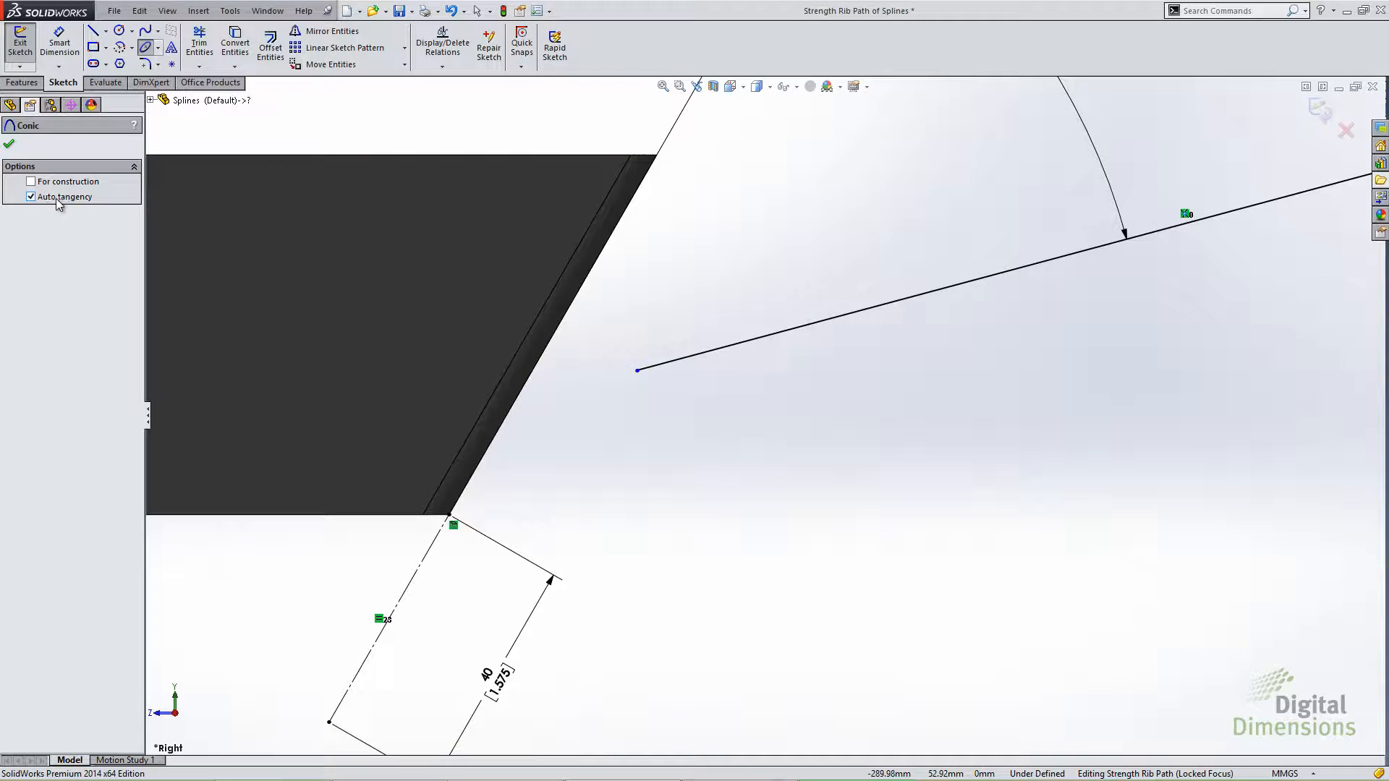
click(637, 370)
click(451, 515)
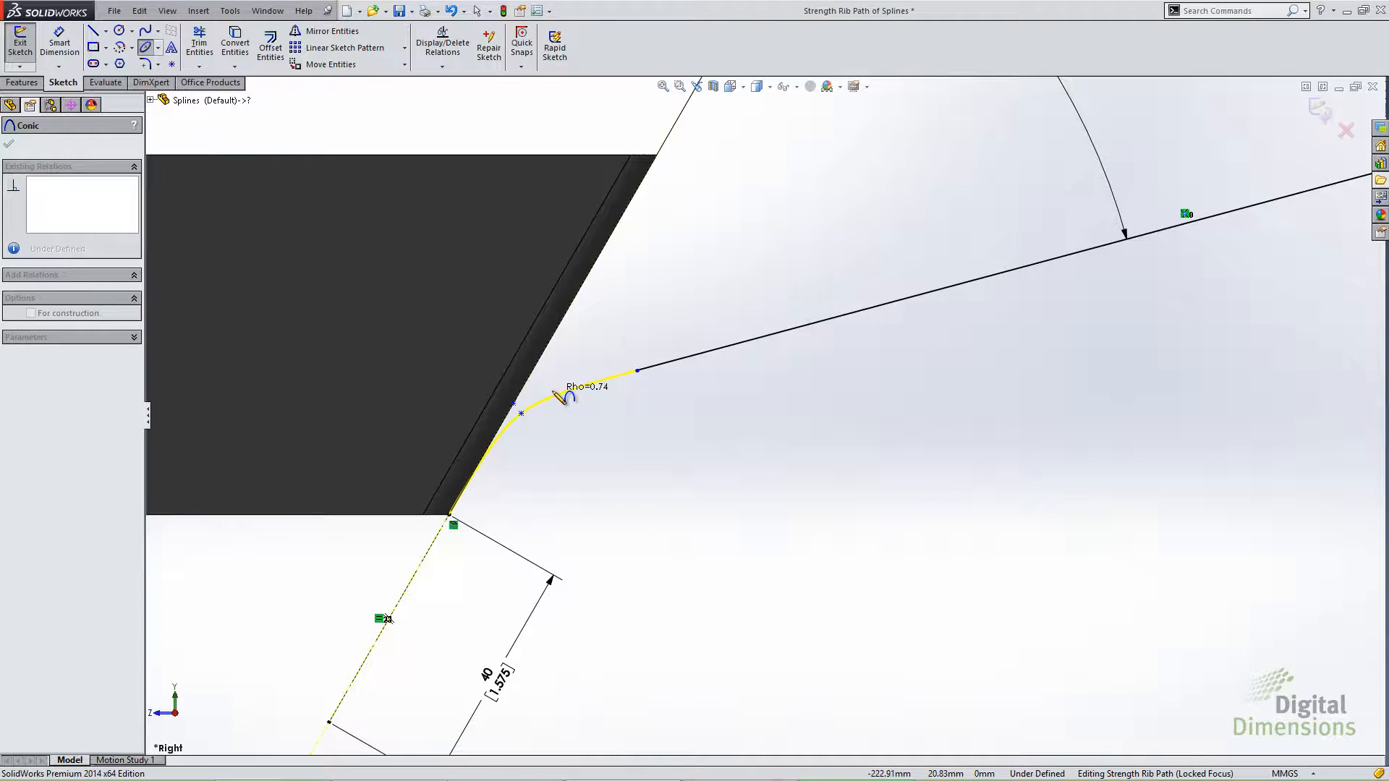
click(568, 398)
key(Escape)
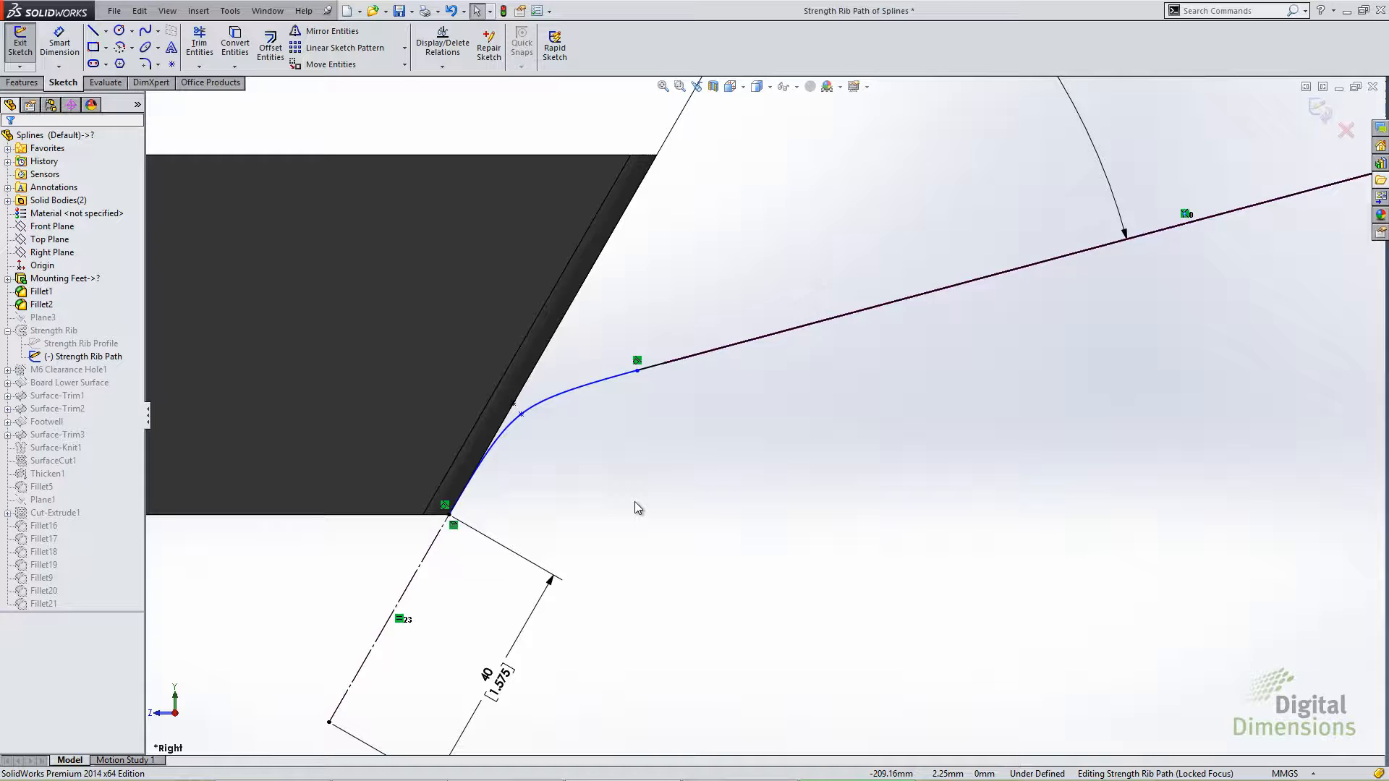
key(alt+Tab)
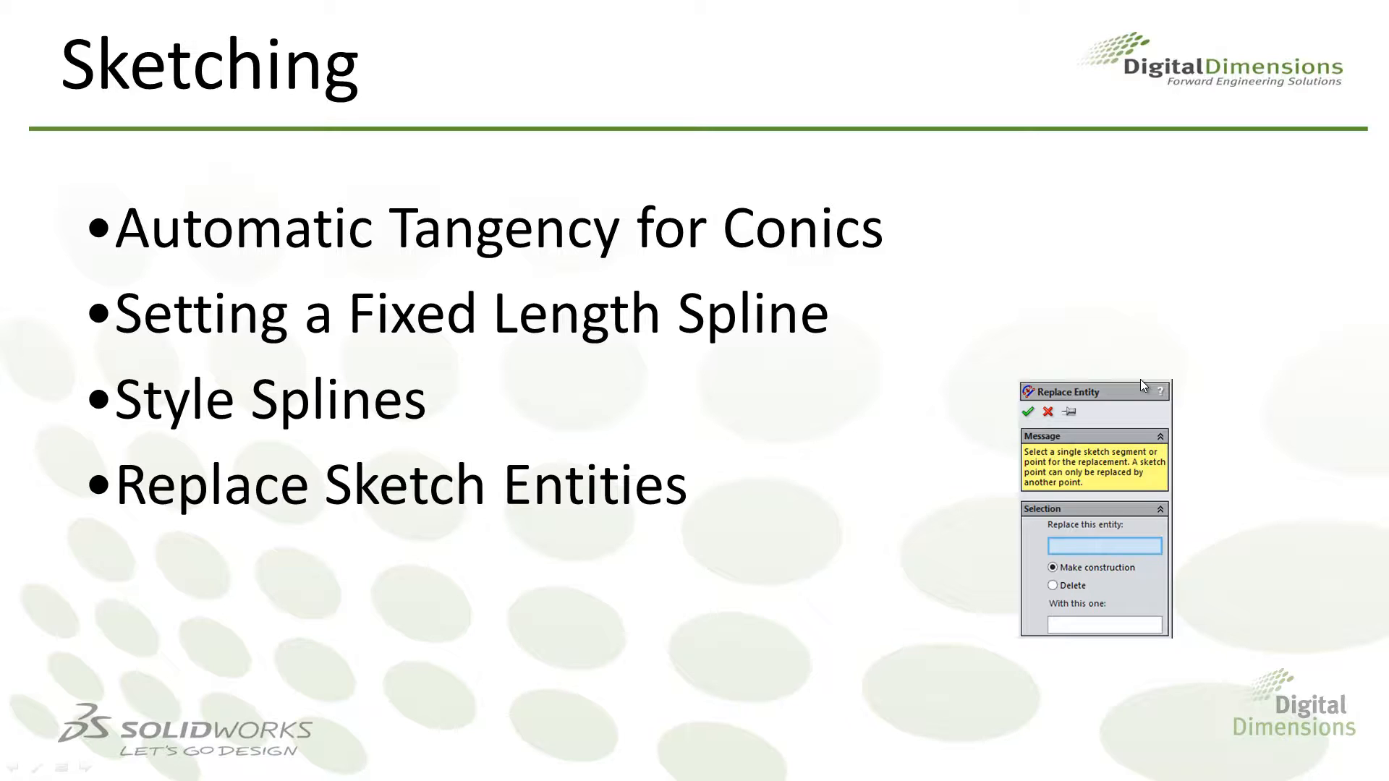
key(alt+Tab)
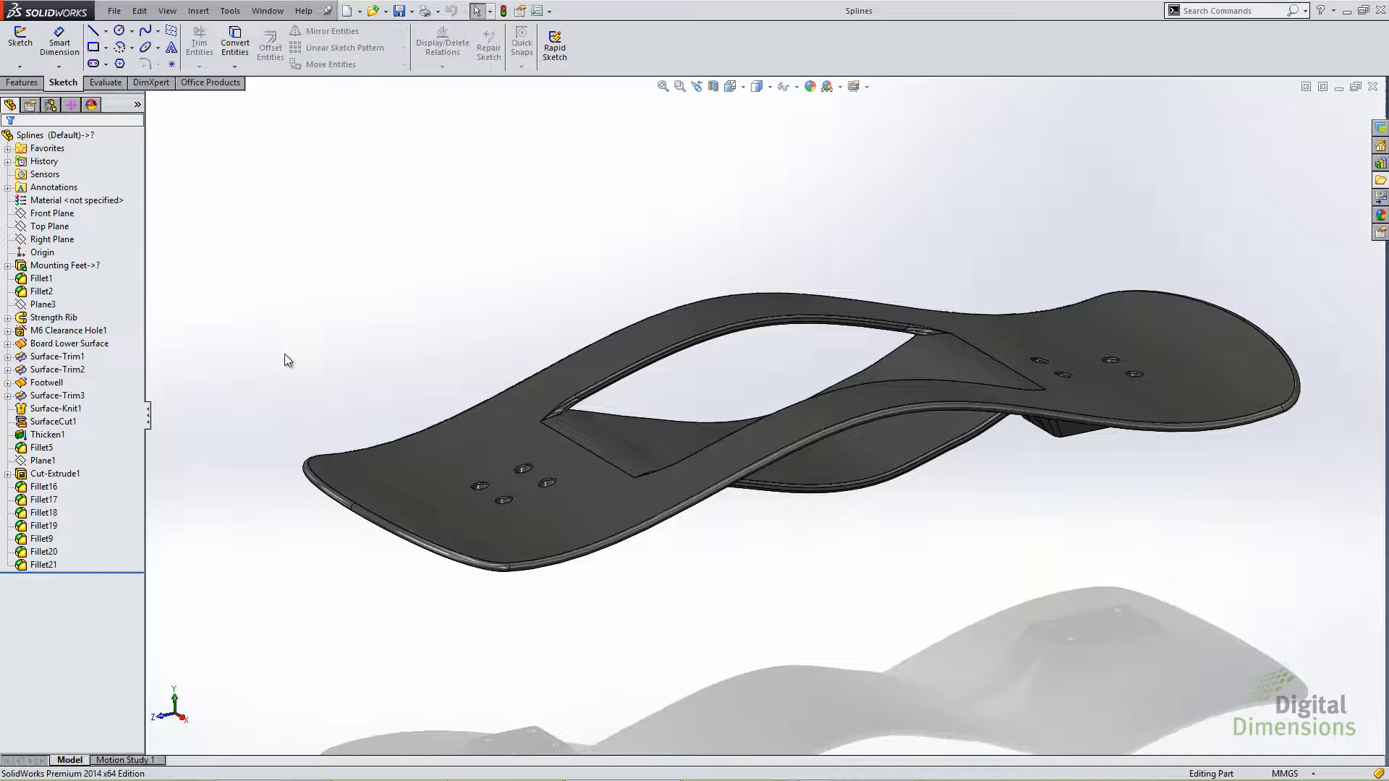
Step: Open the Board Profile sketch under Board Lower Surface for editing
click(8, 344)
right_click(64, 357)
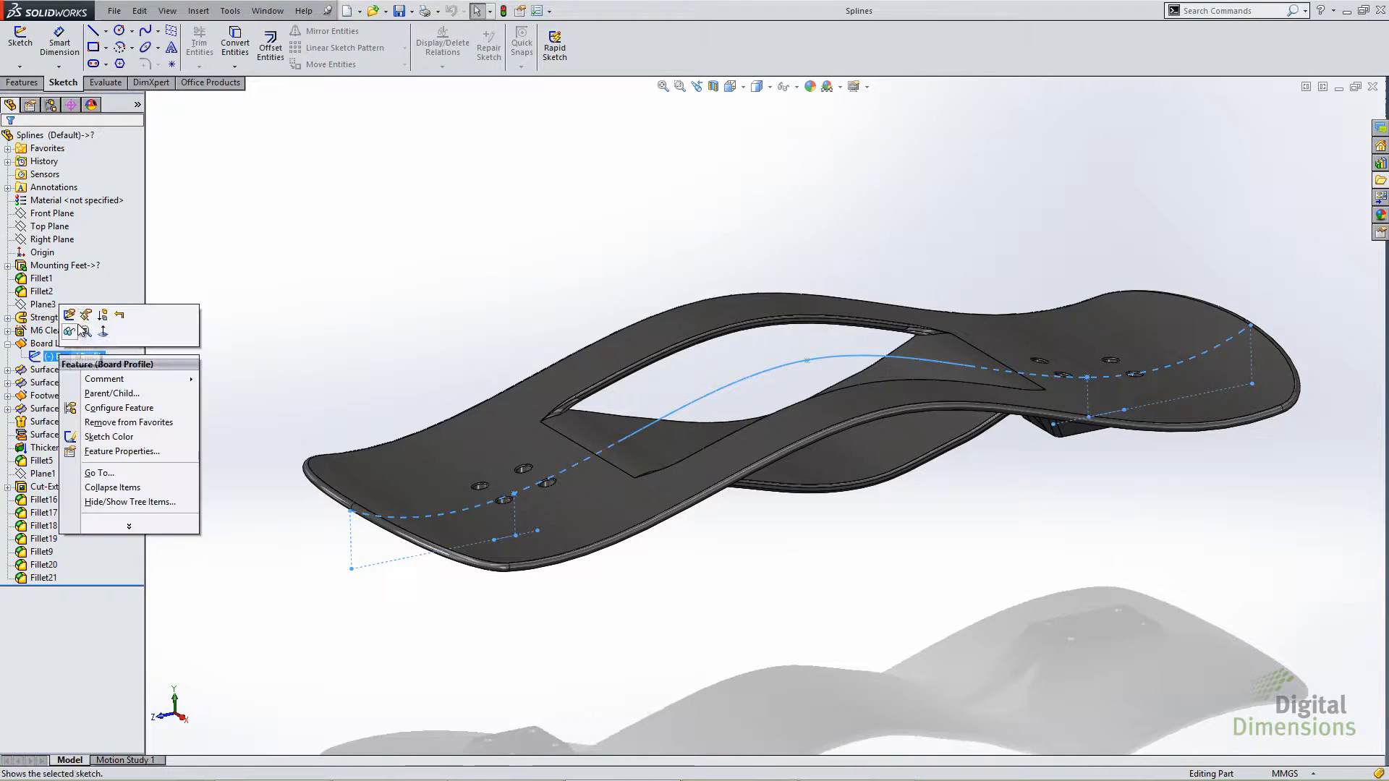
click(85, 313)
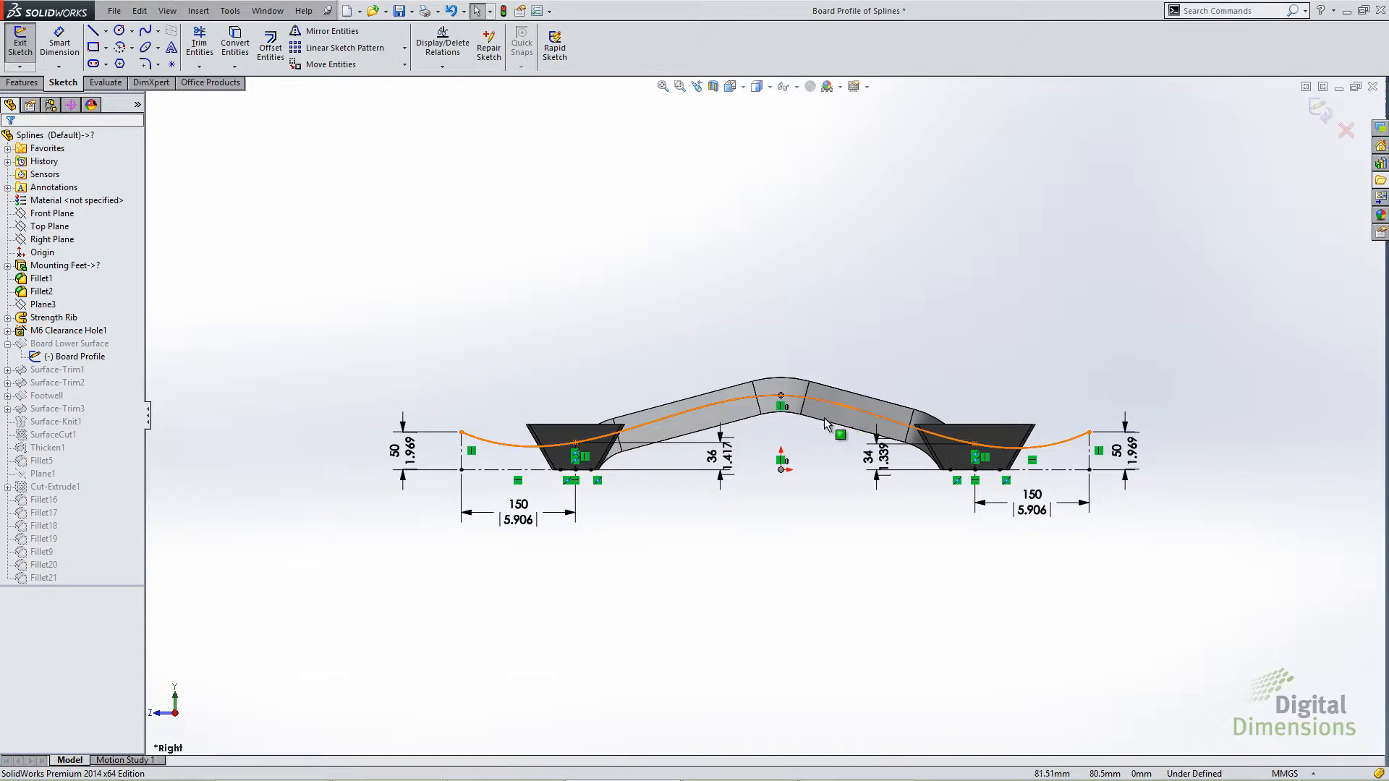
Step: Pull the middle point of the board profile spline slightly upward
scroll(787, 429, down, 2)
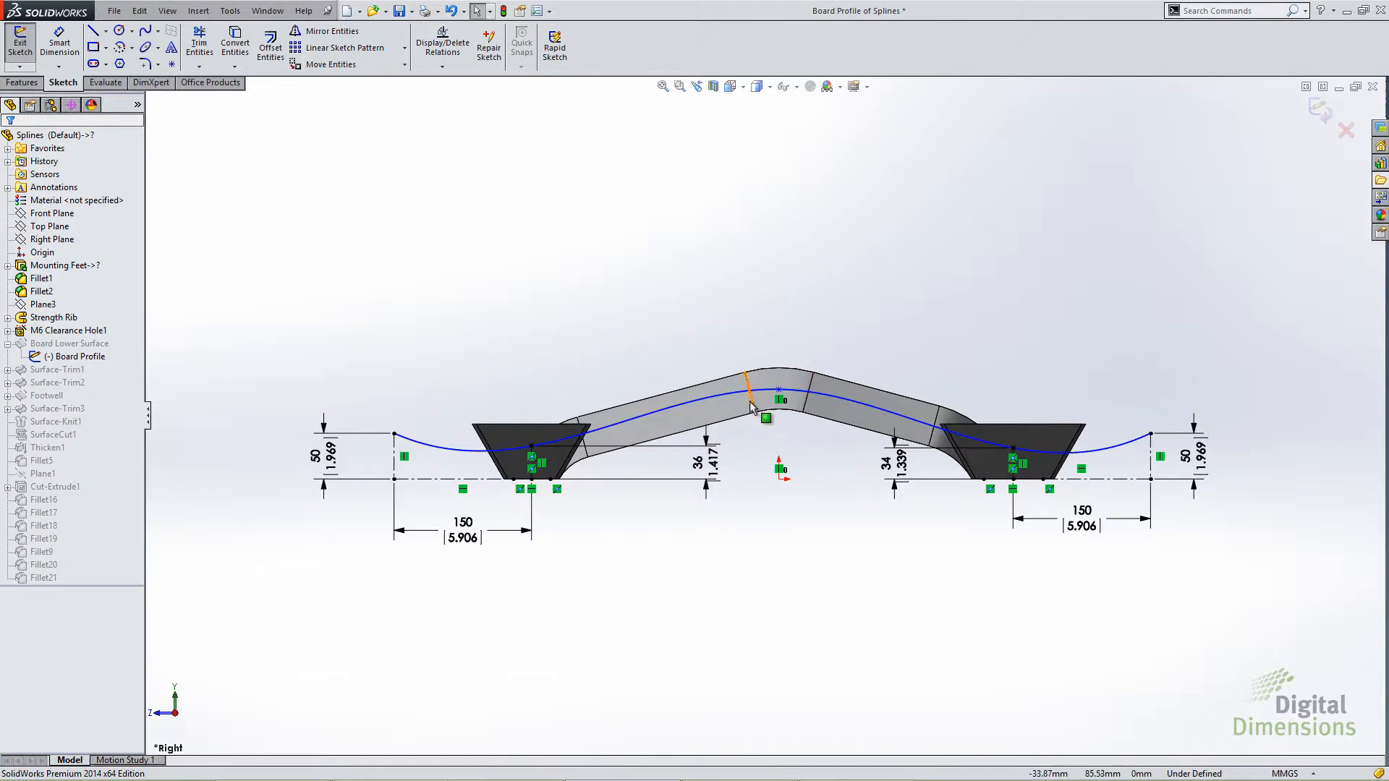
mouse_move(778, 381)
mouse_down()
mouse_move(778, 315)
mouse_move(771, 413)
mouse_move(777, 279)
mouse_move(773, 385)
mouse_move(784, 384)
mouse_up()
click(647, 311)
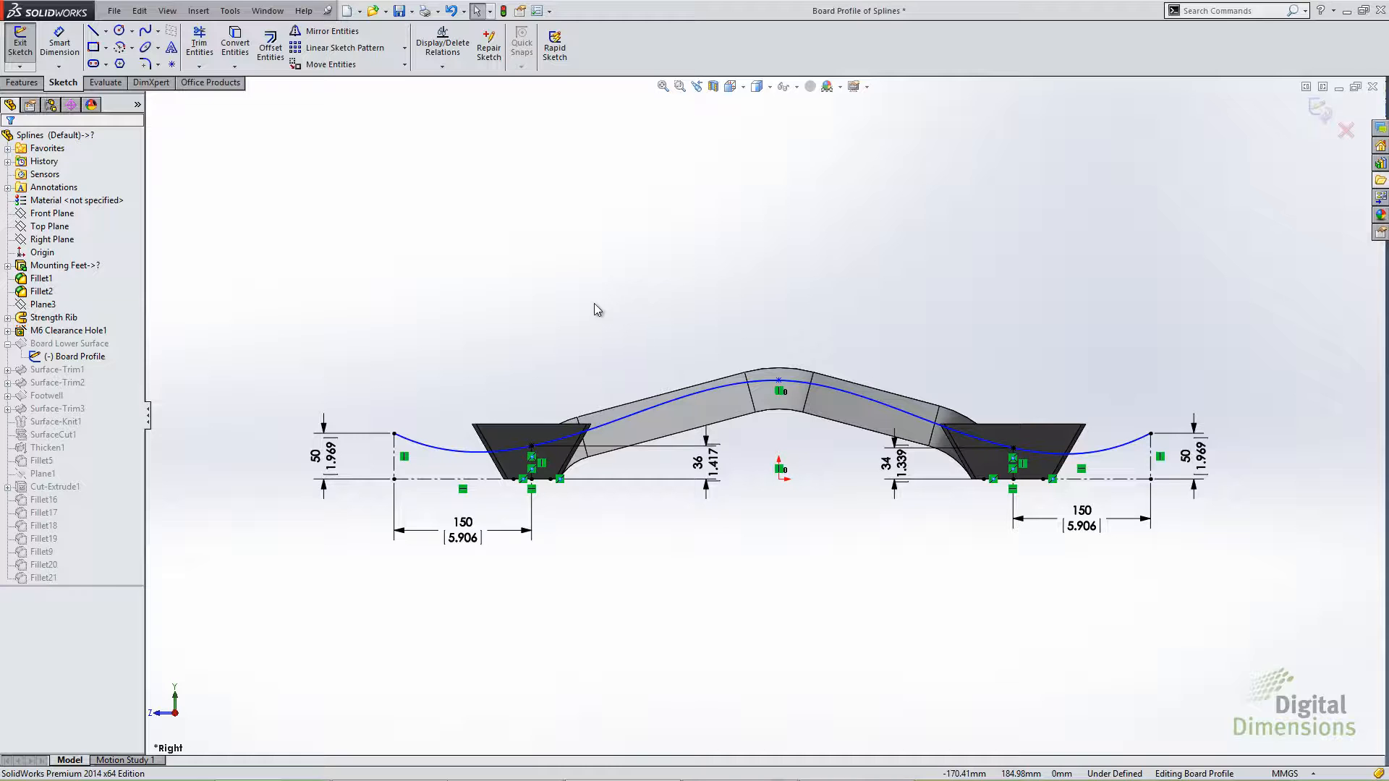
Step: Dimension the overall length of the board profile spline and set it to 850 mm
click(59, 50)
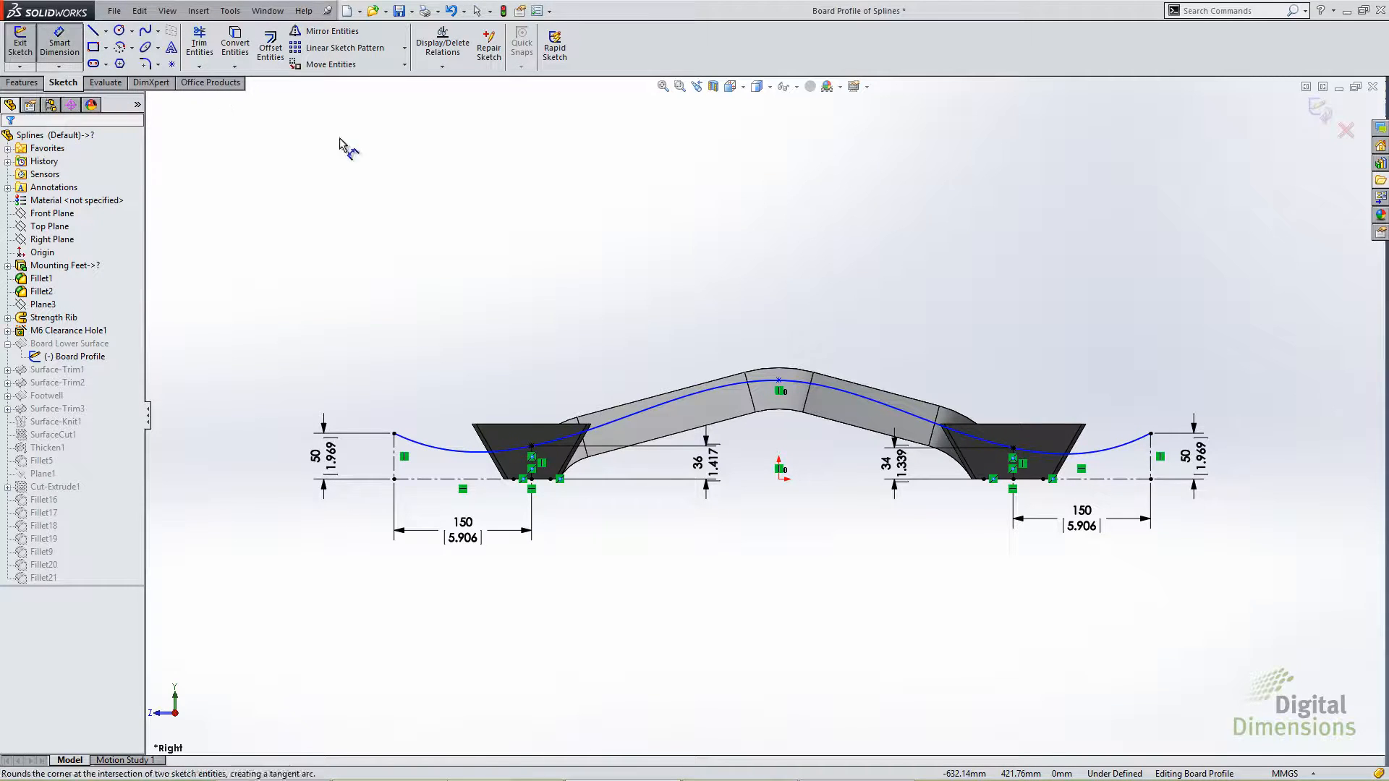
click(703, 394)
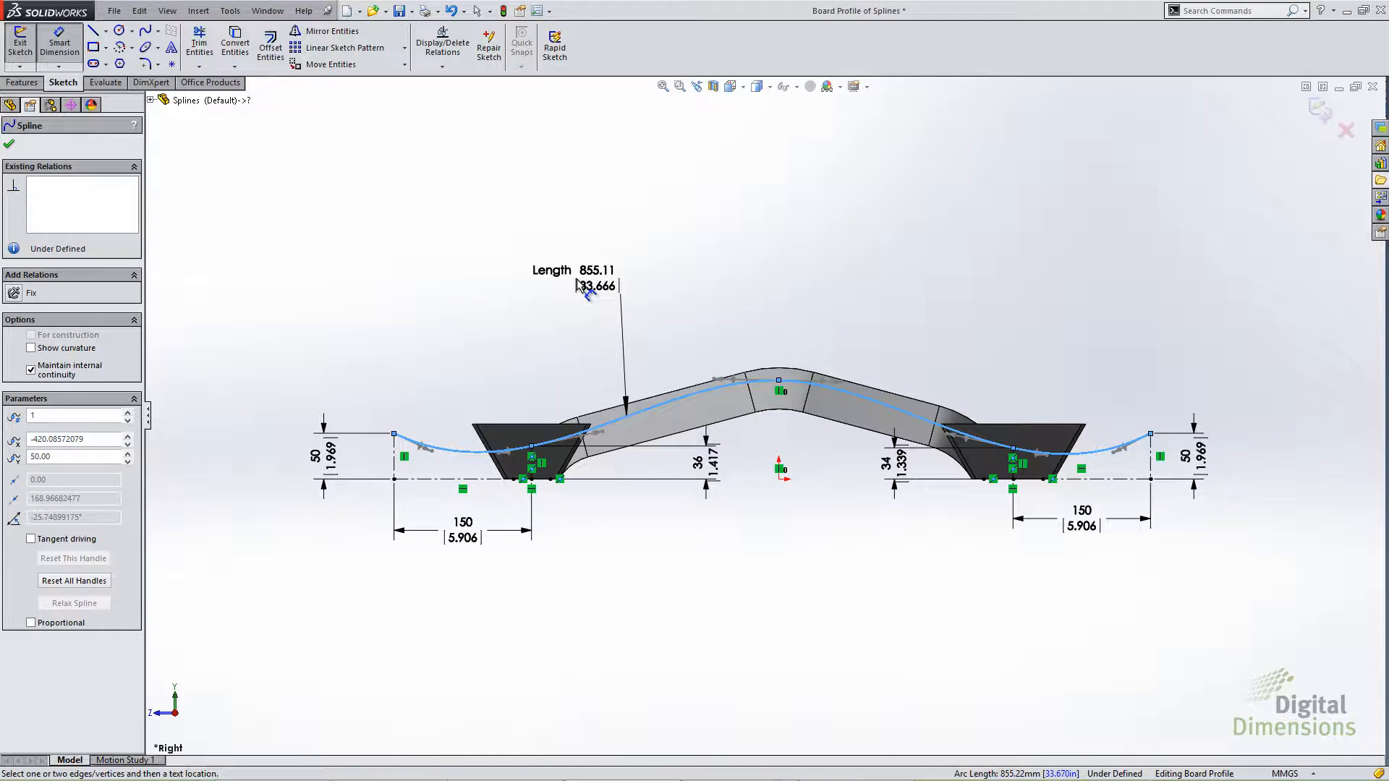
click(579, 284)
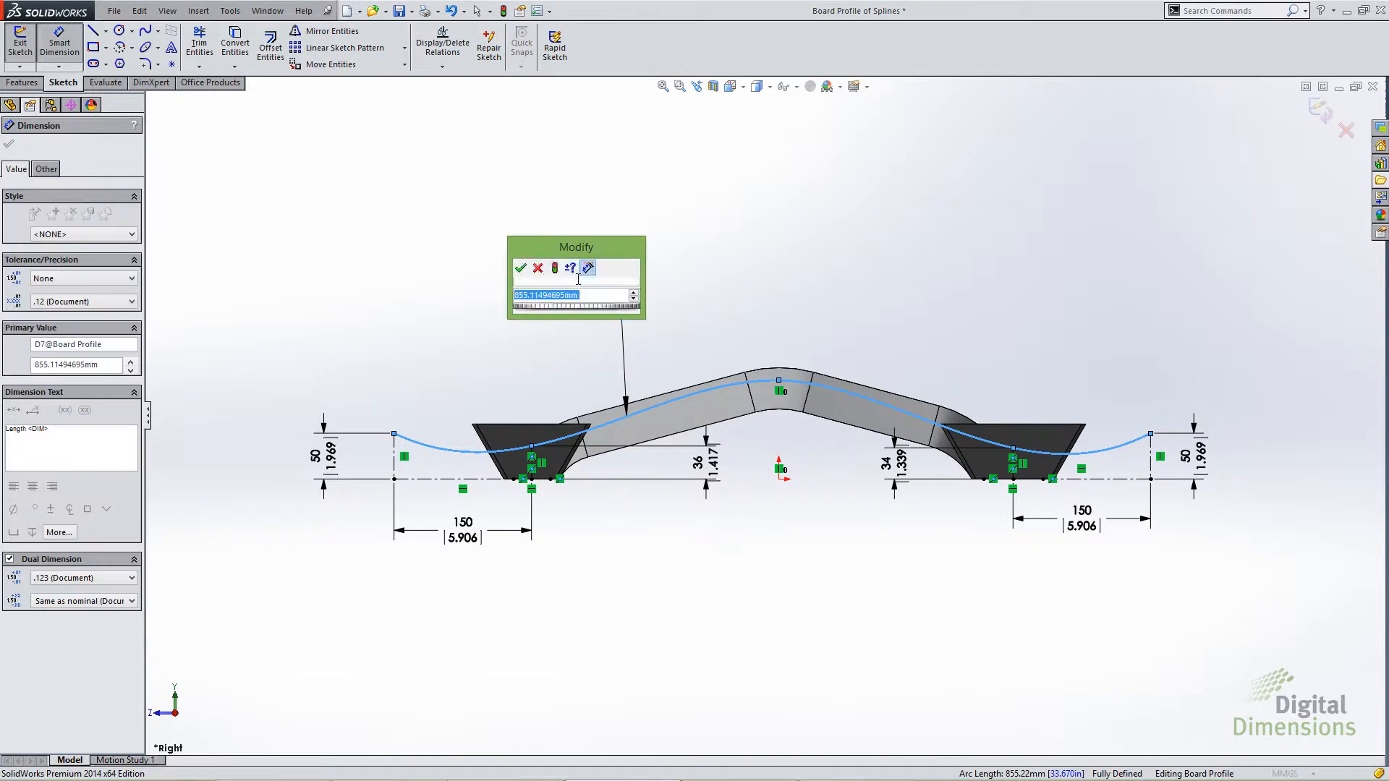
text(850)
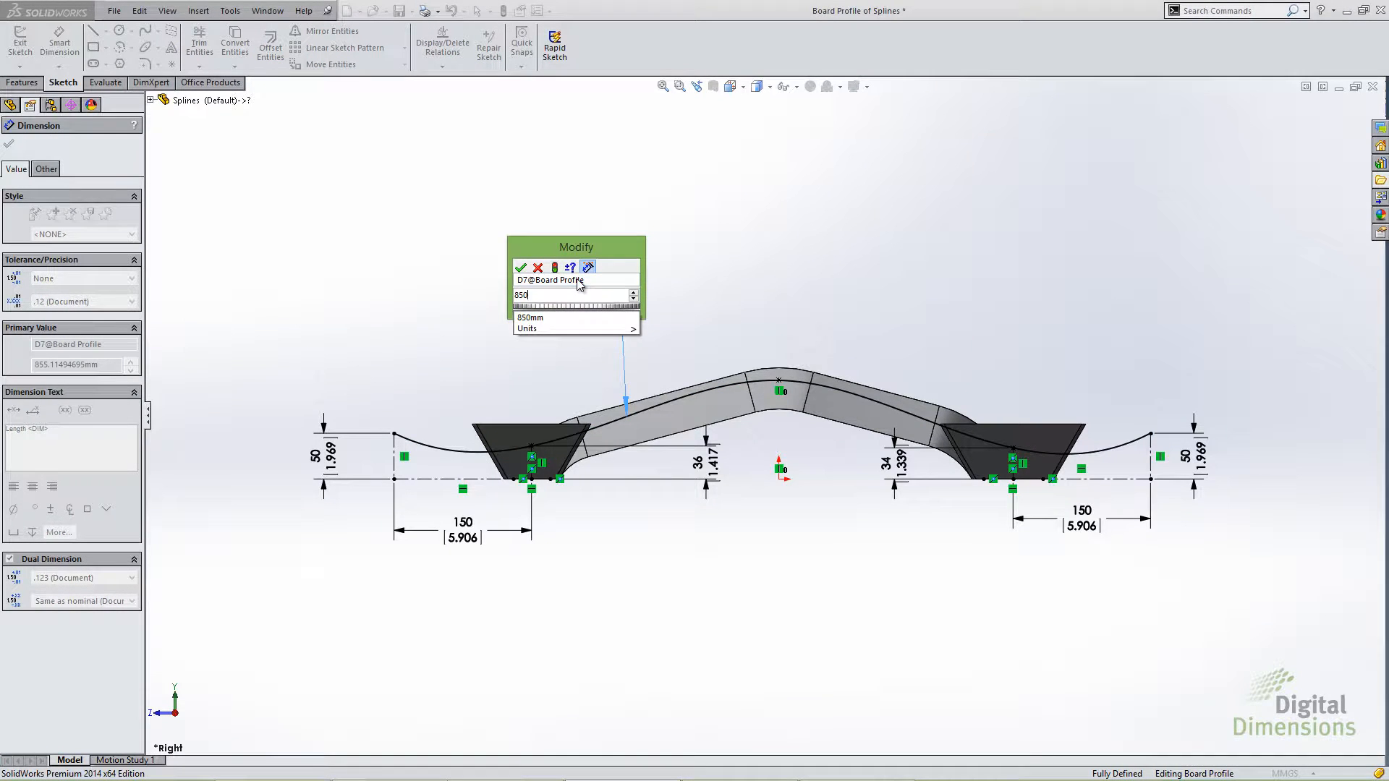
key(Return)
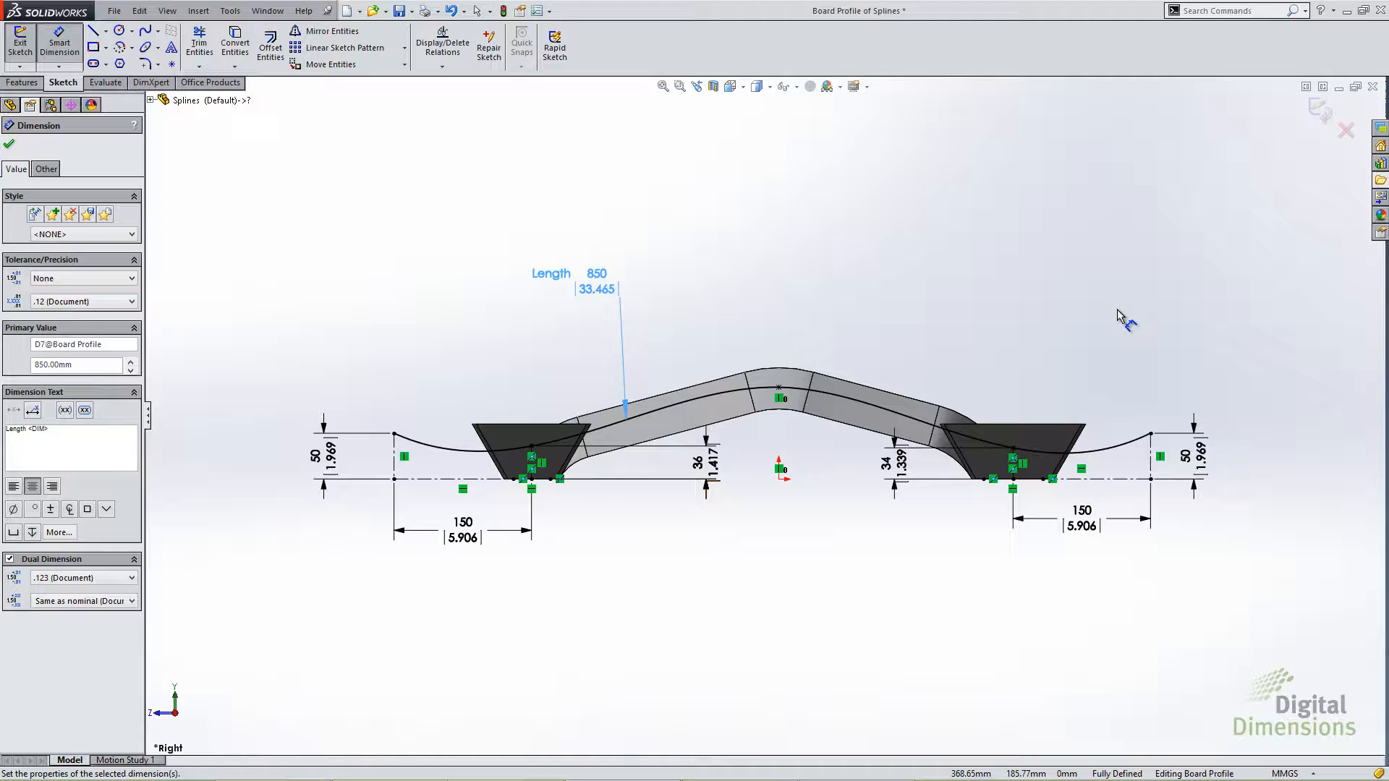
key(alt+Tab)
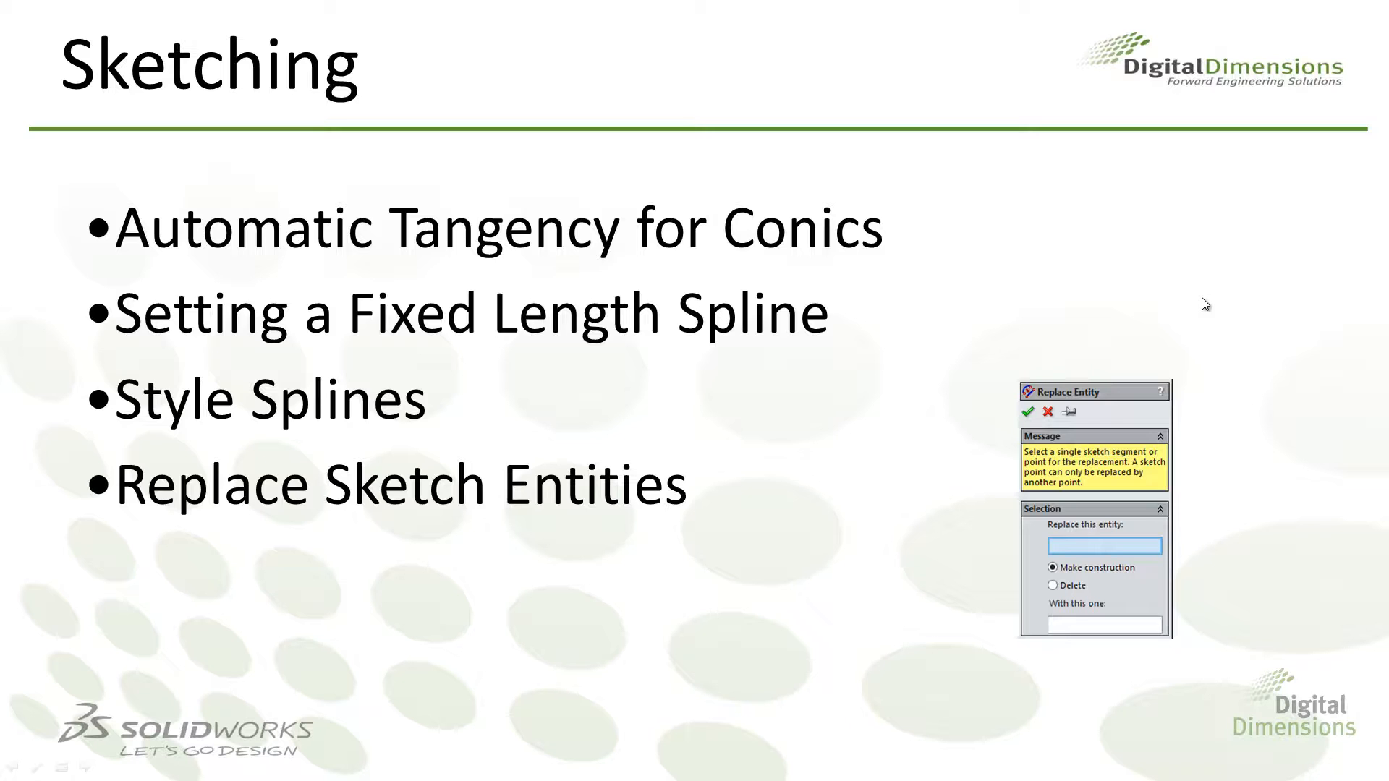
key(alt+Tab)
key(alt+Tab)
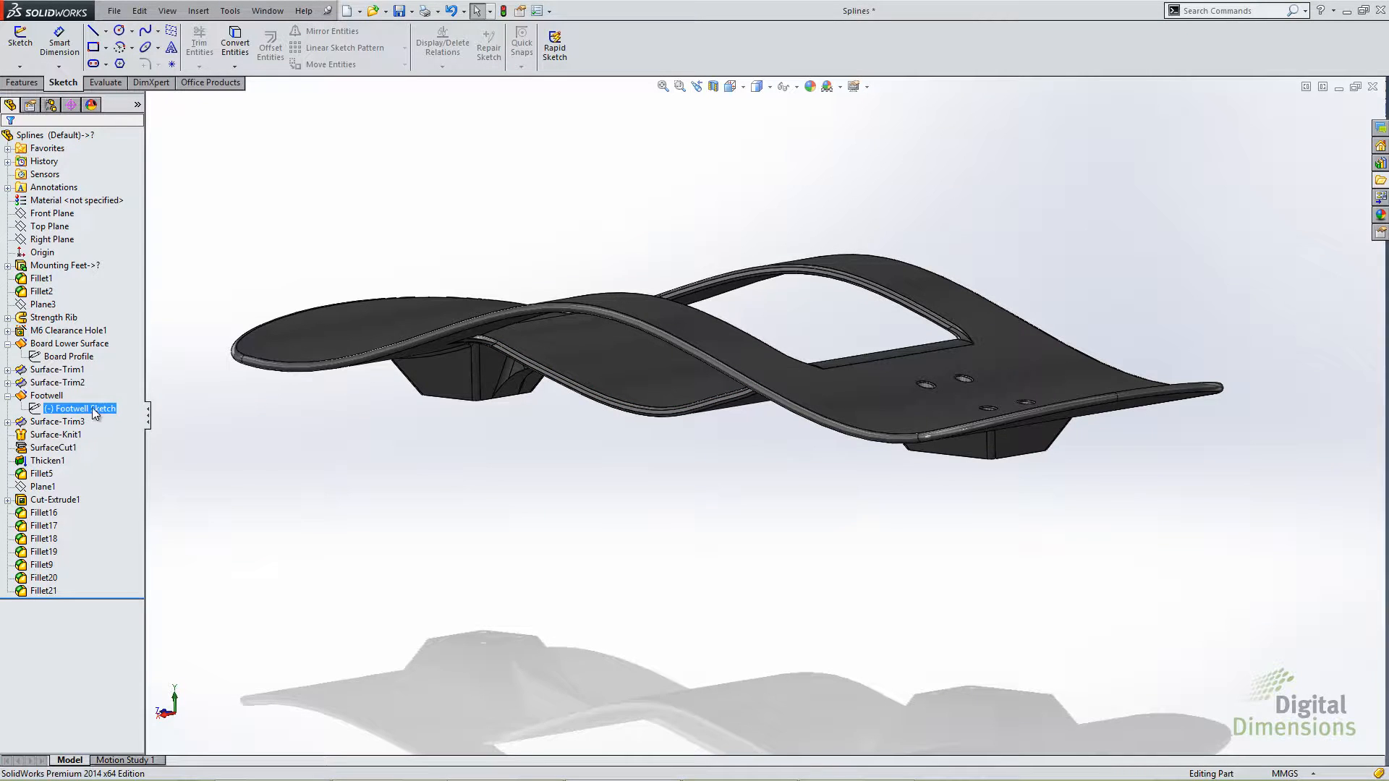
Step: Edit the Footwell Sketch and draw a style spline between the existing footwell curve's ends, using four intermediate control vertices: two high, two low
right_click(93, 410)
click(106, 369)
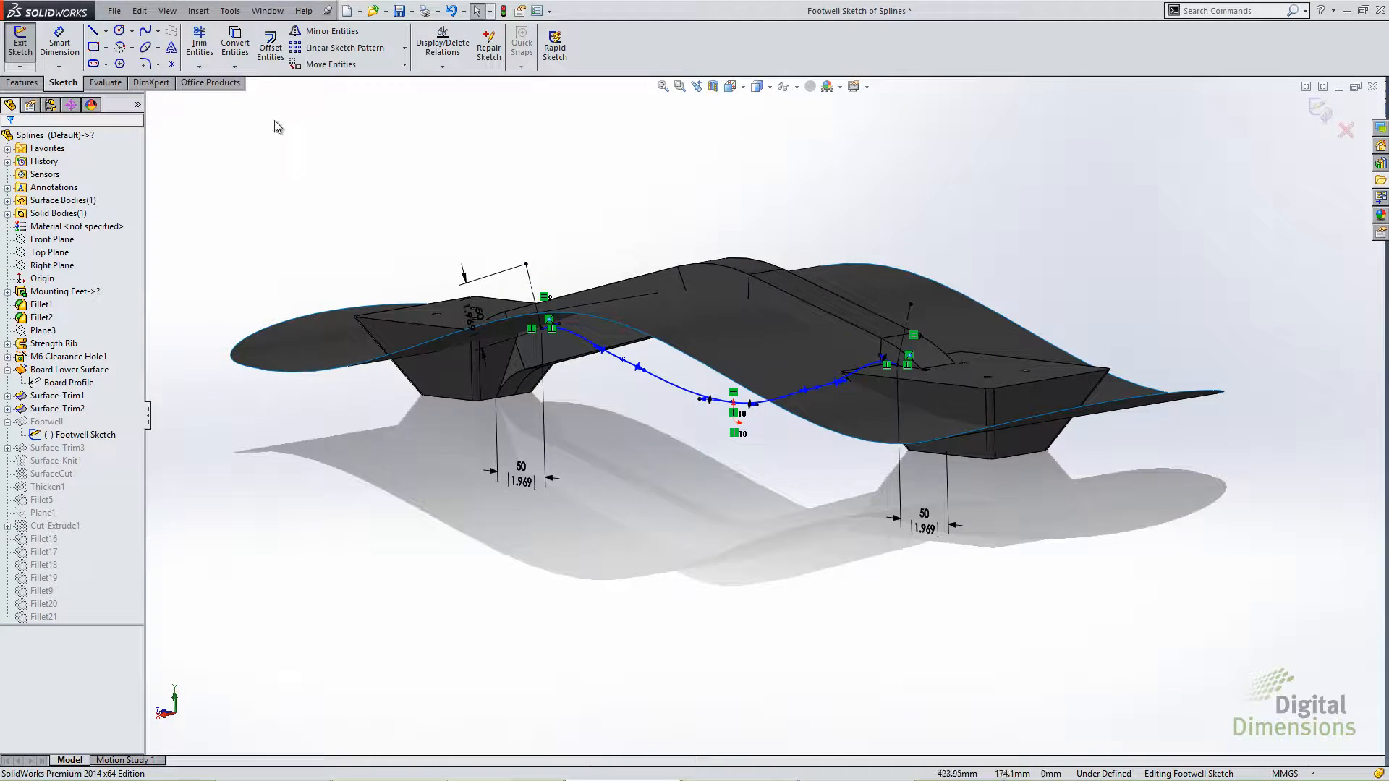
click(159, 31)
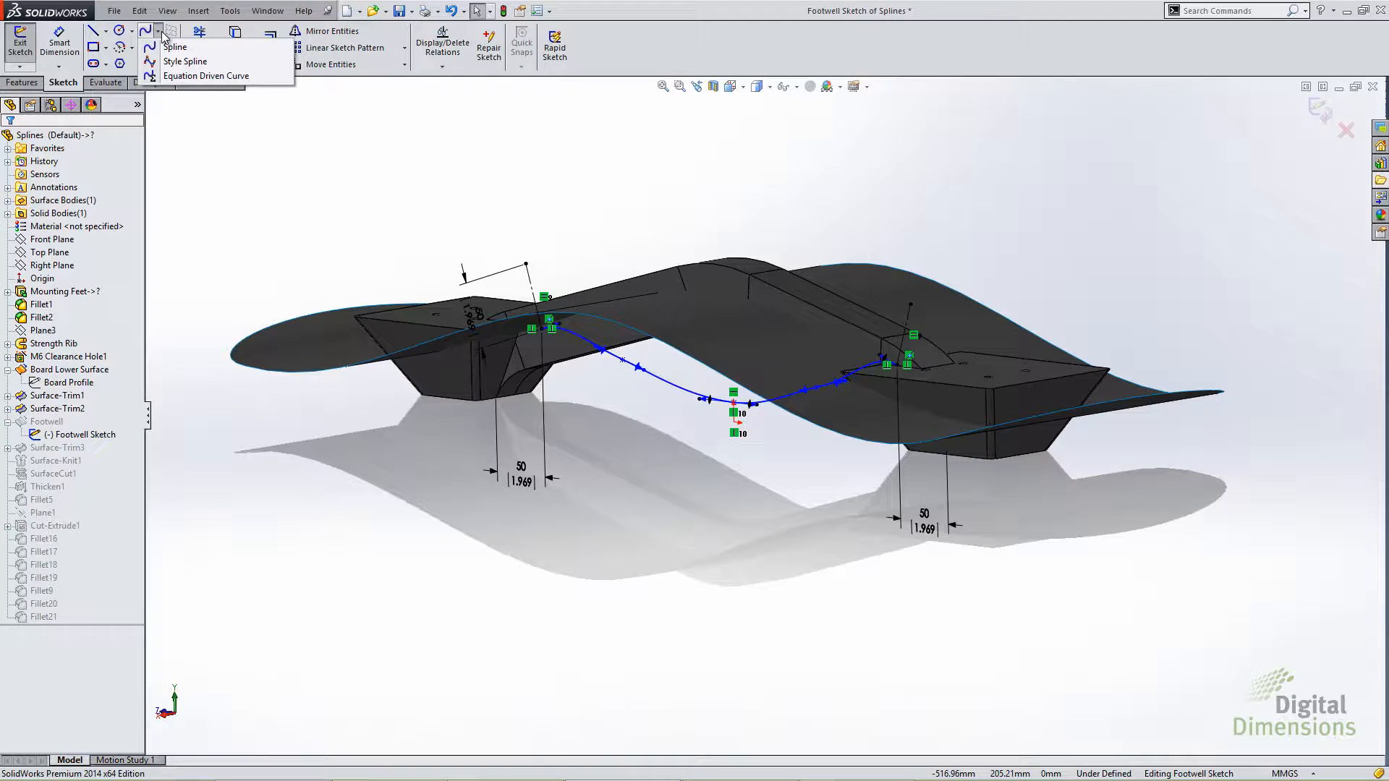
click(185, 61)
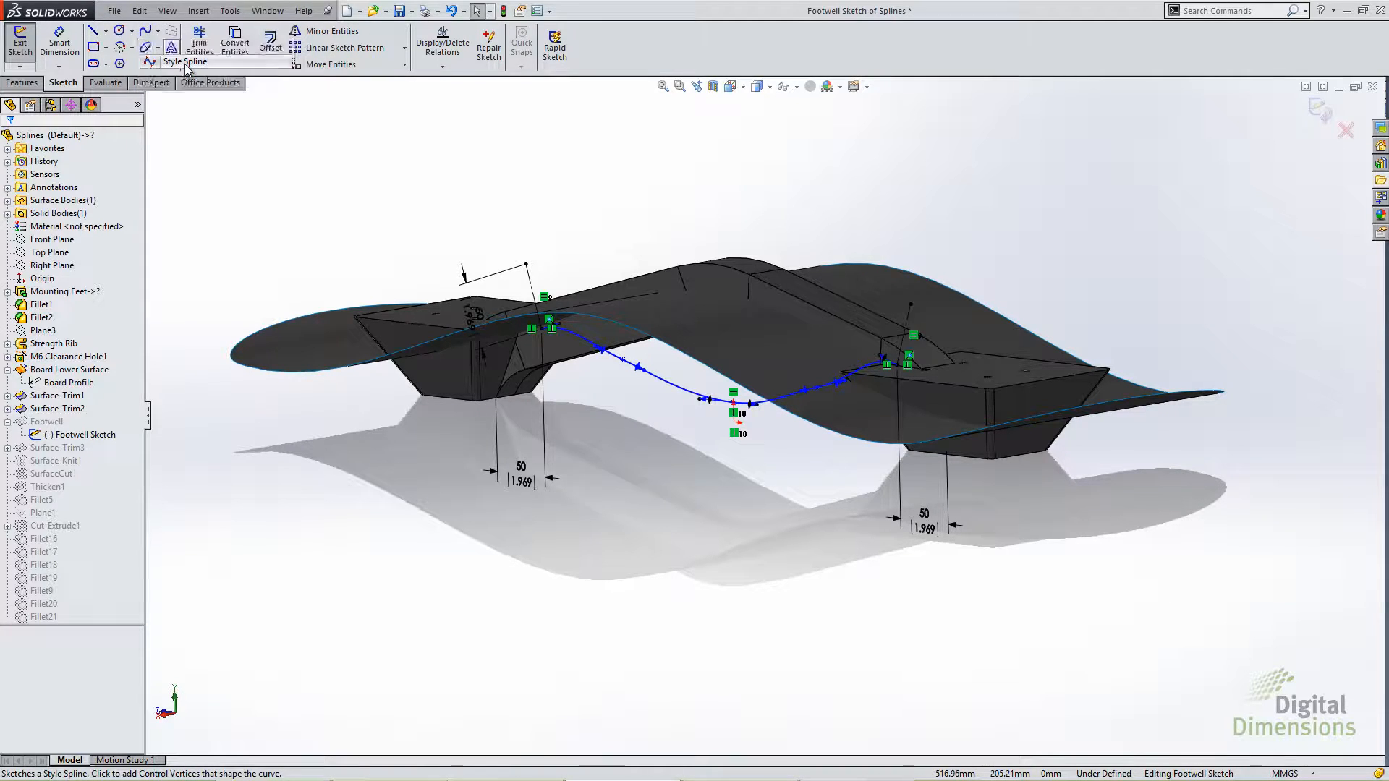
key(ctrl+4)
scroll(724, 477, down, 5)
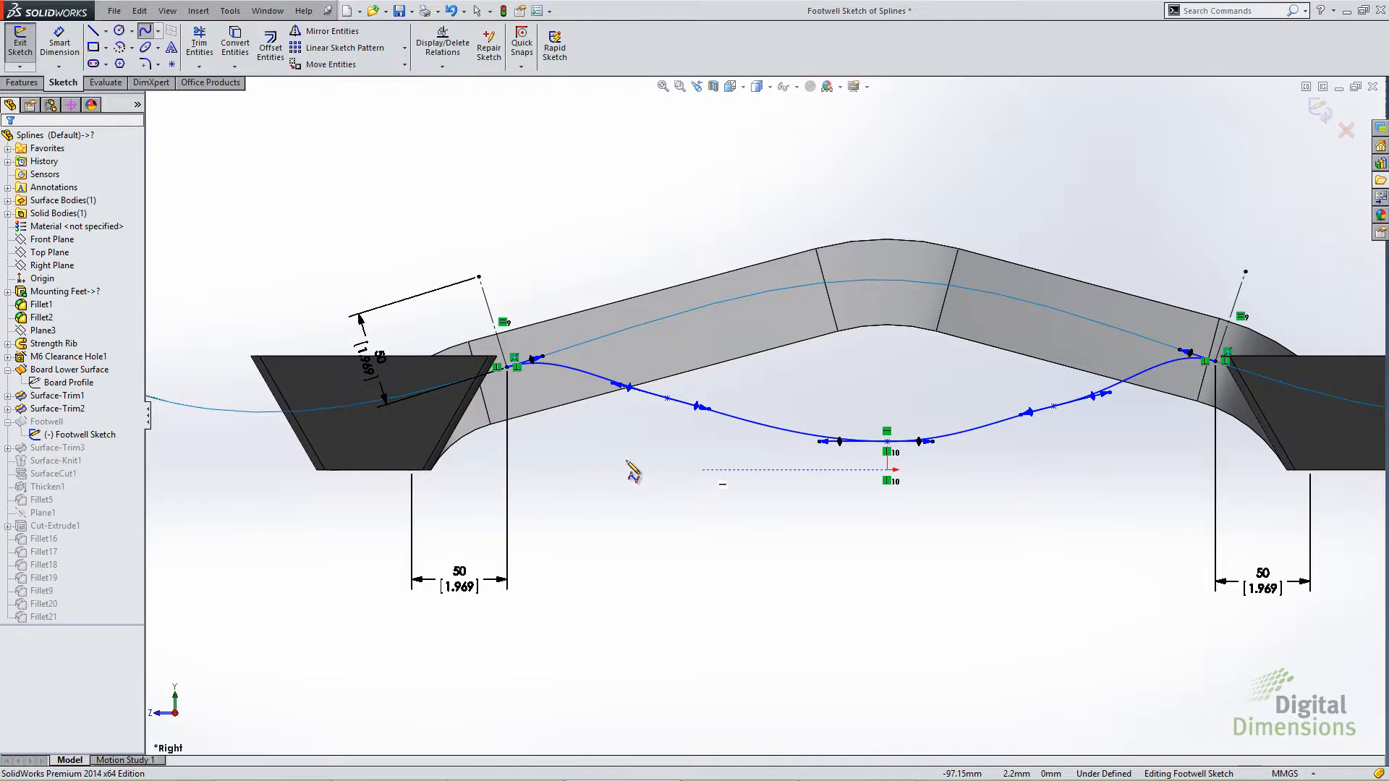
click(515, 362)
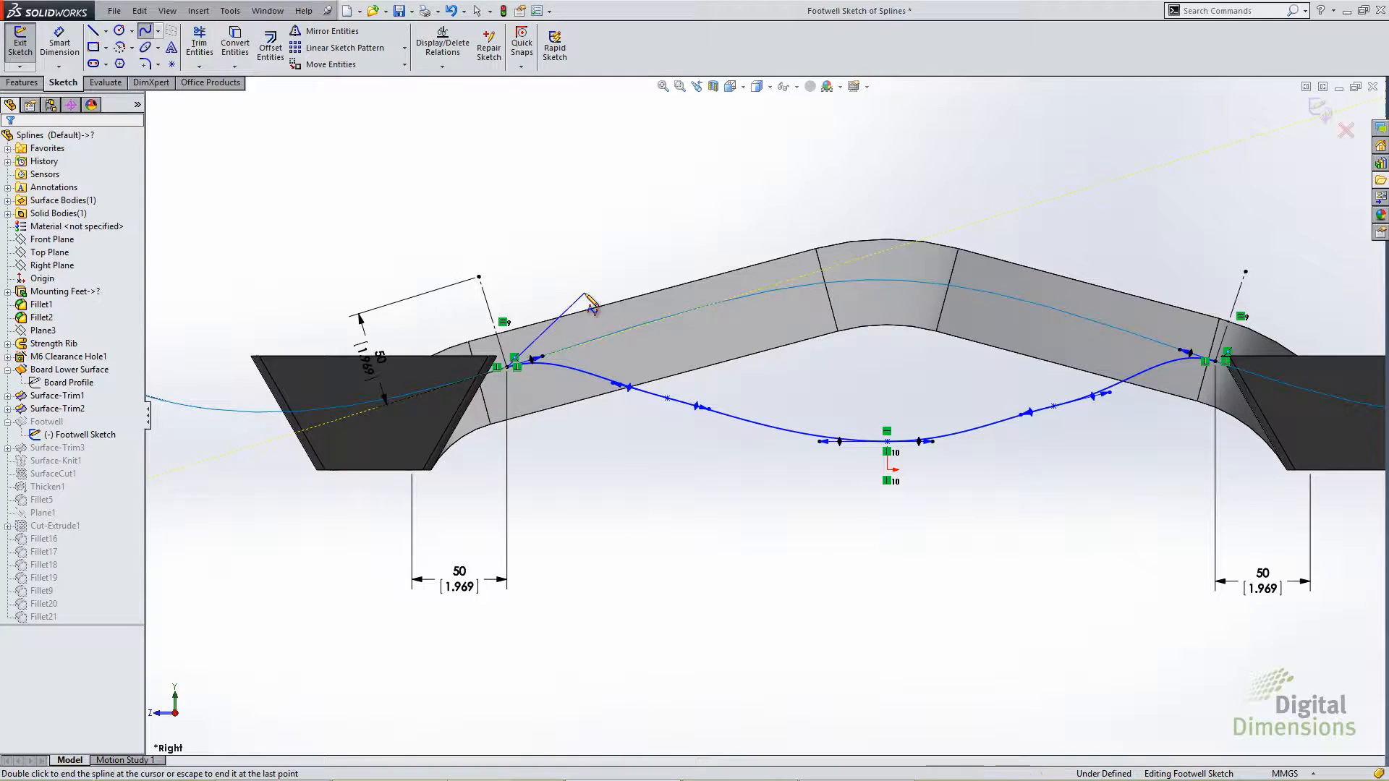
click(586, 293)
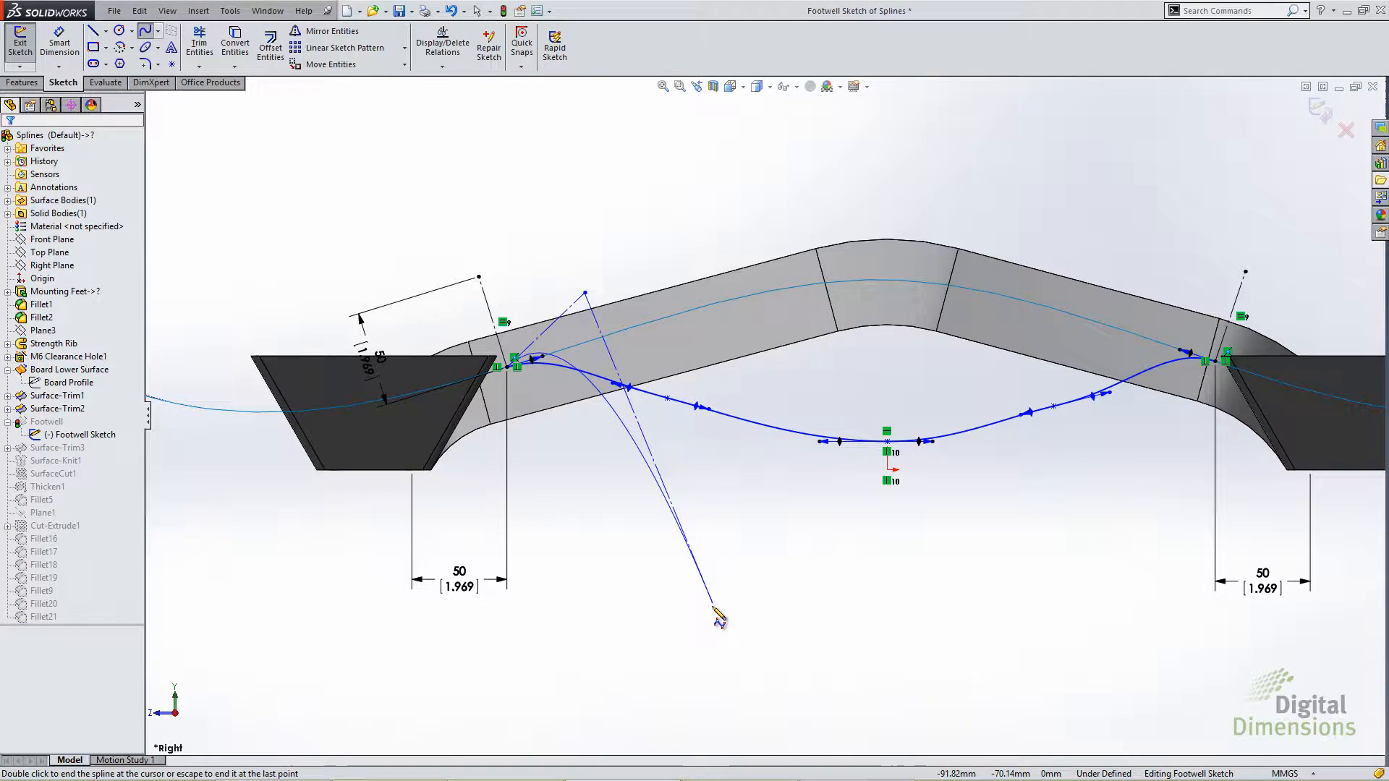
click(716, 549)
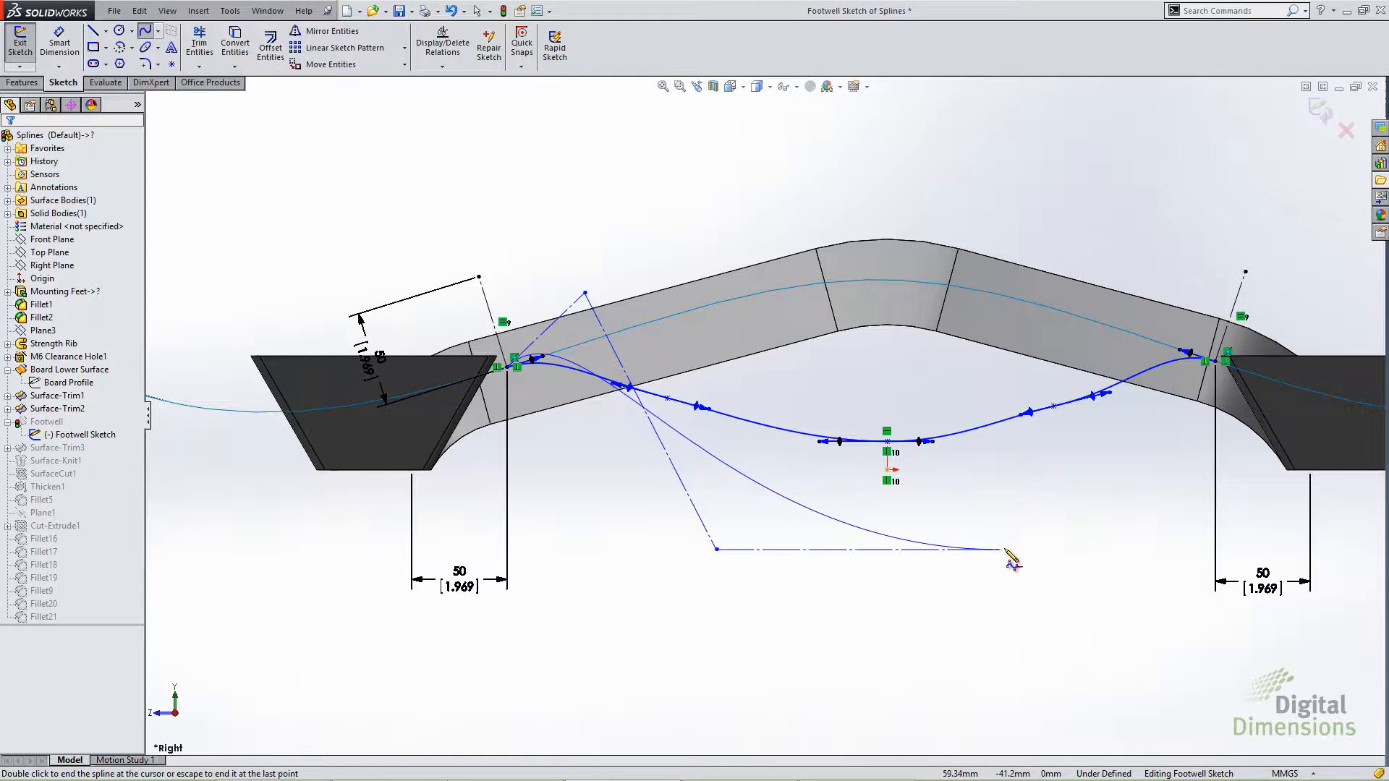
click(1018, 550)
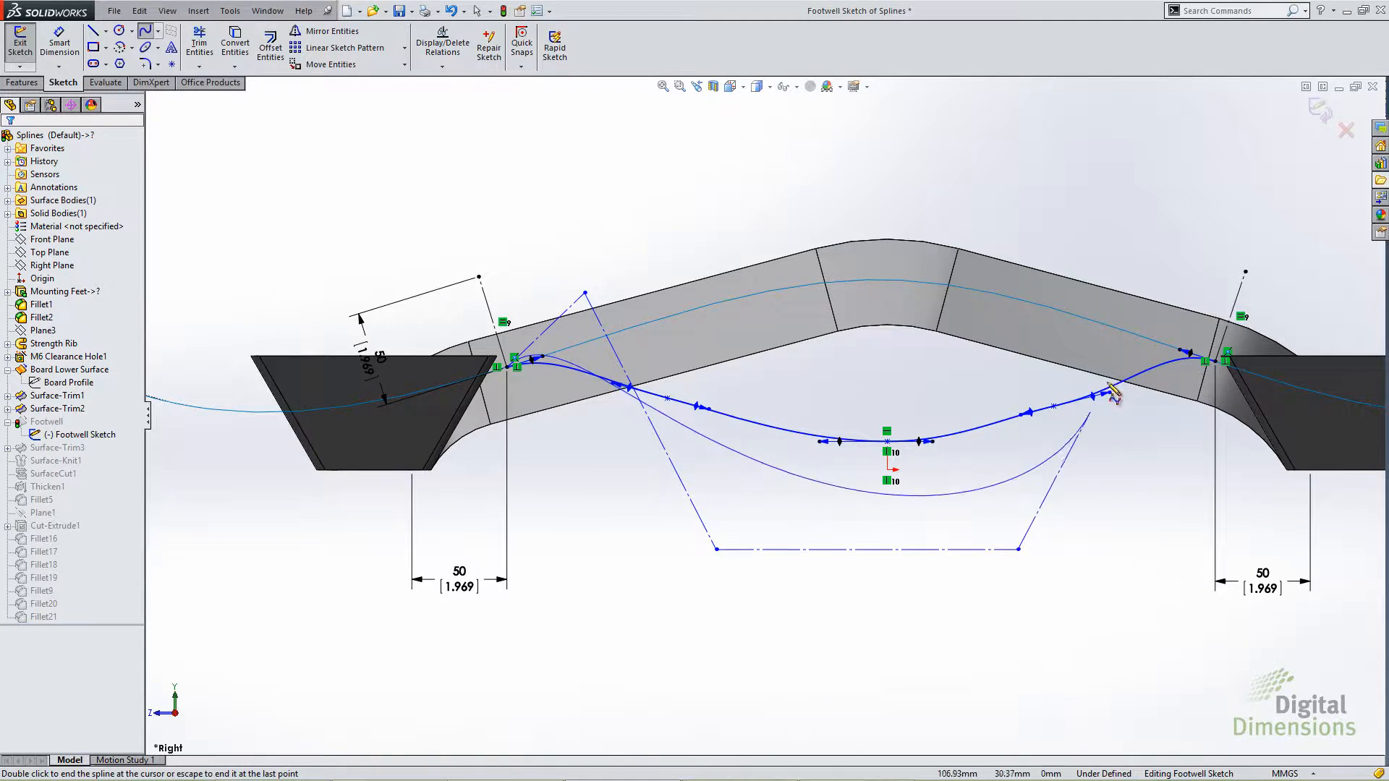
click(1159, 288)
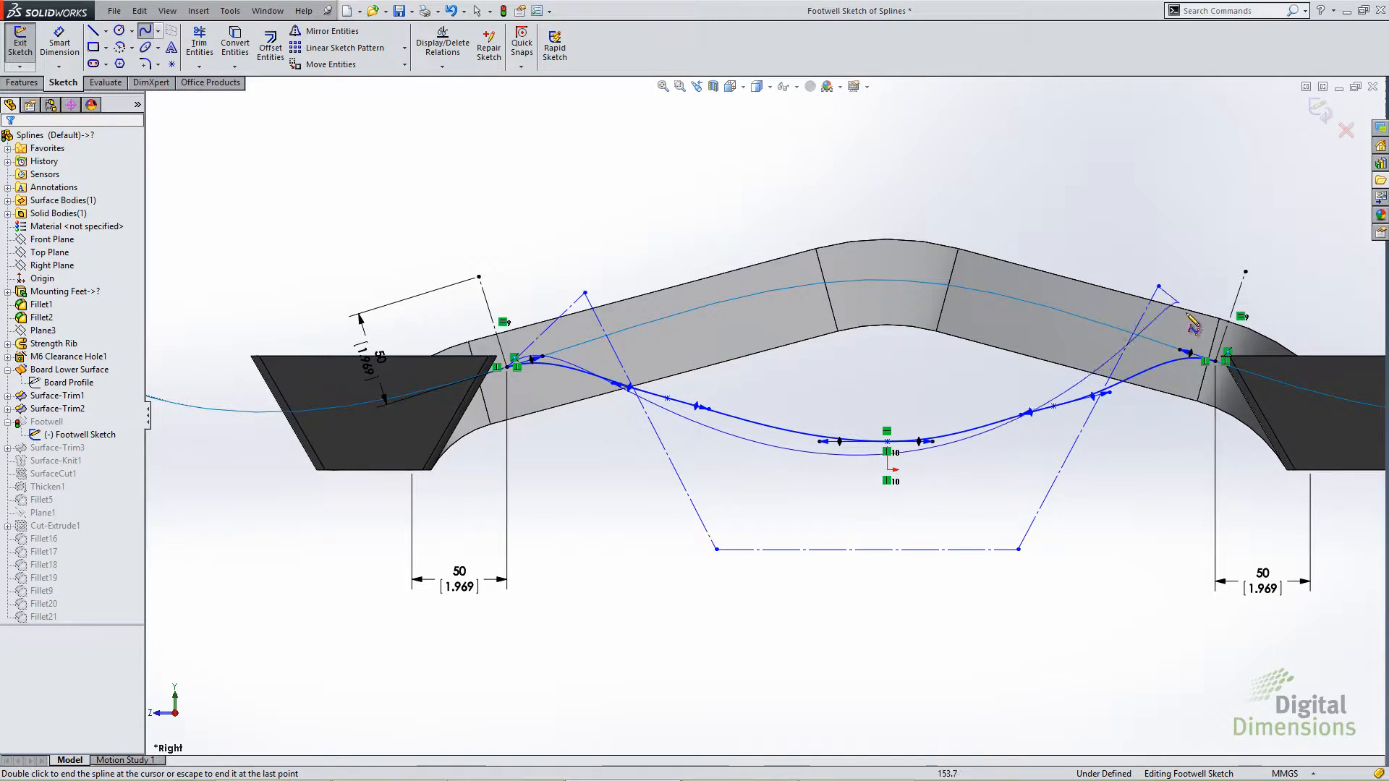
double_click(1218, 366)
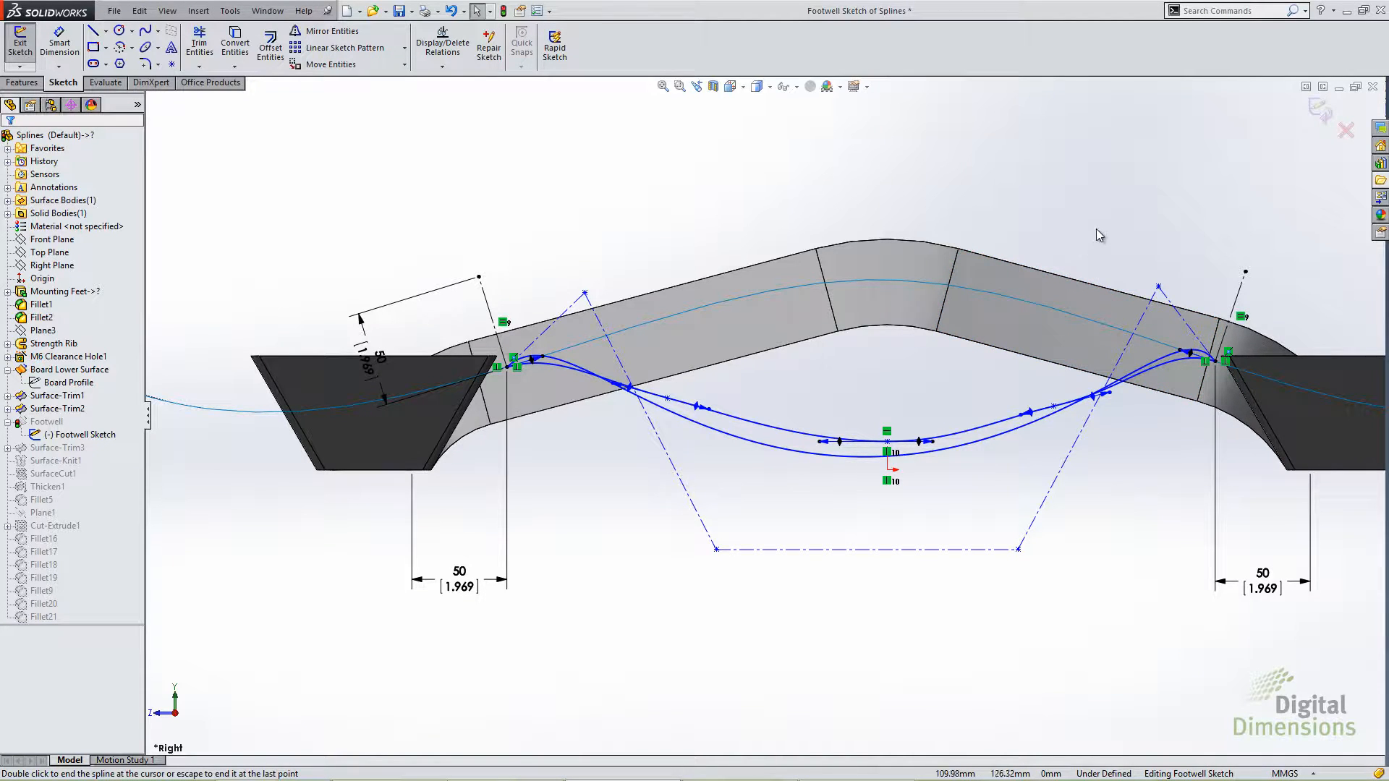
Step: Make the last two segments of the style spline's control polygon perpendicular to each other
drag(1096, 228, 1199, 312)
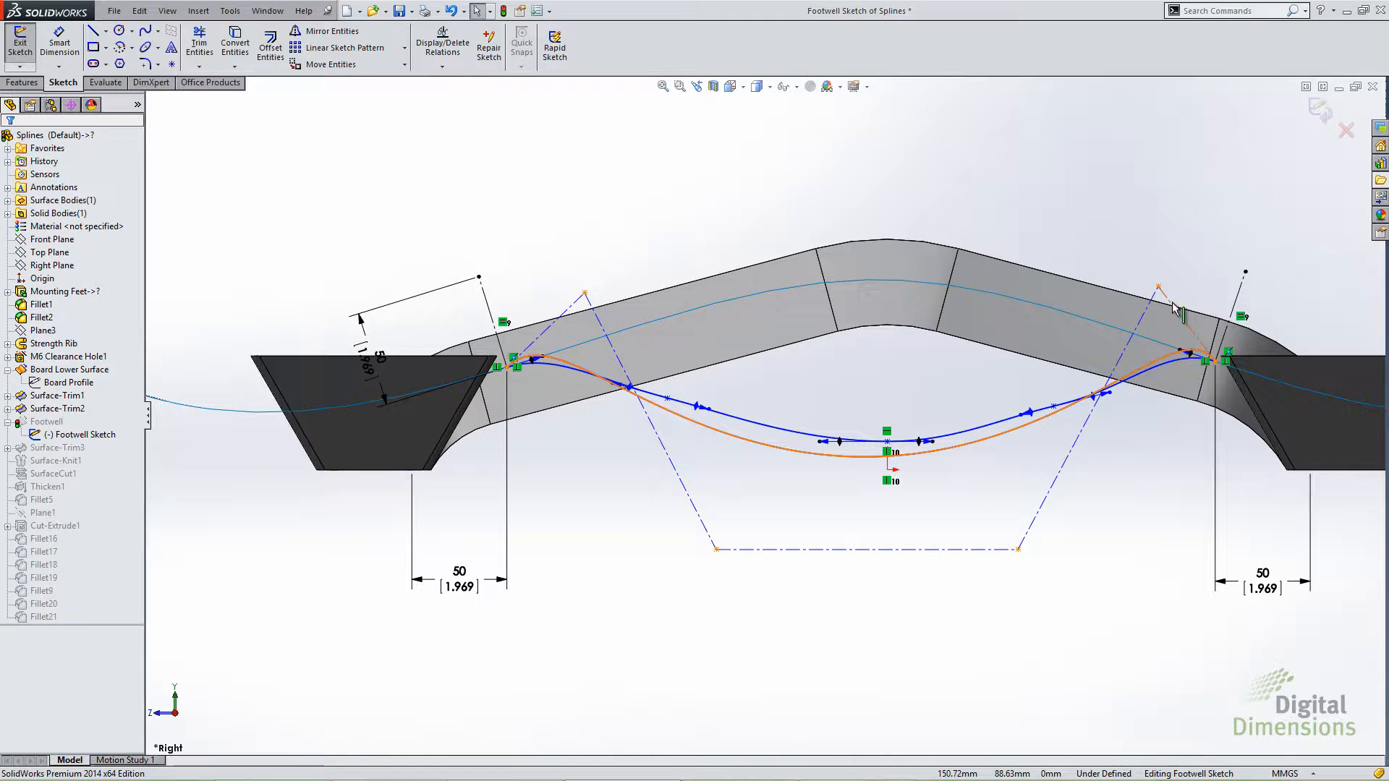
click(1147, 312)
ctrl+click(1147, 313)
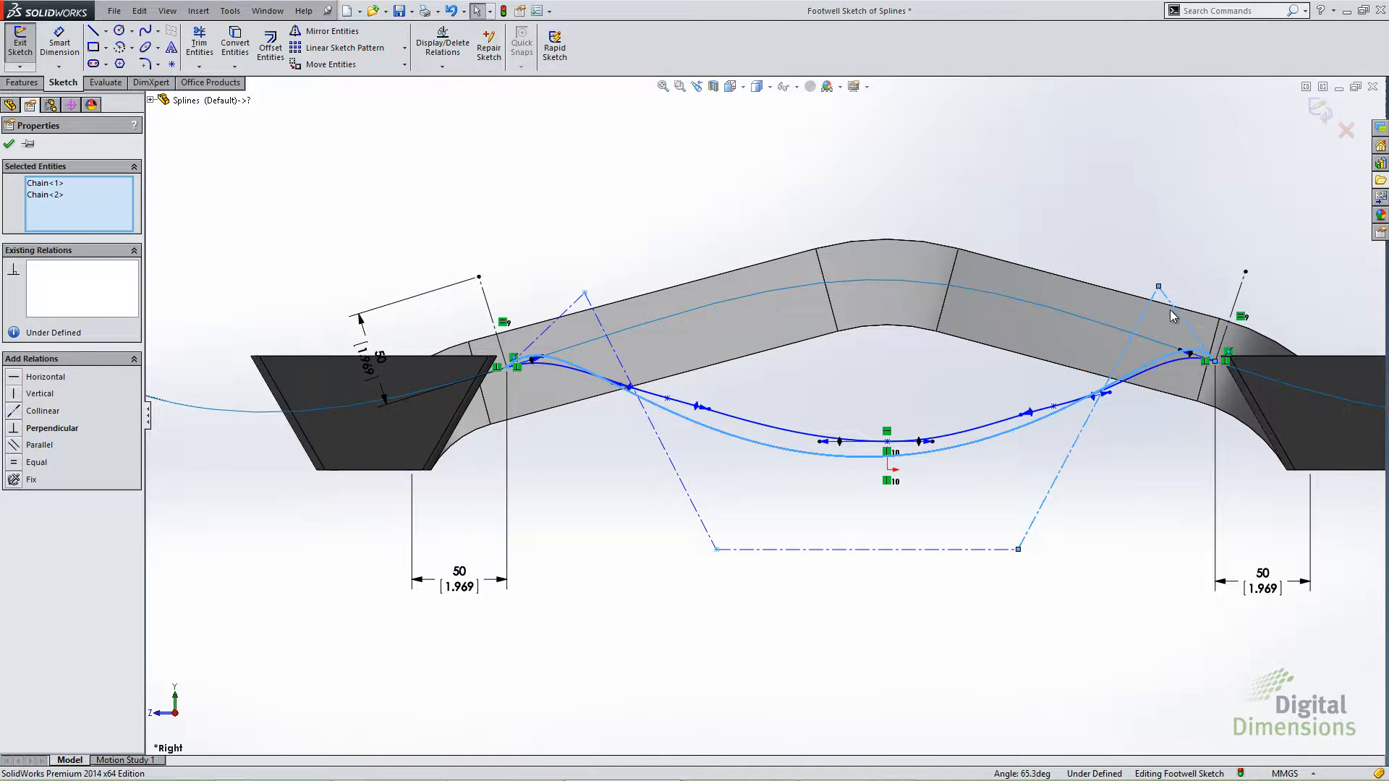
click(62, 429)
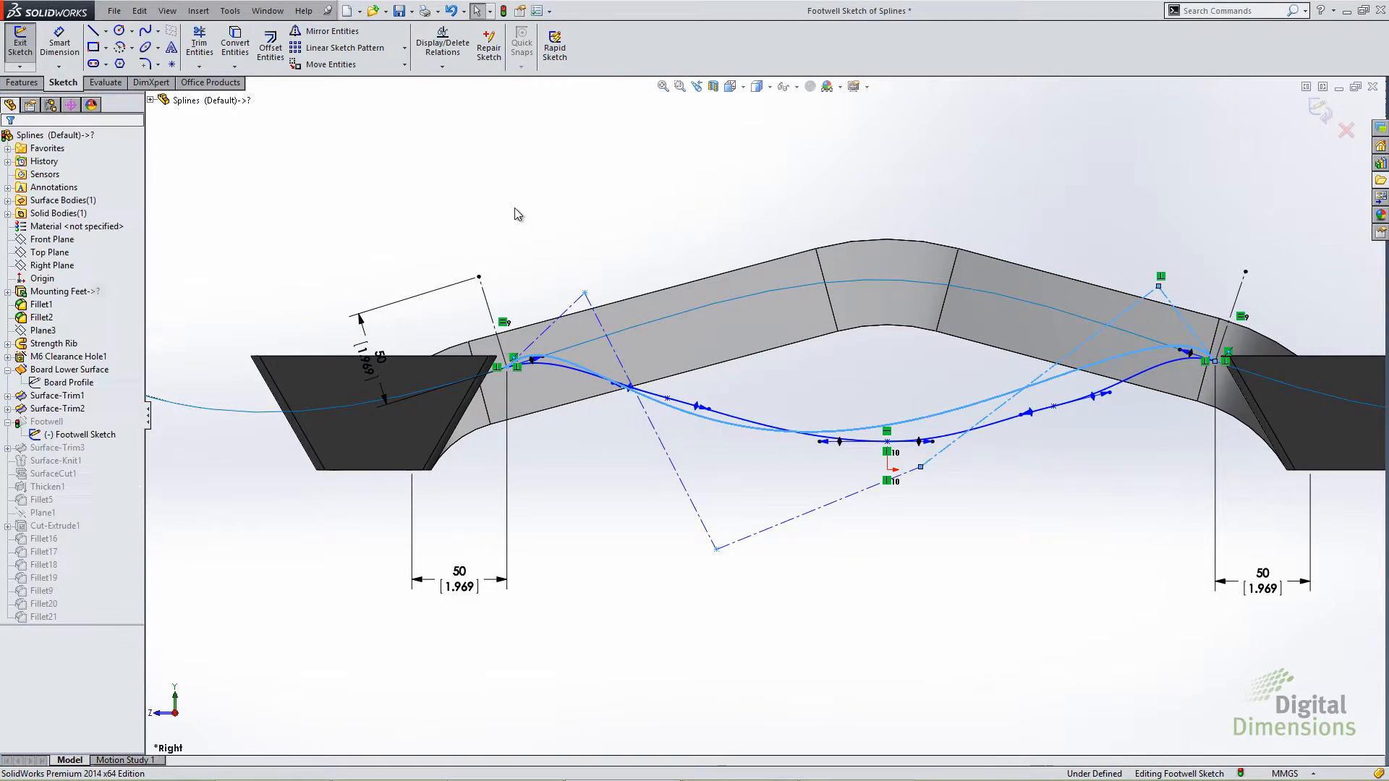
click(510, 211)
Step: Add a Horizontal relation to the lower middle segment of the style spline's control polygon
click(793, 517)
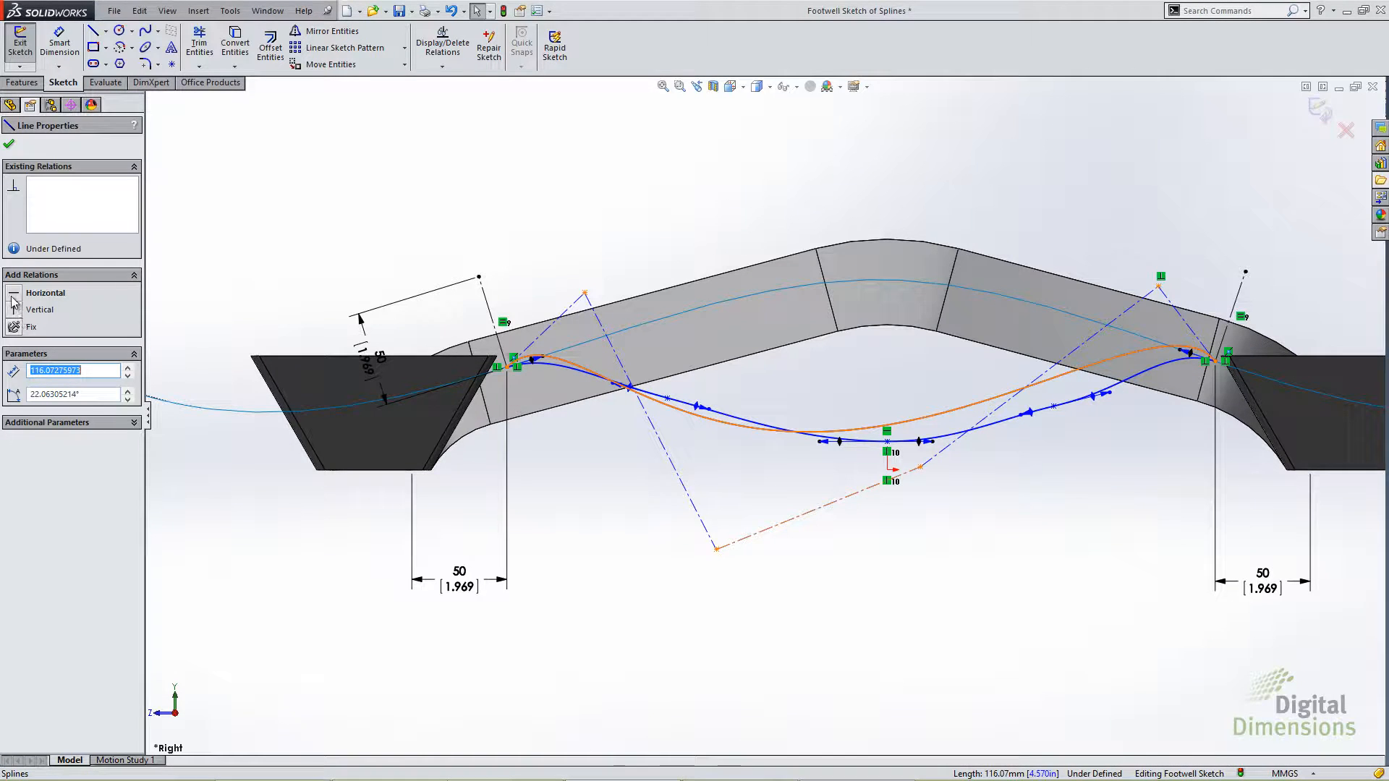
click(46, 292)
click(575, 225)
Step: Make the first two segments of the style spline's control polygon perpendicular to each other
click(607, 327)
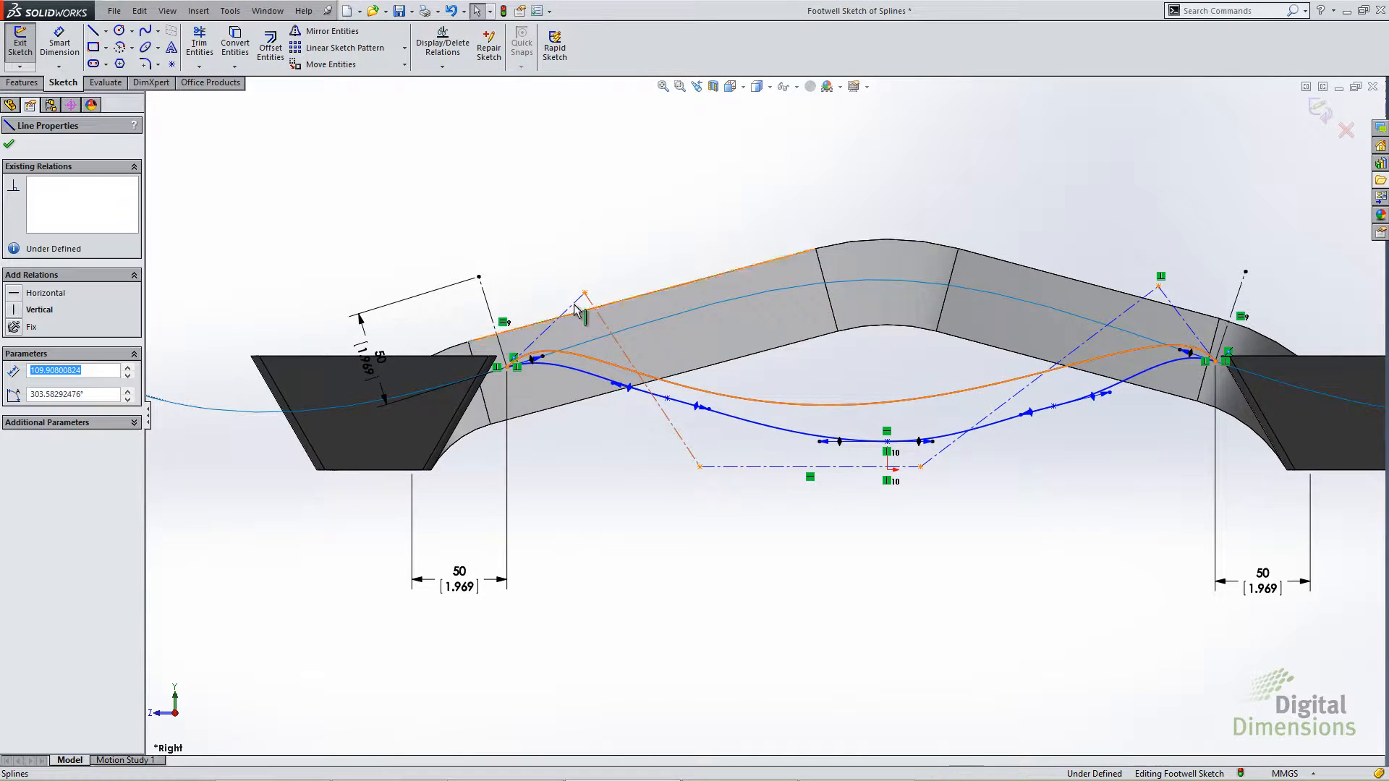
ctrl+click(631, 363)
click(51, 427)
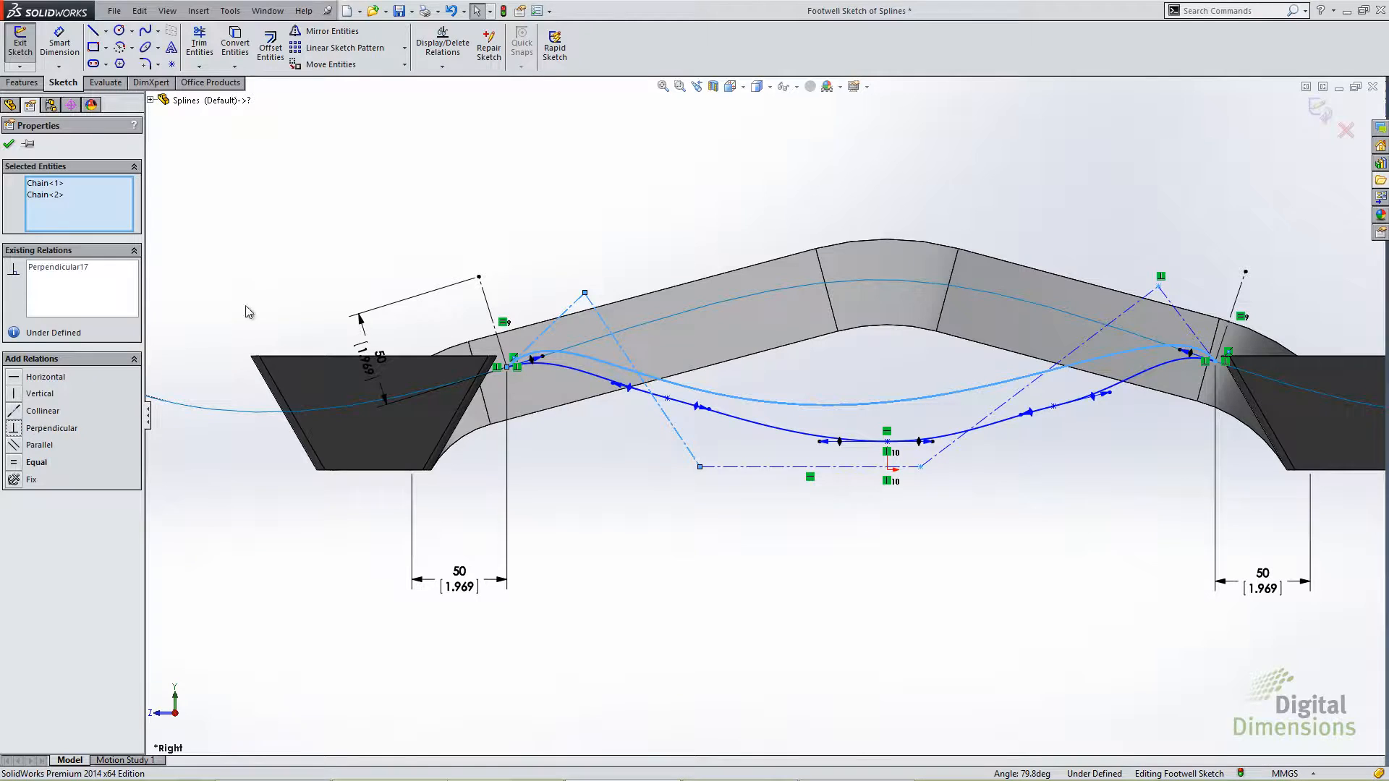
click(655, 283)
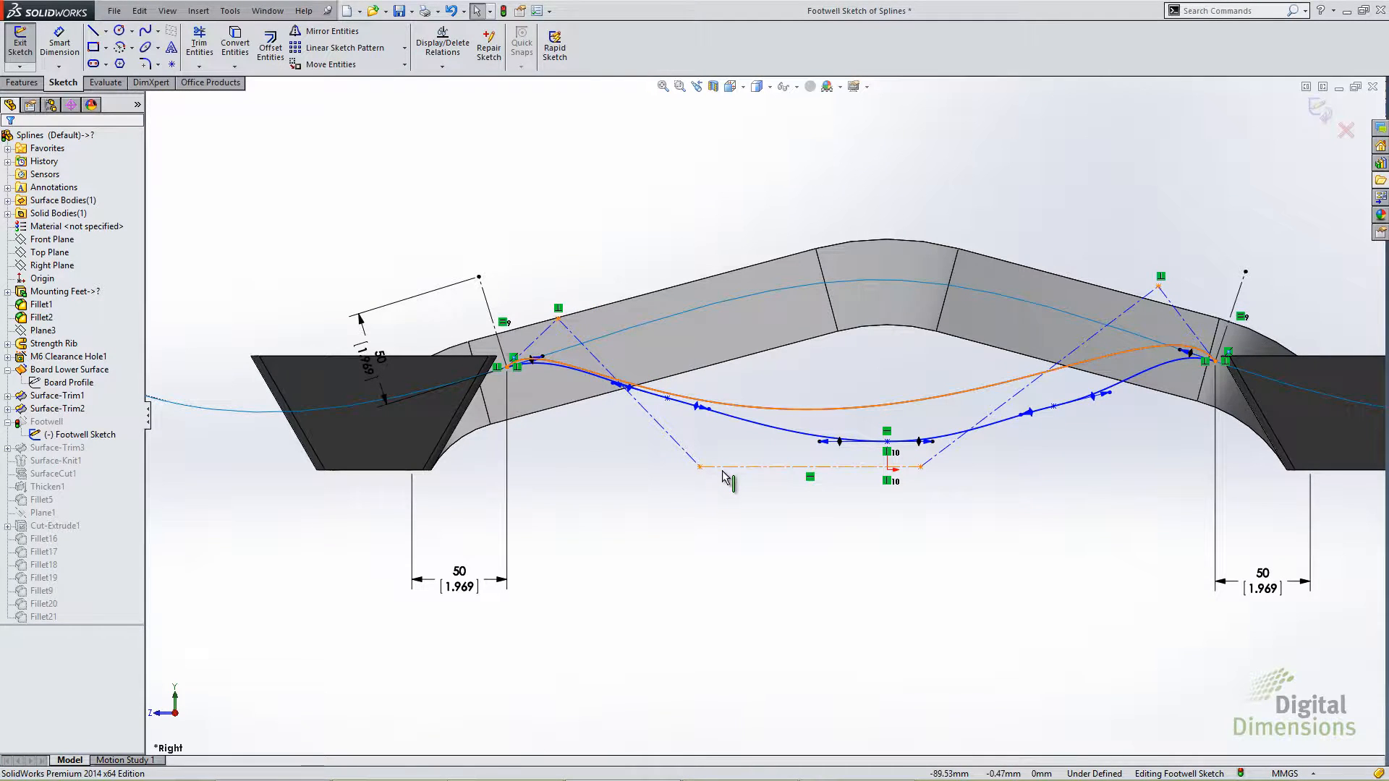
Step: Move the far end vertex of the horizontal control segment outward to about X 67.3 mm, Y -3.5 mm
click(767, 464)
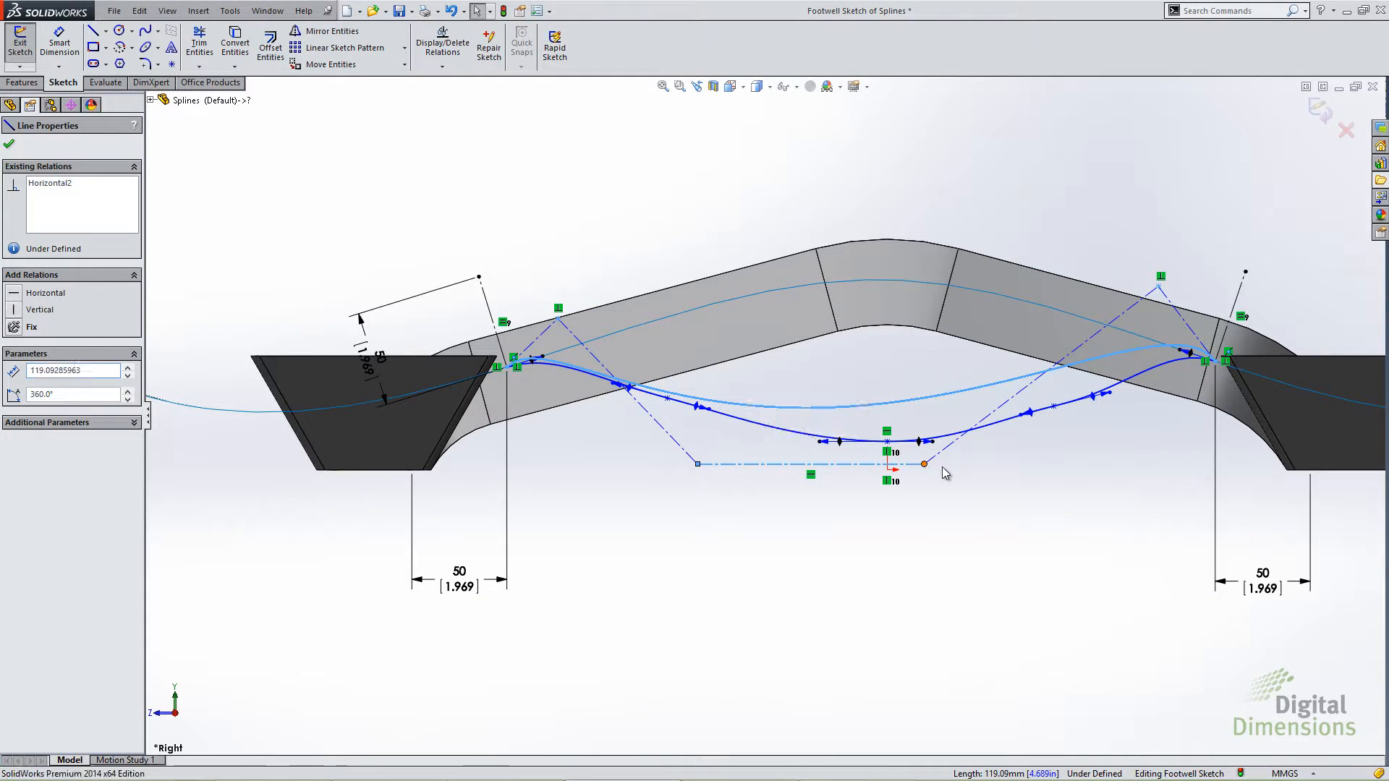
drag(925, 463, 1016, 478)
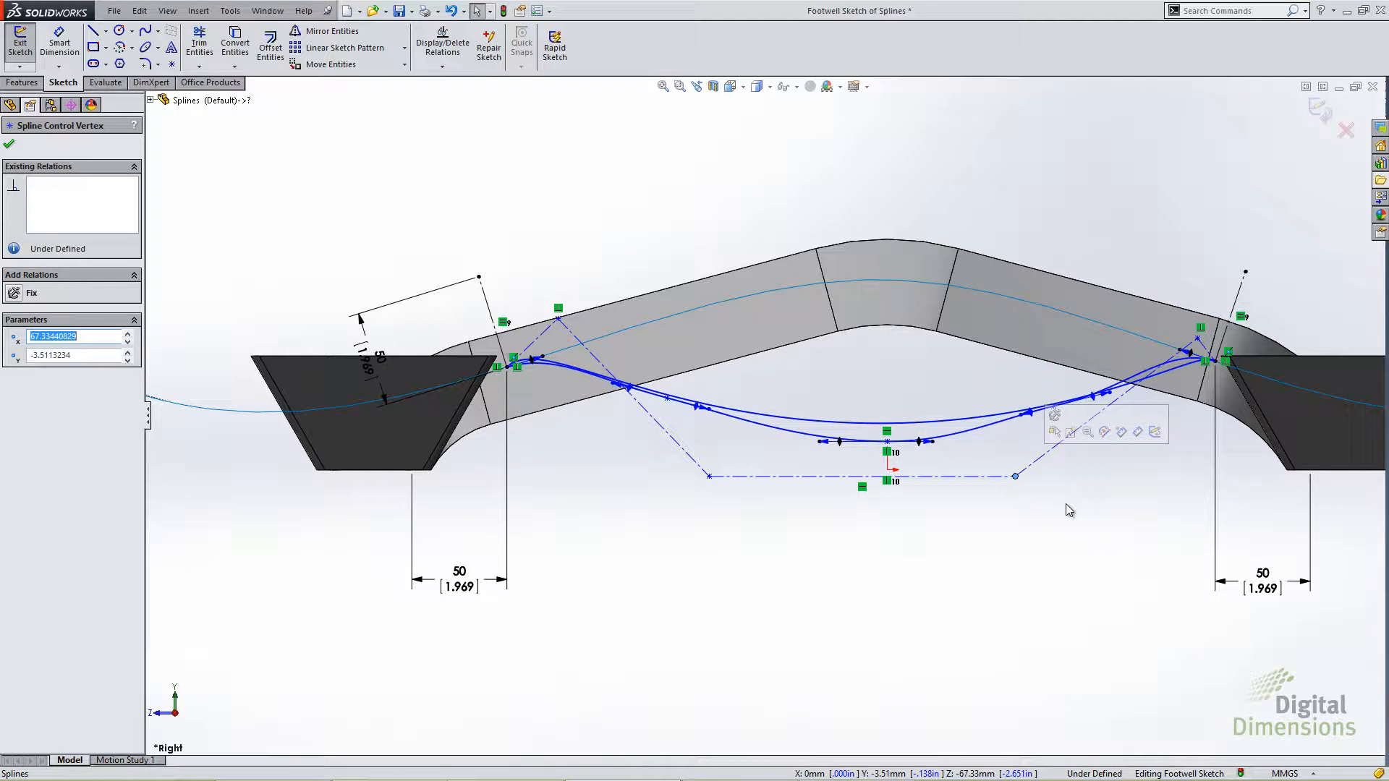
Step: Insert a control vertex on the sloped second segment of the style spline's control polygon and move it to about X -117.3 mm, Y 19 mm
right_click(665, 433)
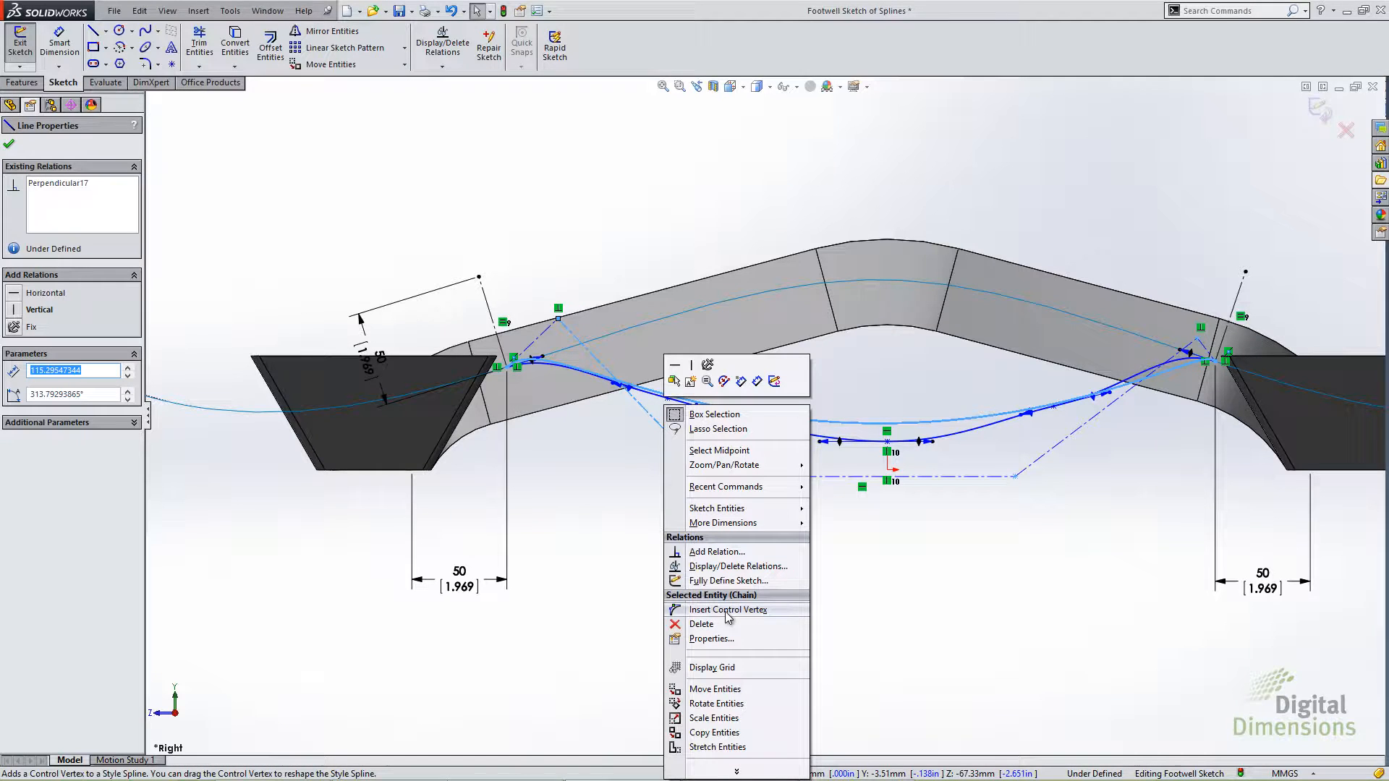
click(749, 610)
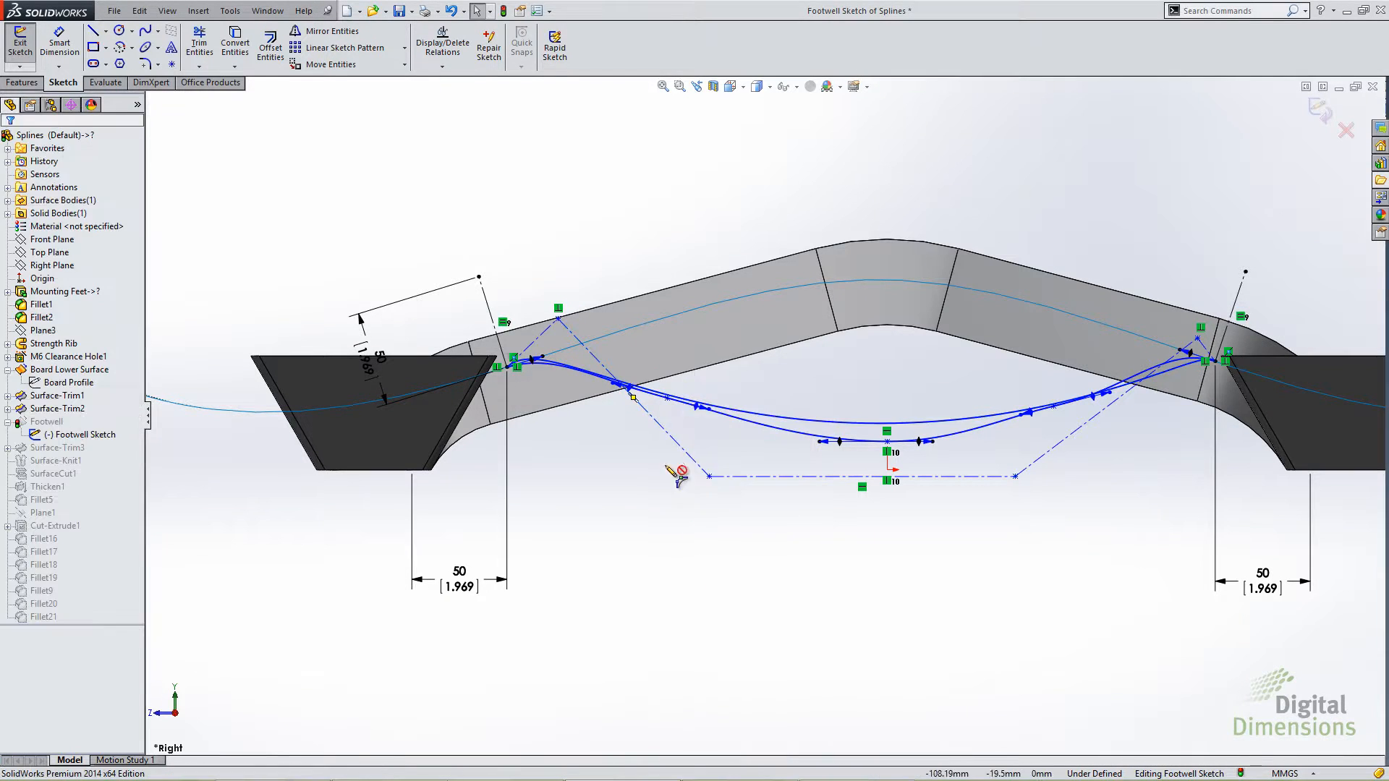
click(658, 423)
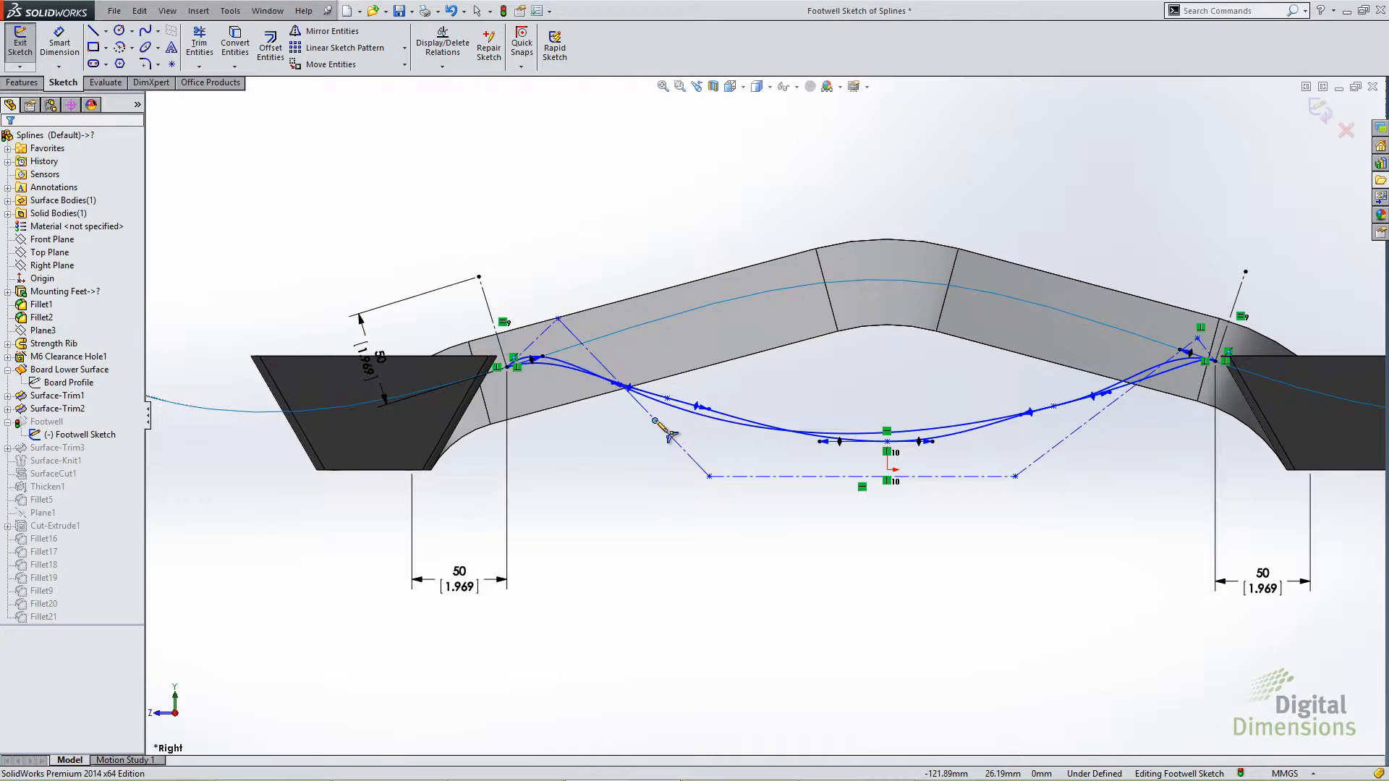
key(Escape)
mouse_move(655, 421)
mouse_down()
mouse_move(615, 478)
mouse_move(701, 474)
mouse_move(616, 486)
mouse_move(642, 457)
mouse_move(611, 495)
mouse_move(655, 445)
mouse_move(638, 443)
mouse_move(667, 439)
mouse_up()
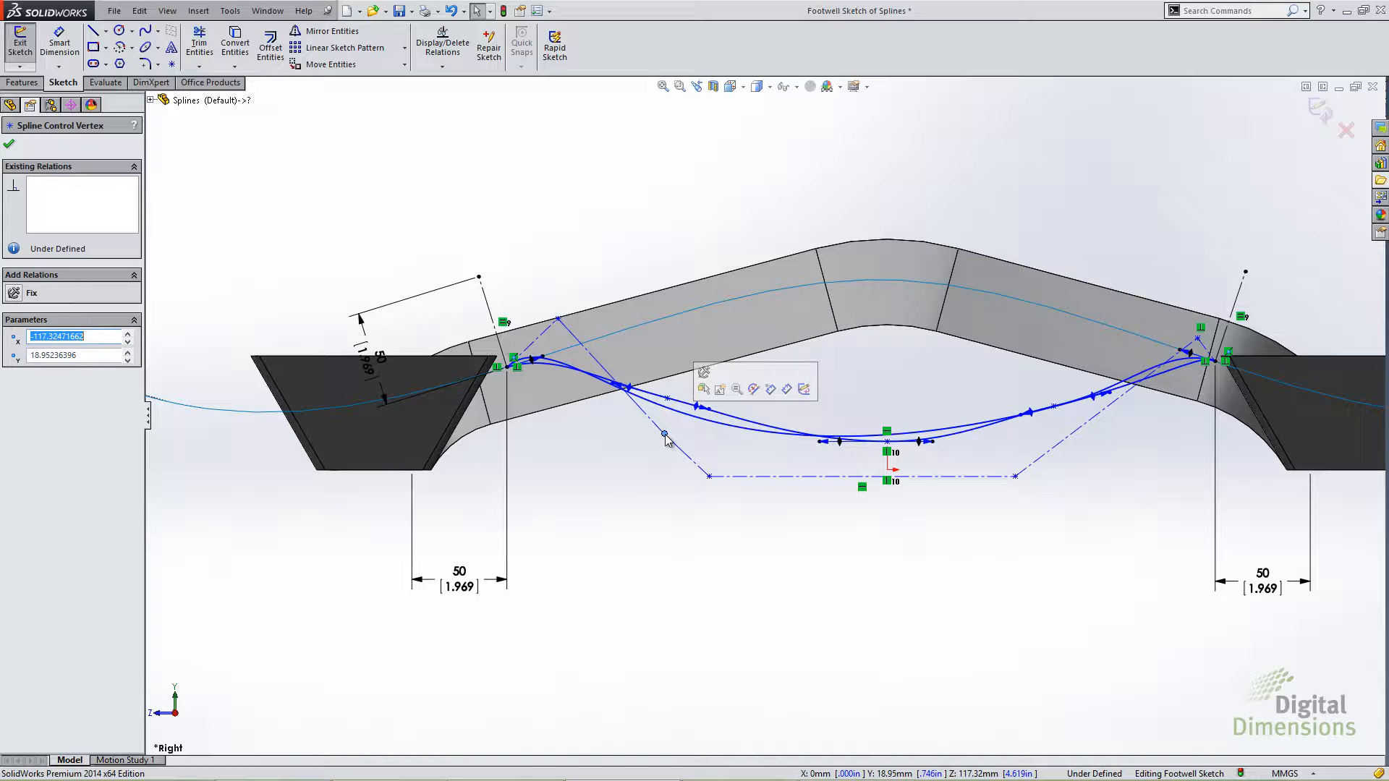
key(alt+Tab)
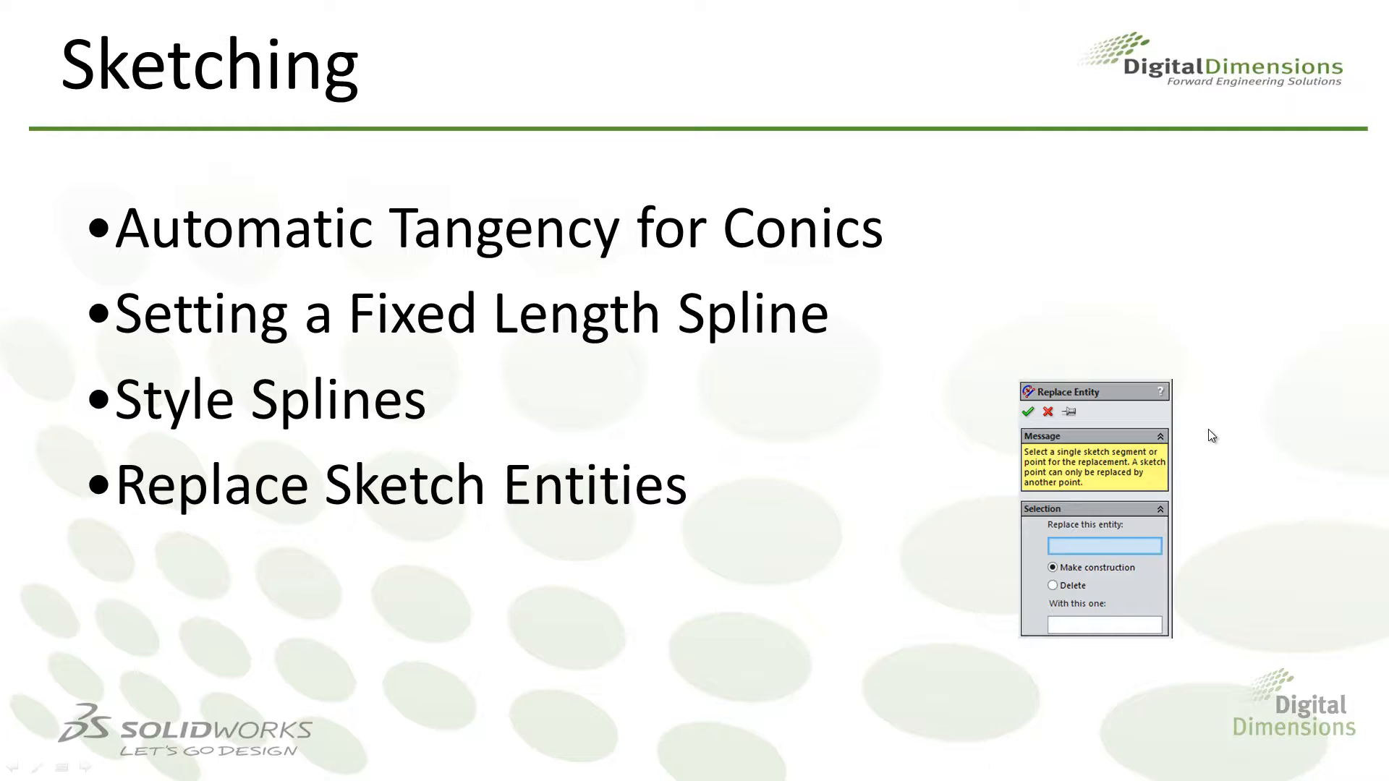
key(alt+Tab)
click(692, 405)
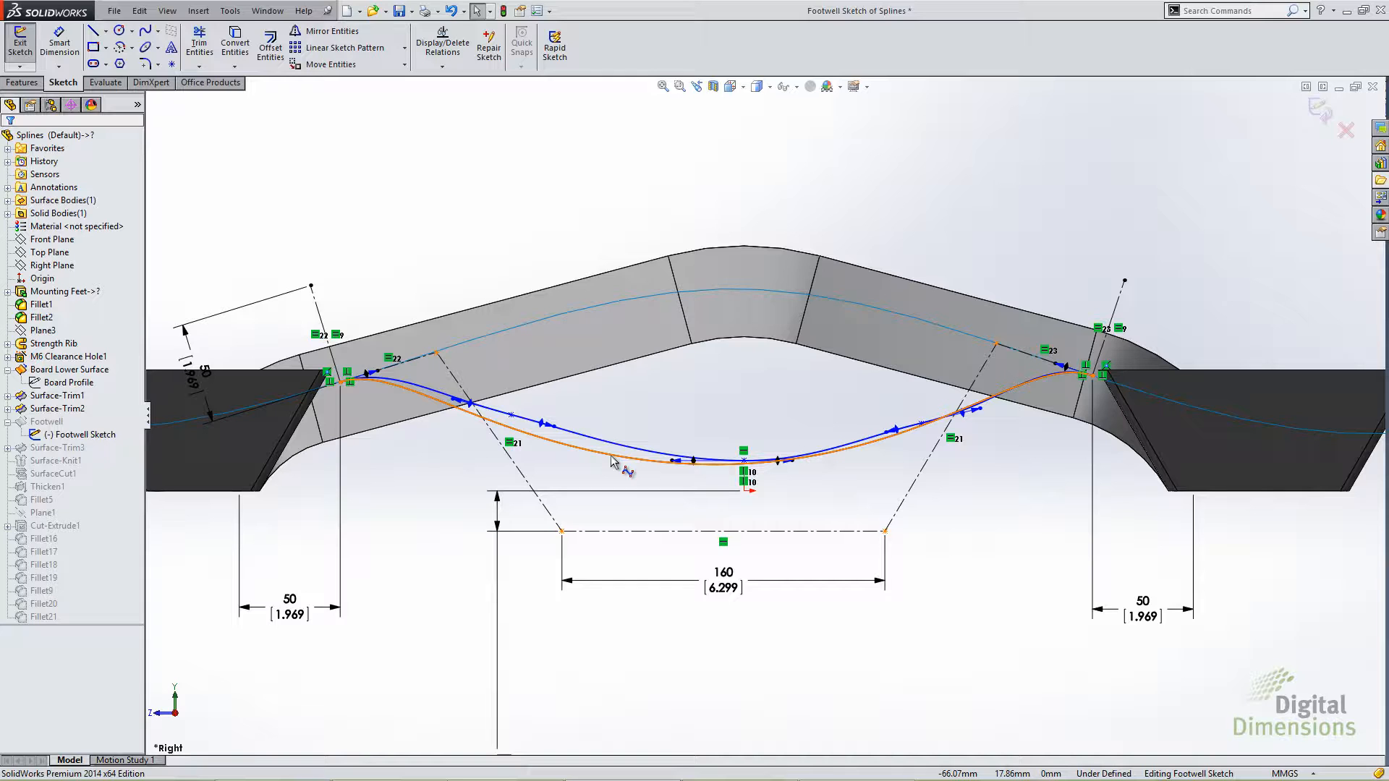
click(54, 474)
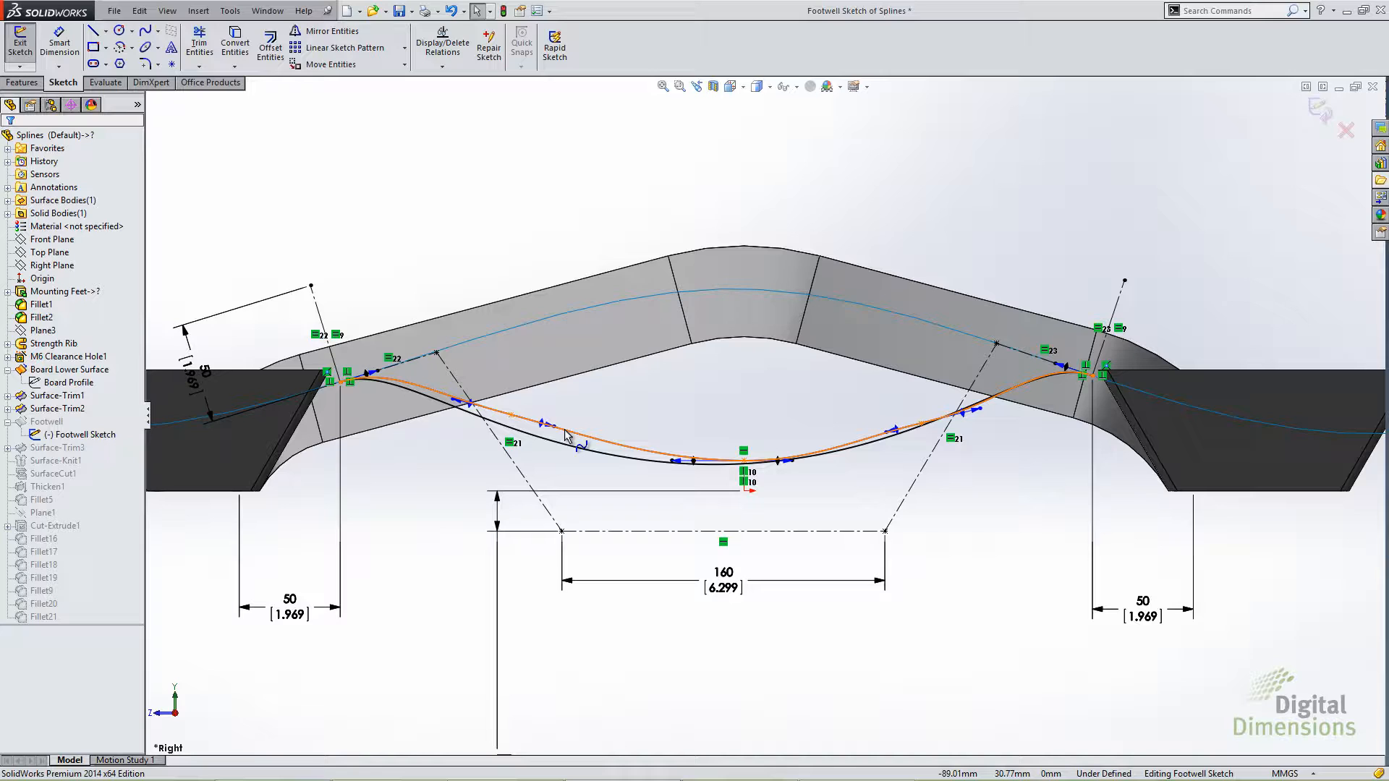
click(575, 437)
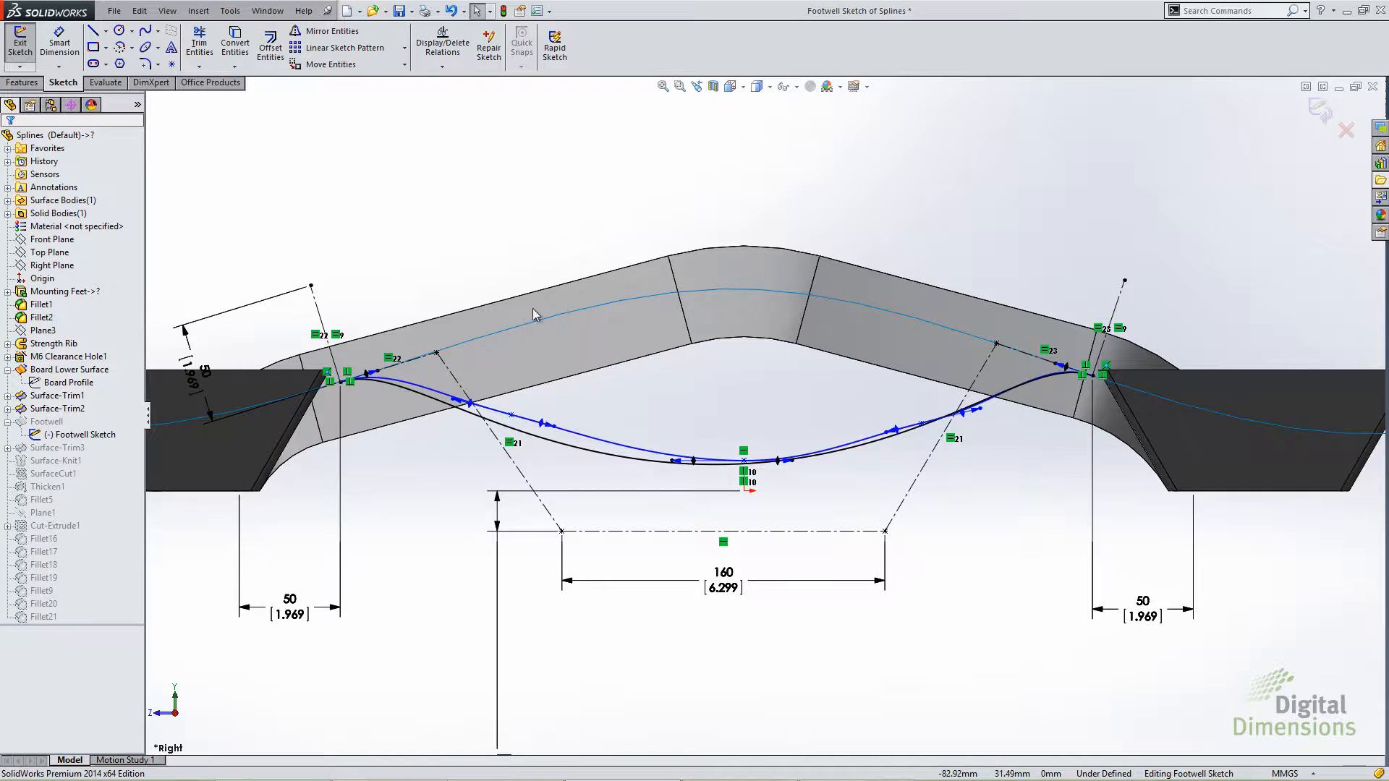
Step: Replace Spline2 with the style spline using Replace Entity, keeping the original as construction geometry, and exit the footwell sketch
click(230, 11)
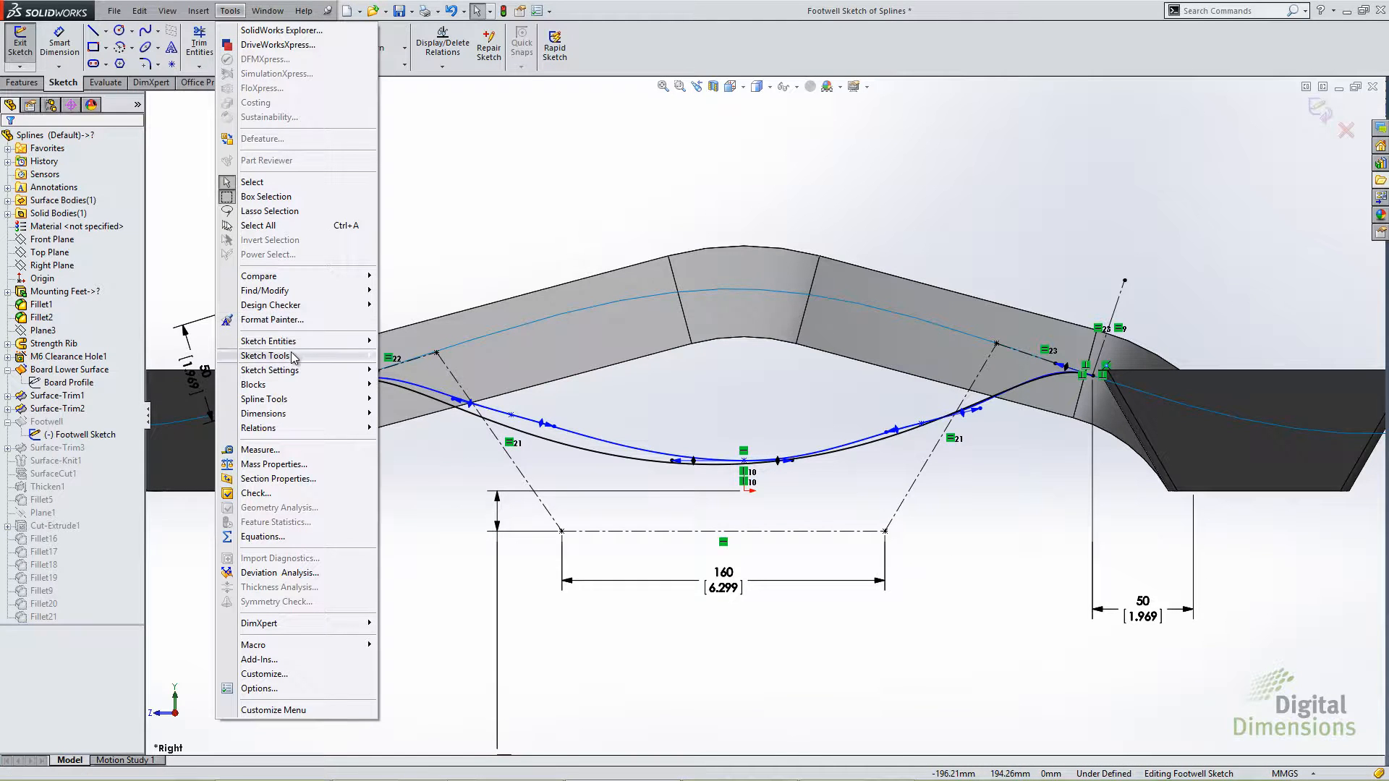
mouse_move(293, 357)
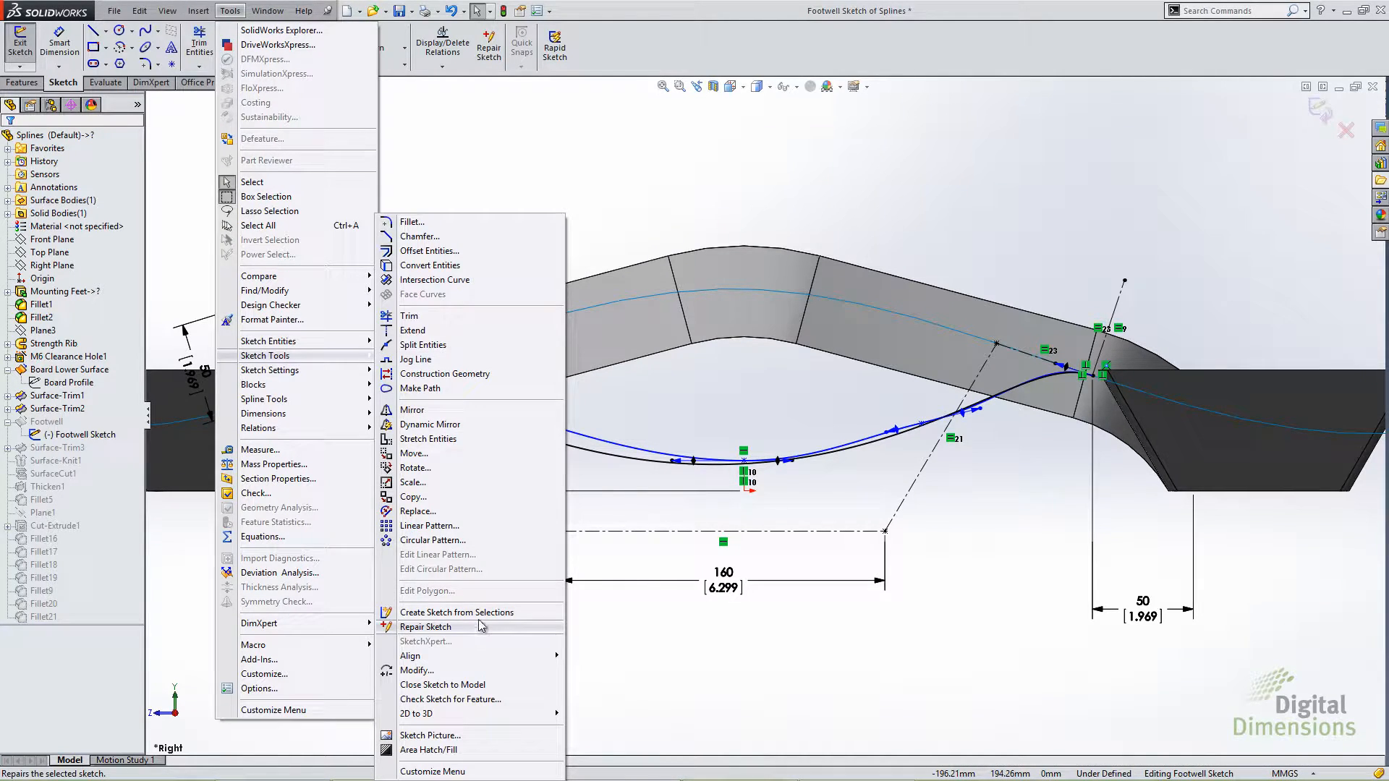
click(409, 512)
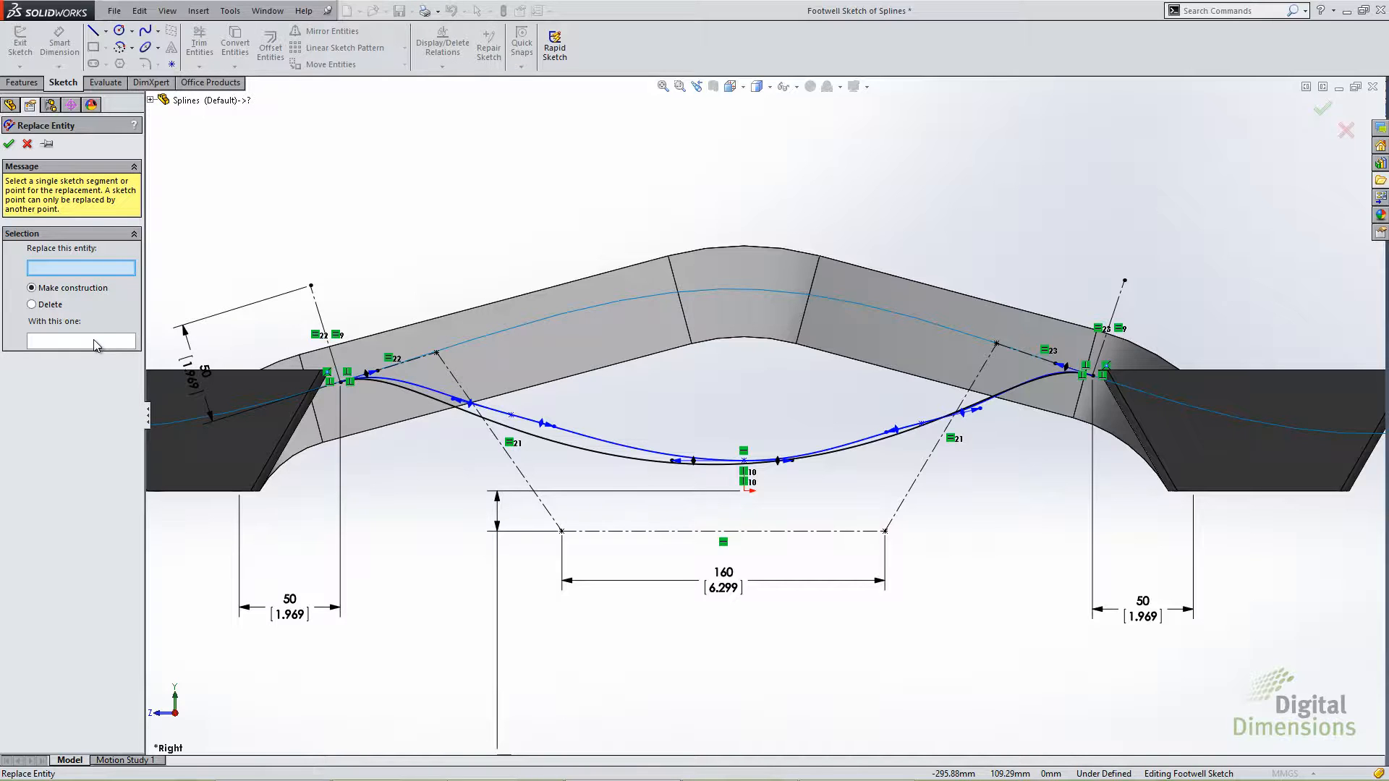
click(577, 435)
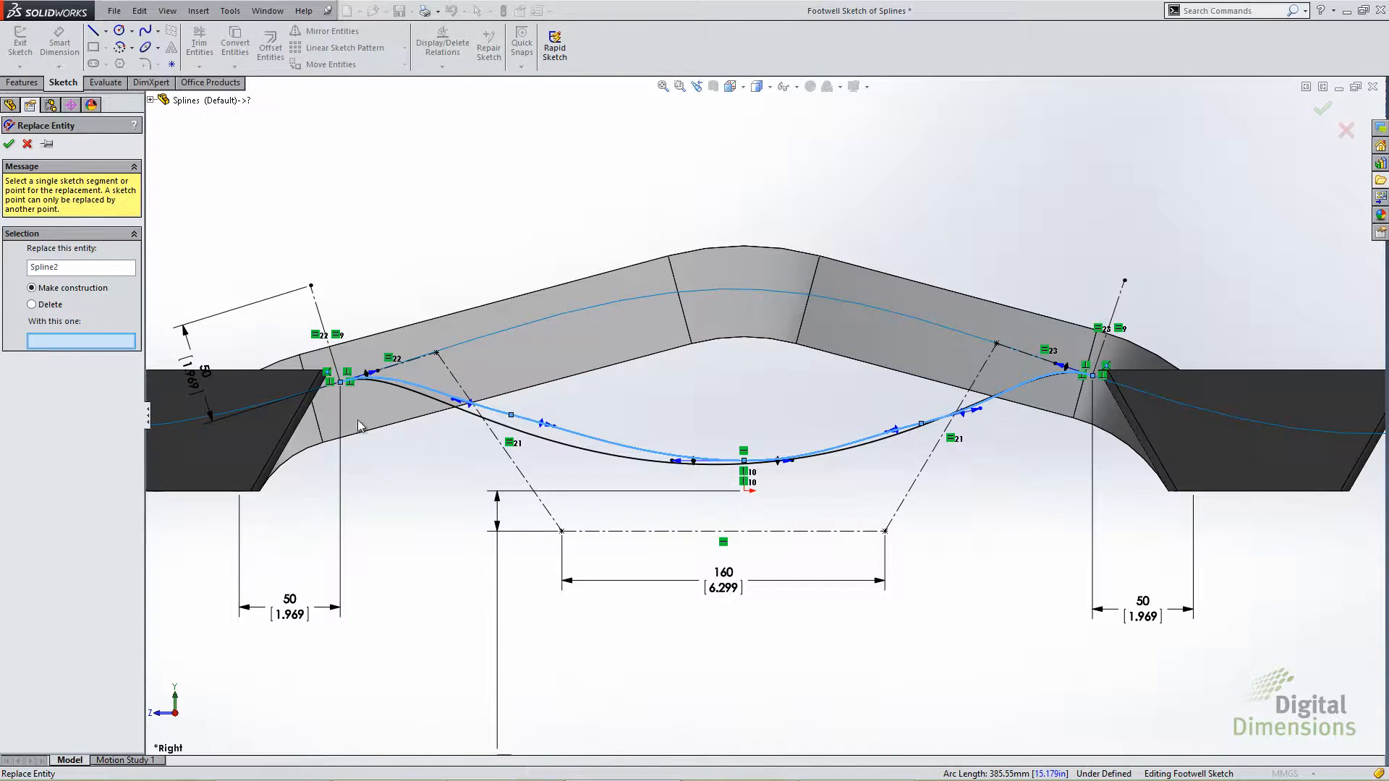
click(561, 452)
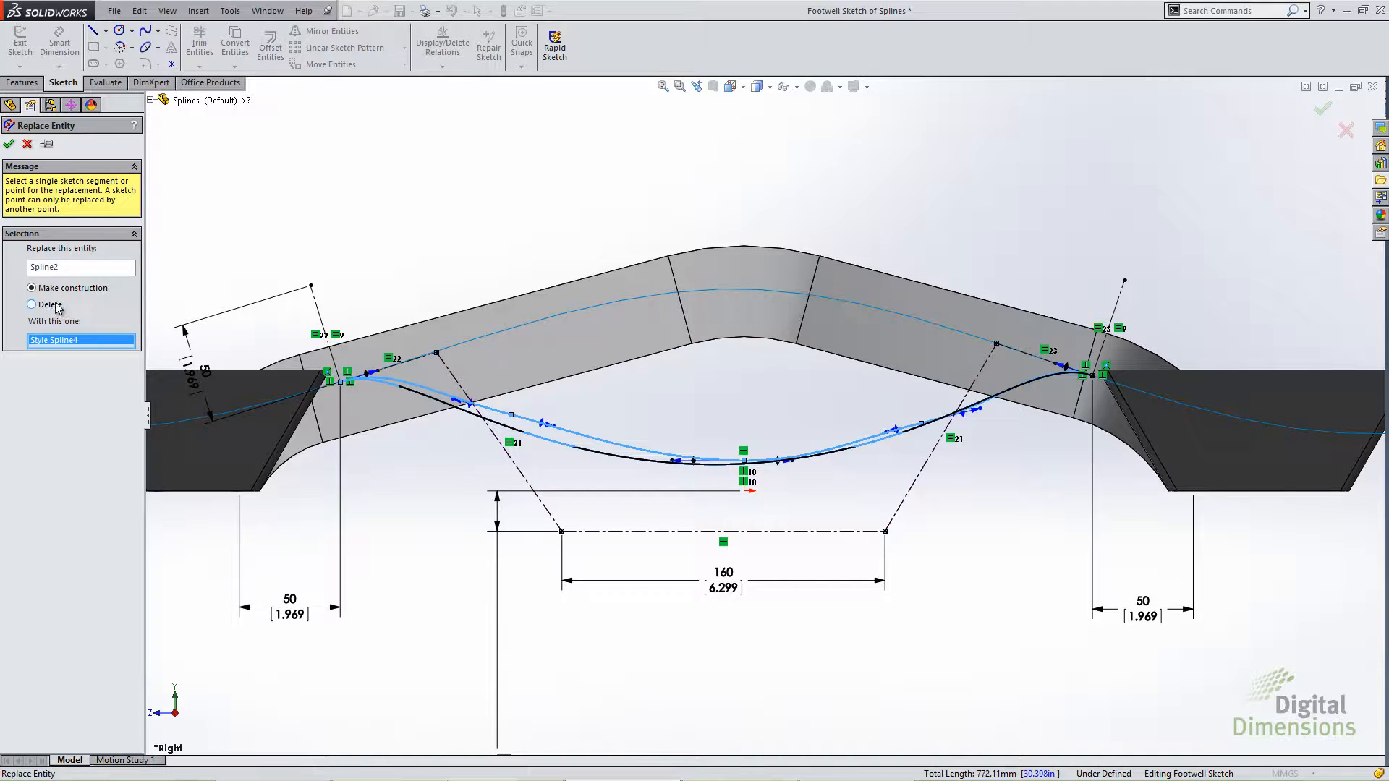
click(9, 143)
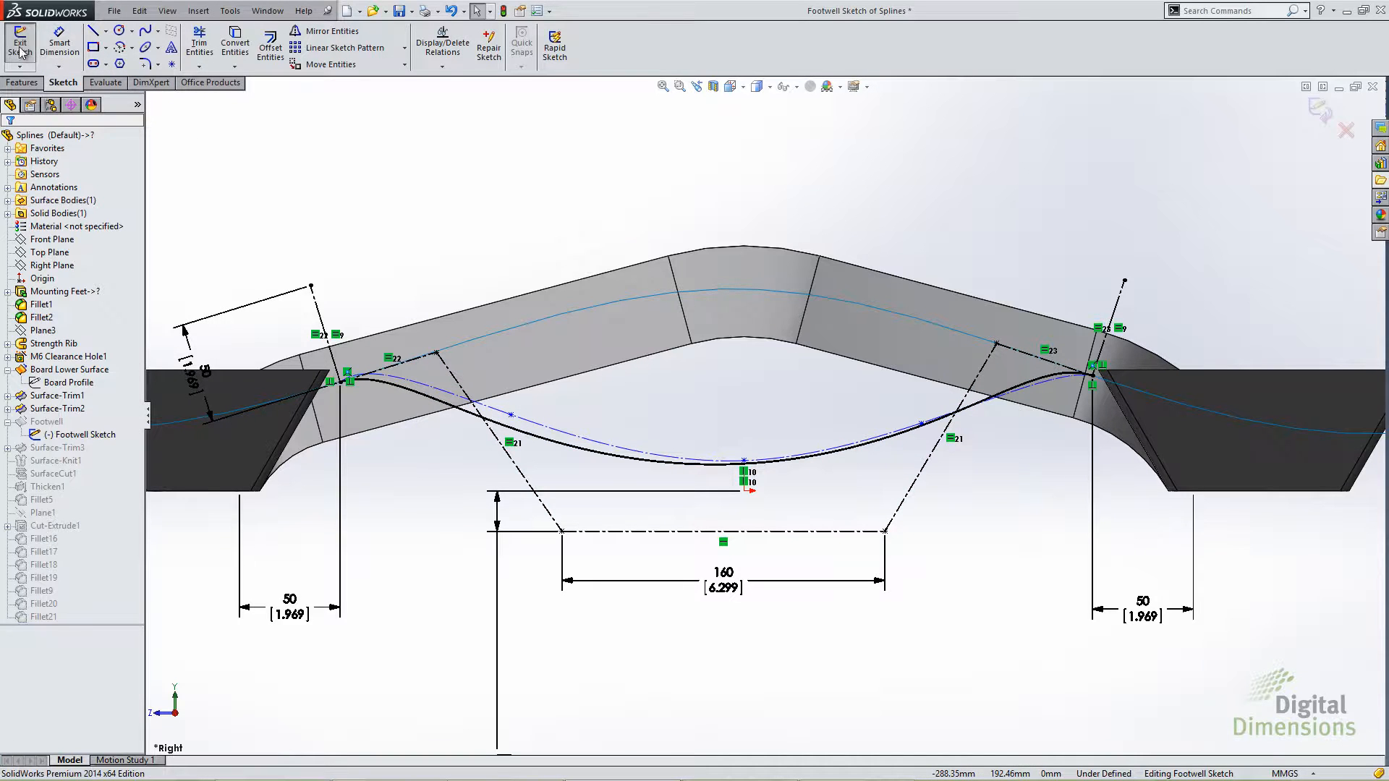
click(20, 50)
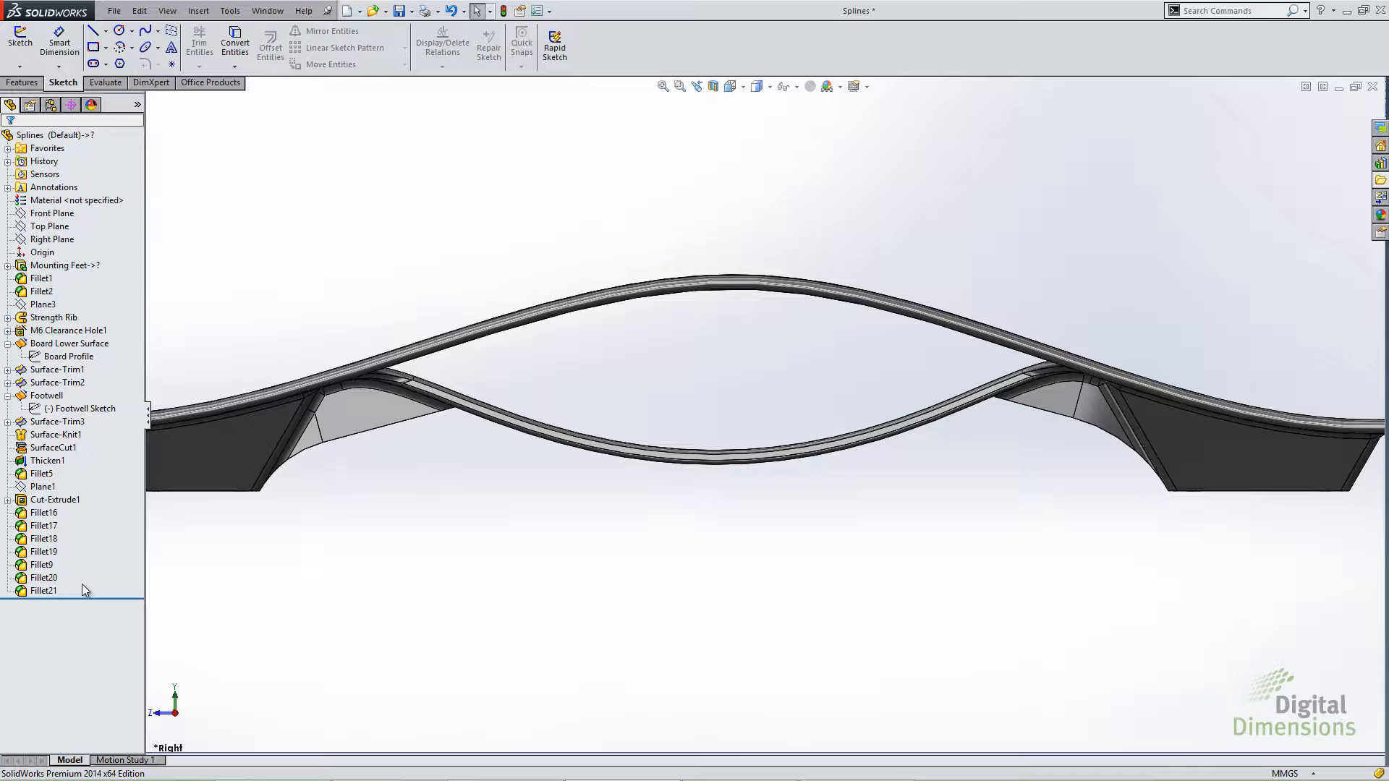
Step: Switch to the presentation, advance to the next Sketching slide, and switch to the Sketch Picture Scale Tool part in SOLIDWORKS
key(alt+Tab)
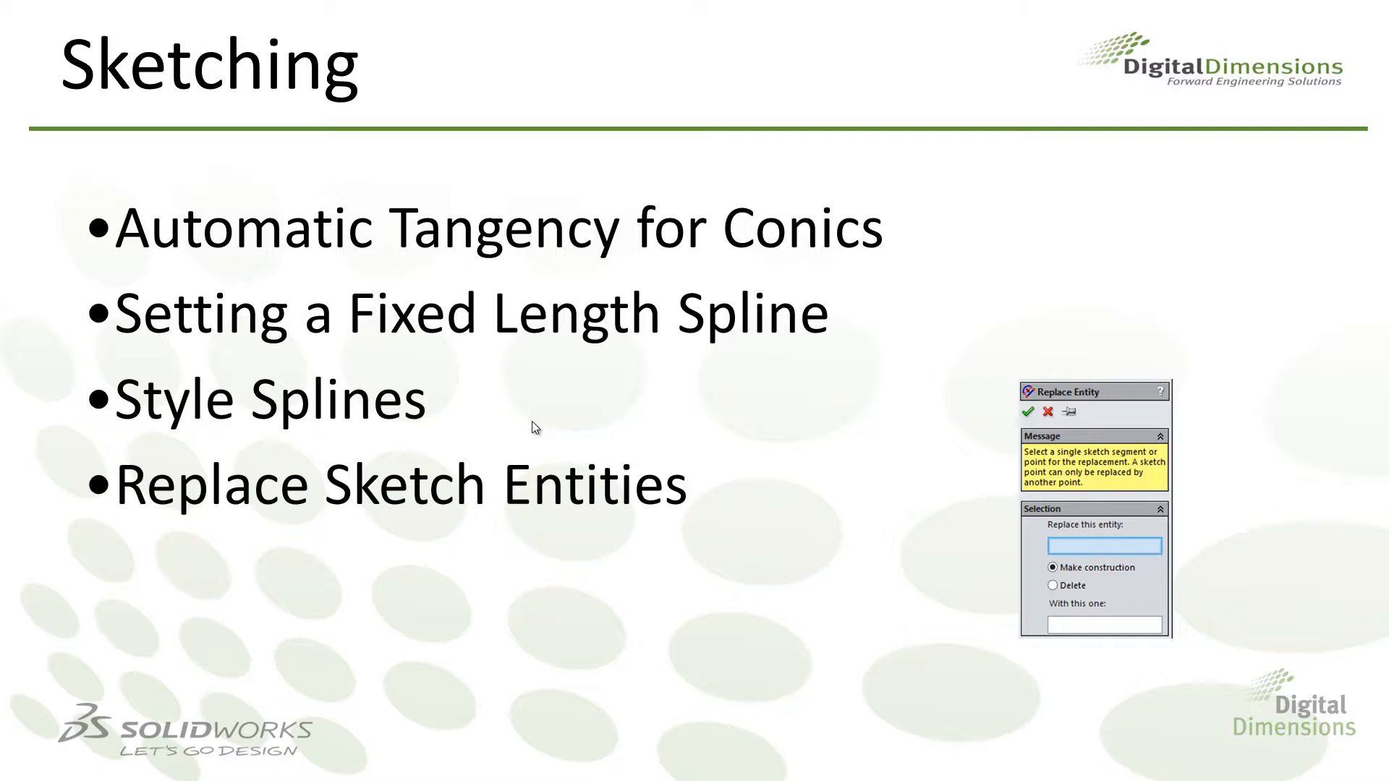
click(531, 421)
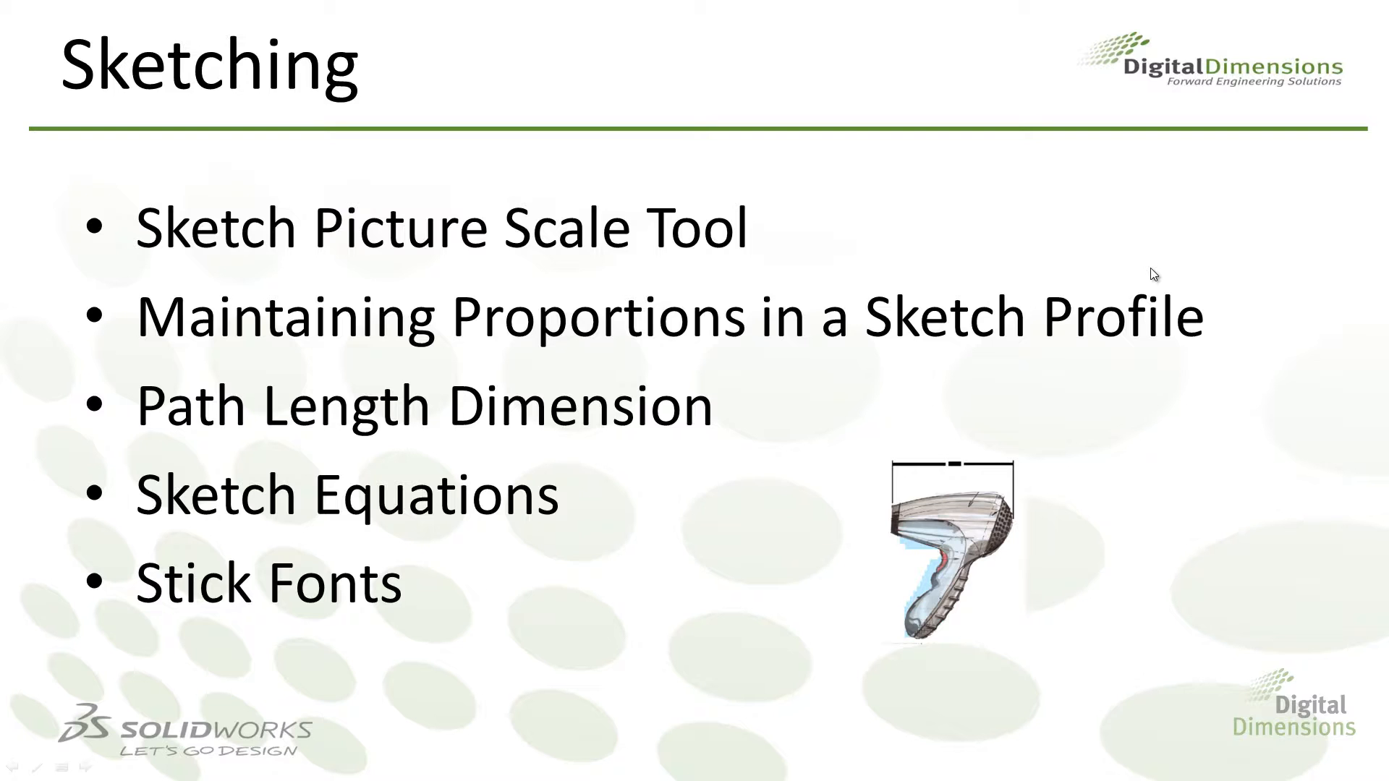
key(alt+Tab)
key(alt+Tab)
key(alt+Tab)
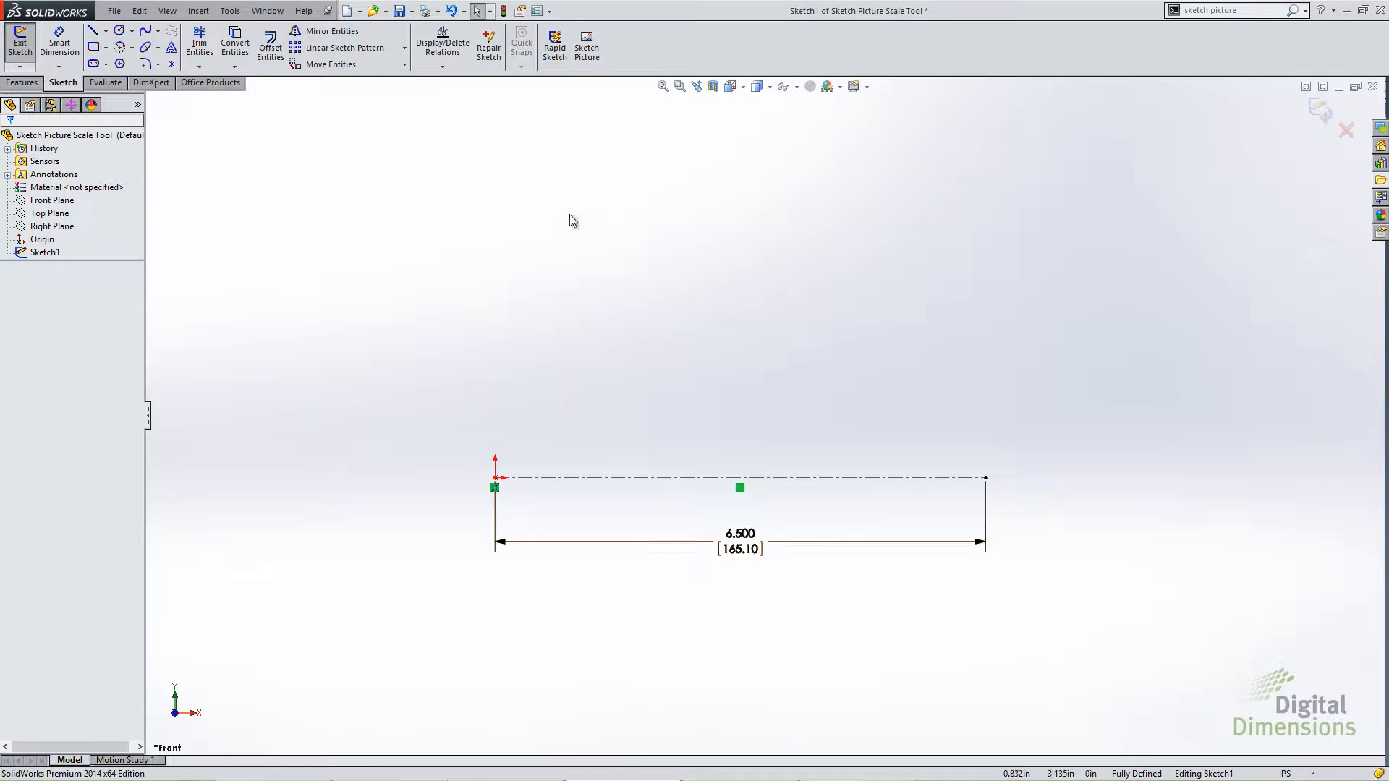
Step: Insert the hairdryer-concept image as a sketch picture in Sketch1
click(587, 44)
click(613, 290)
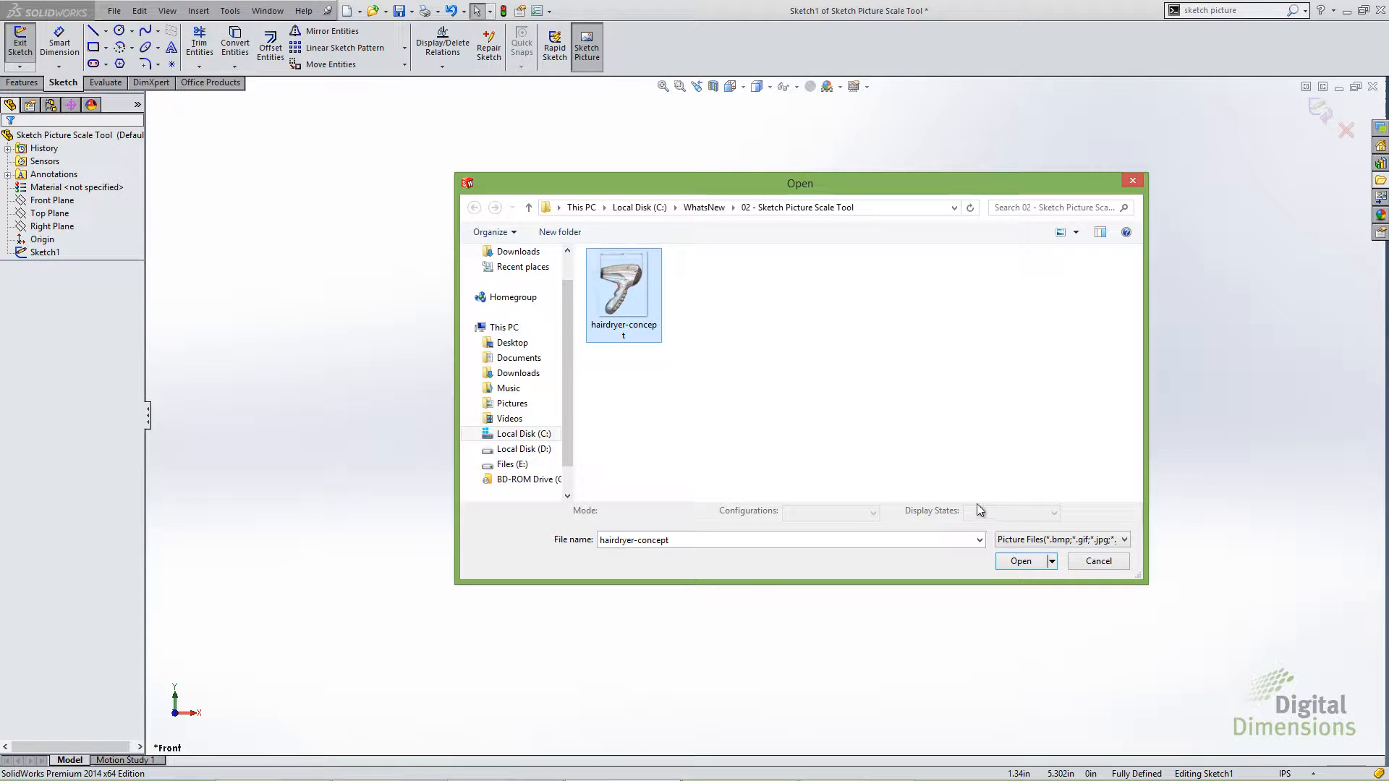
click(1021, 561)
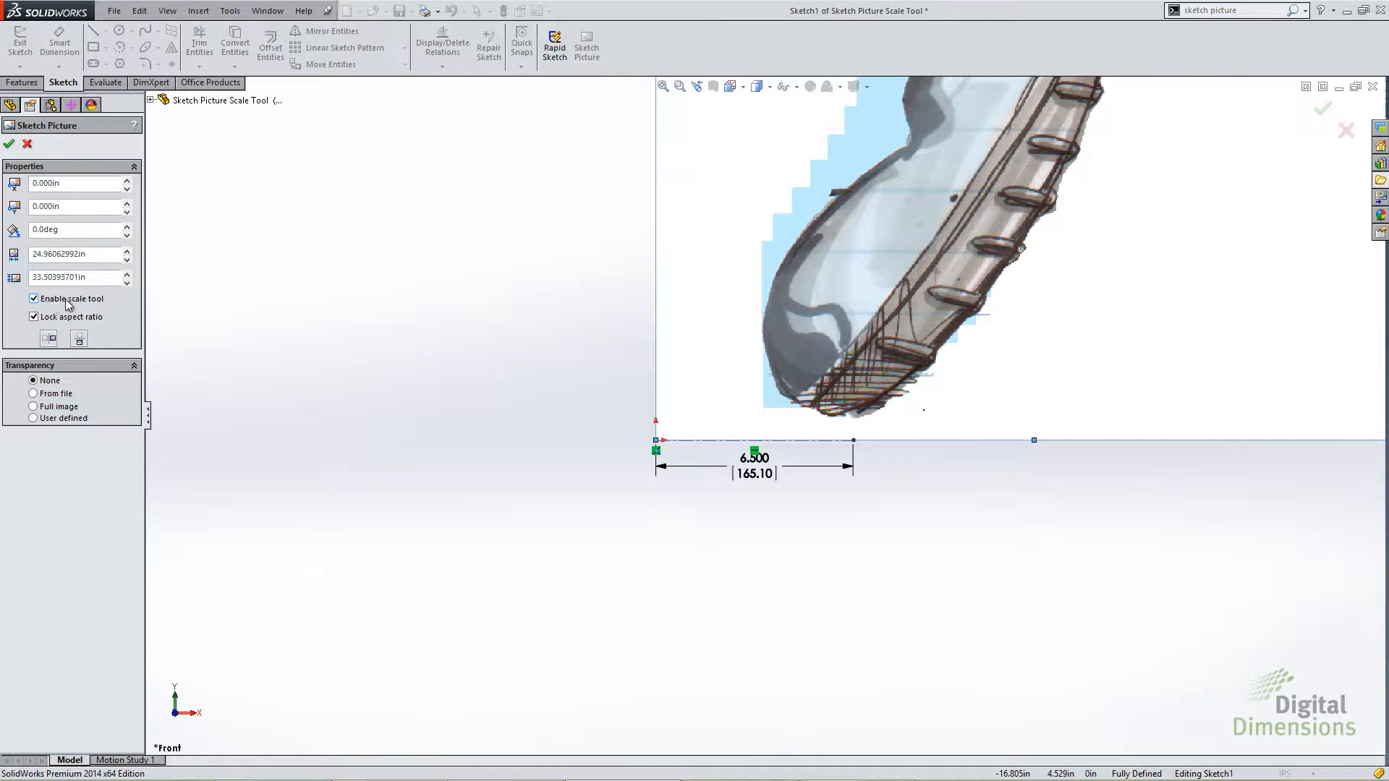
Step: Place the start point of the picture's scale line on the hairdryer's nozzle edge, at its centre line
scroll(920, 317, up, 6)
scroll(900, 245, down, 5)
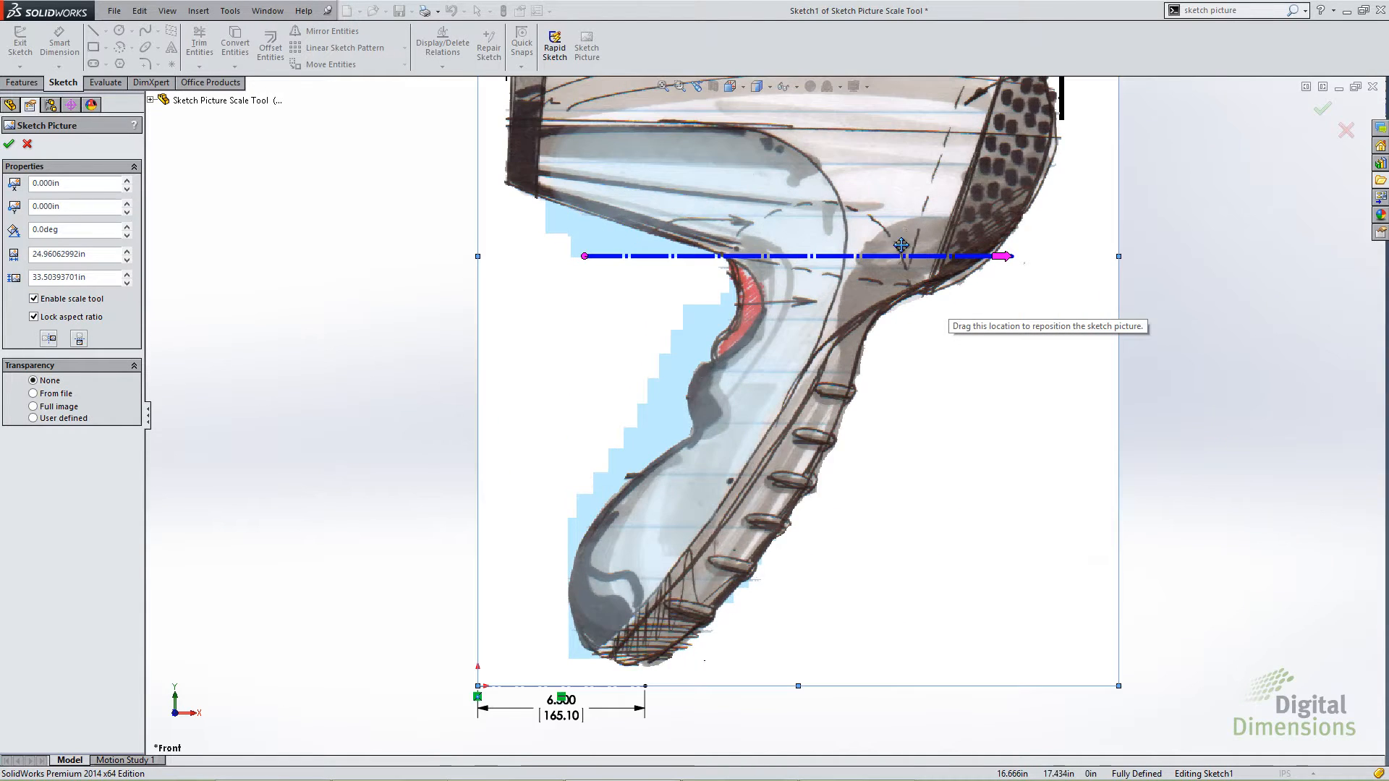
scroll(900, 245, up, 3)
scroll(677, 363, down, 5)
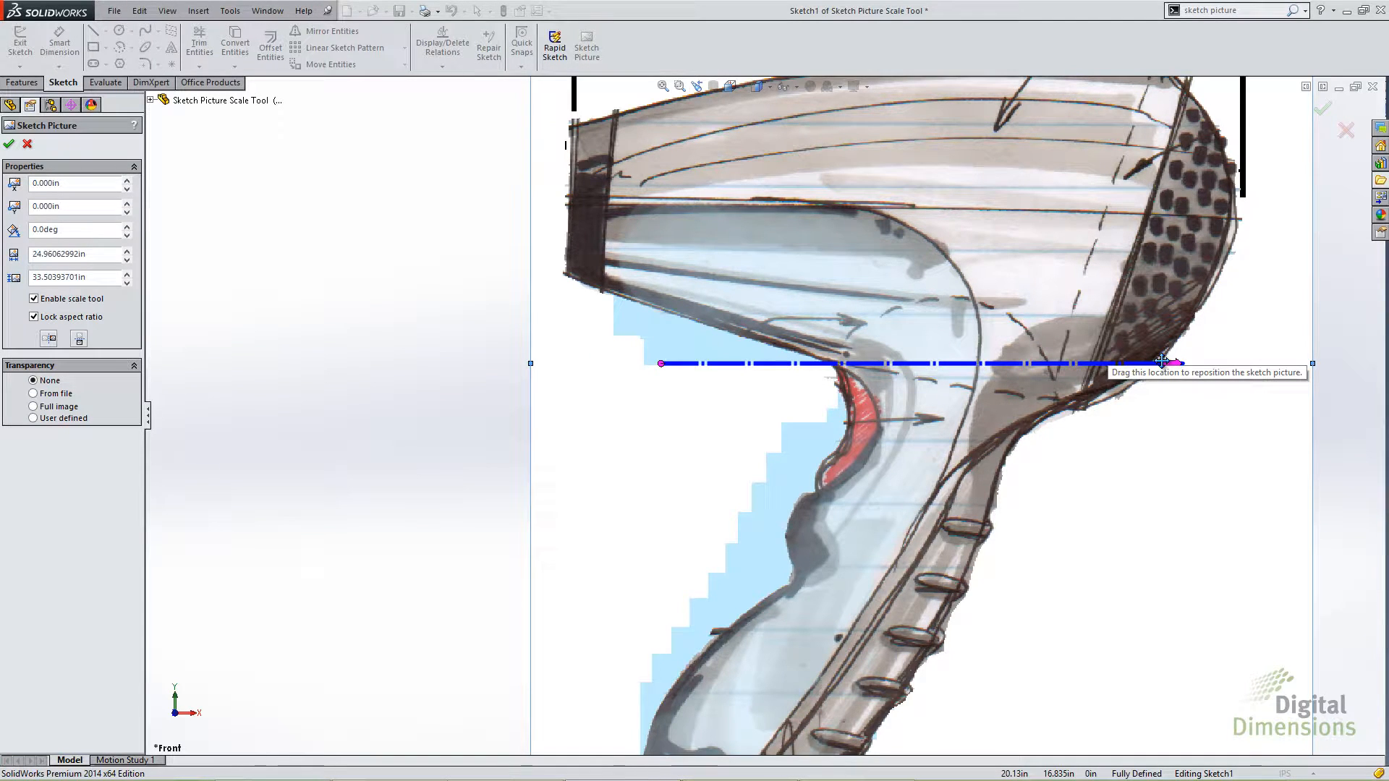
scroll(1085, 359, up, 3)
scroll(1042, 358, down, 1)
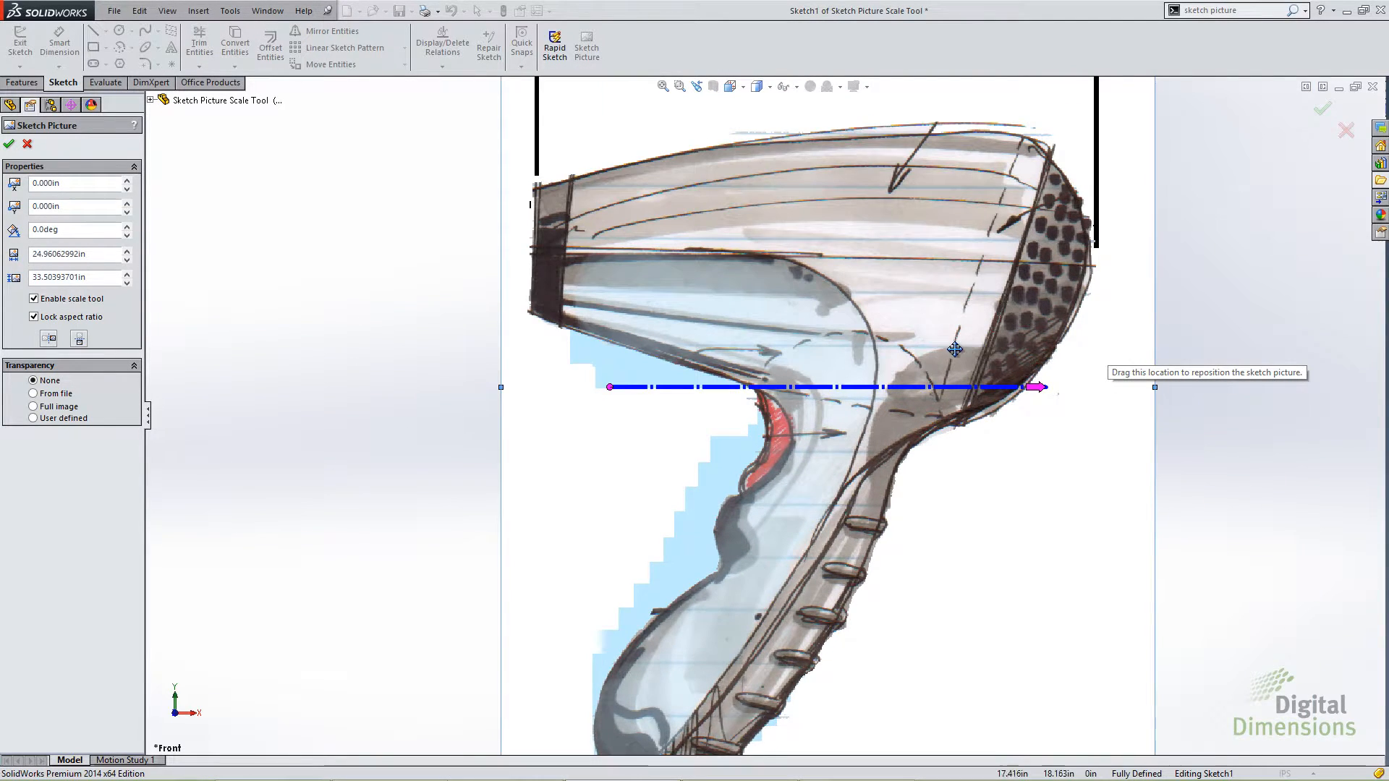
scroll(955, 349, down, 1)
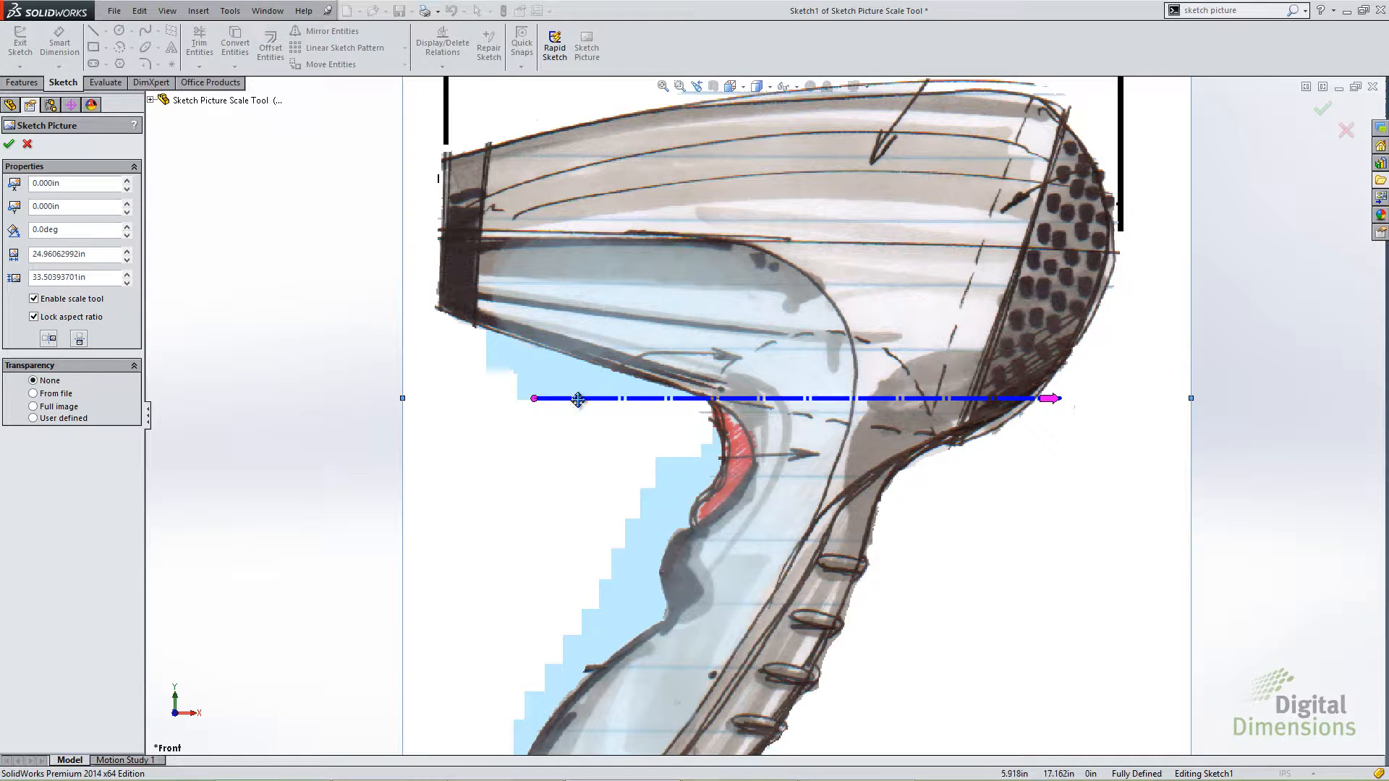
drag(533, 398, 444, 236)
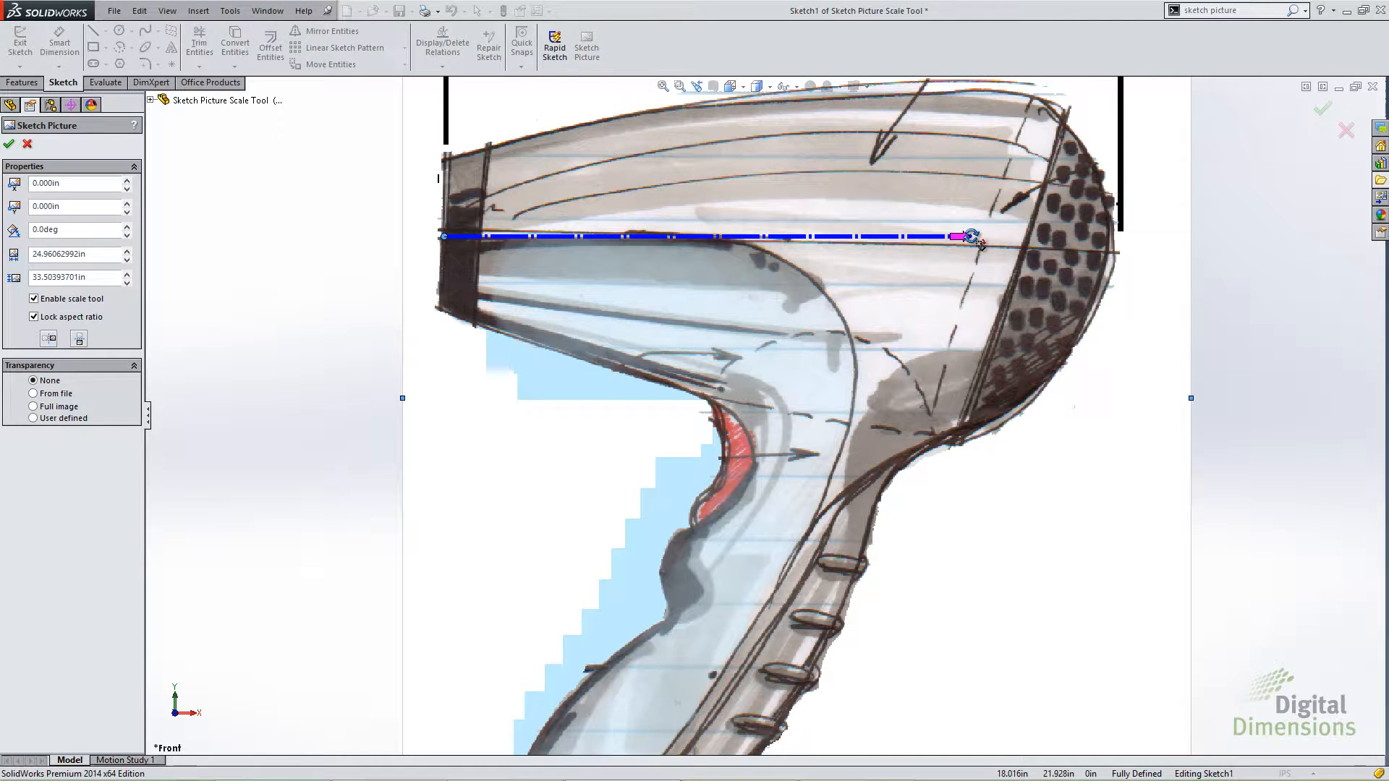
Step: Stretch the scale line to the rear edge of the hairdryer body and set its length to 6.5 in
drag(975, 240, 1119, 258)
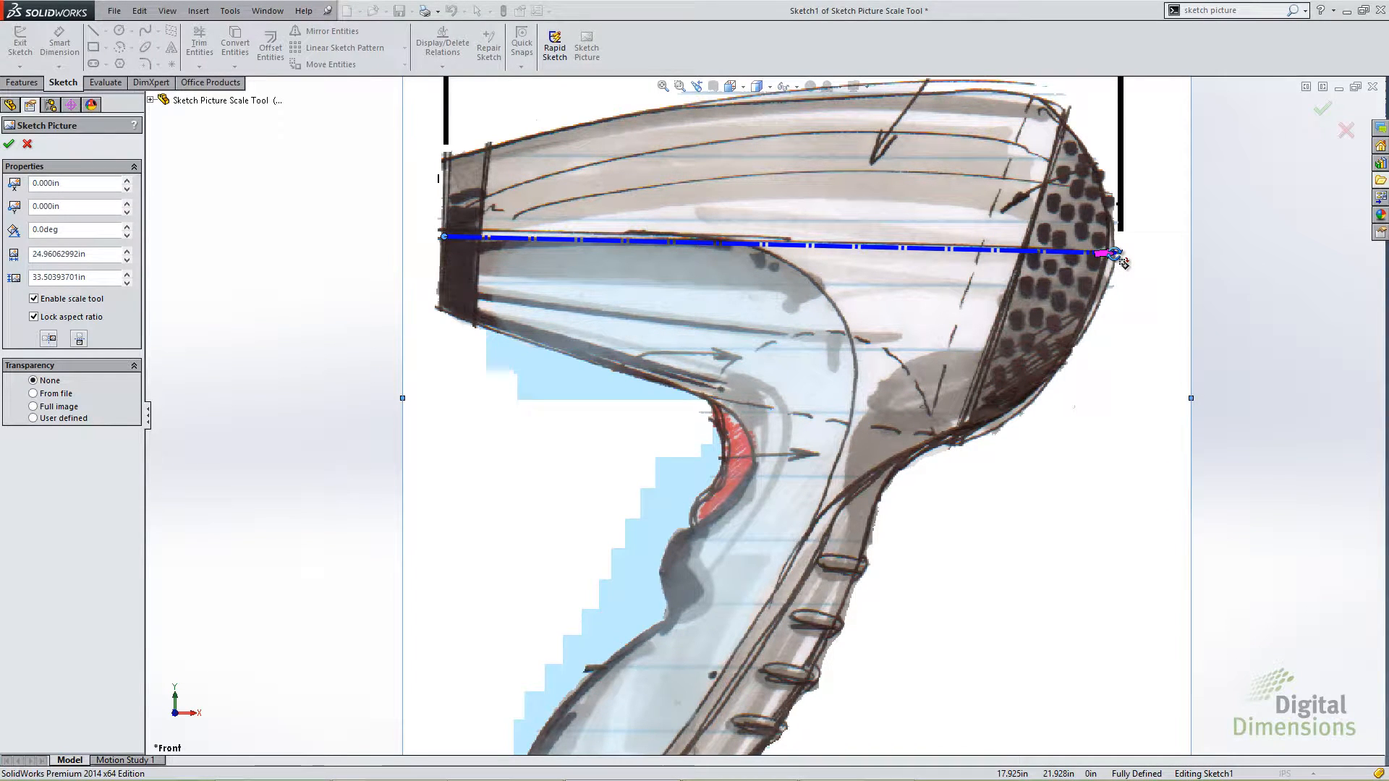
click(1116, 256)
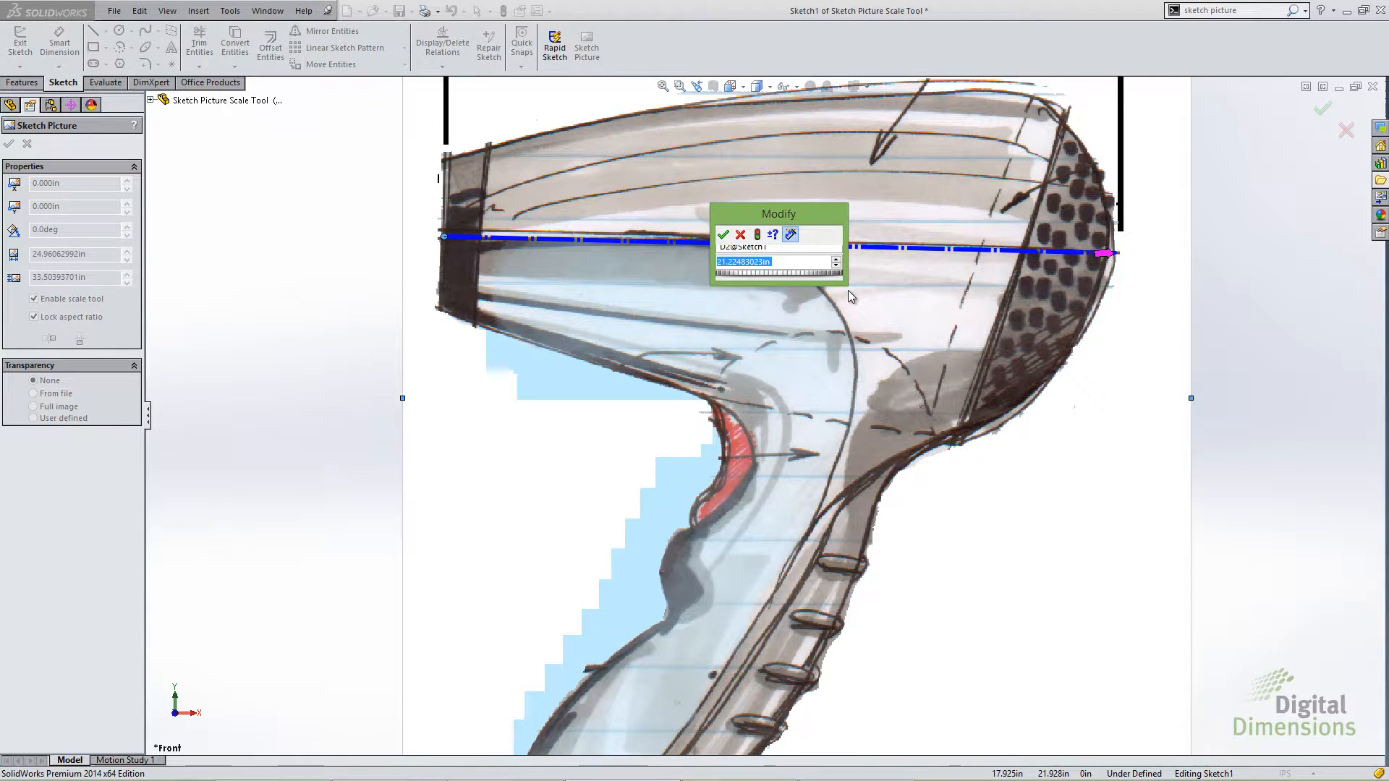
text(6.5)
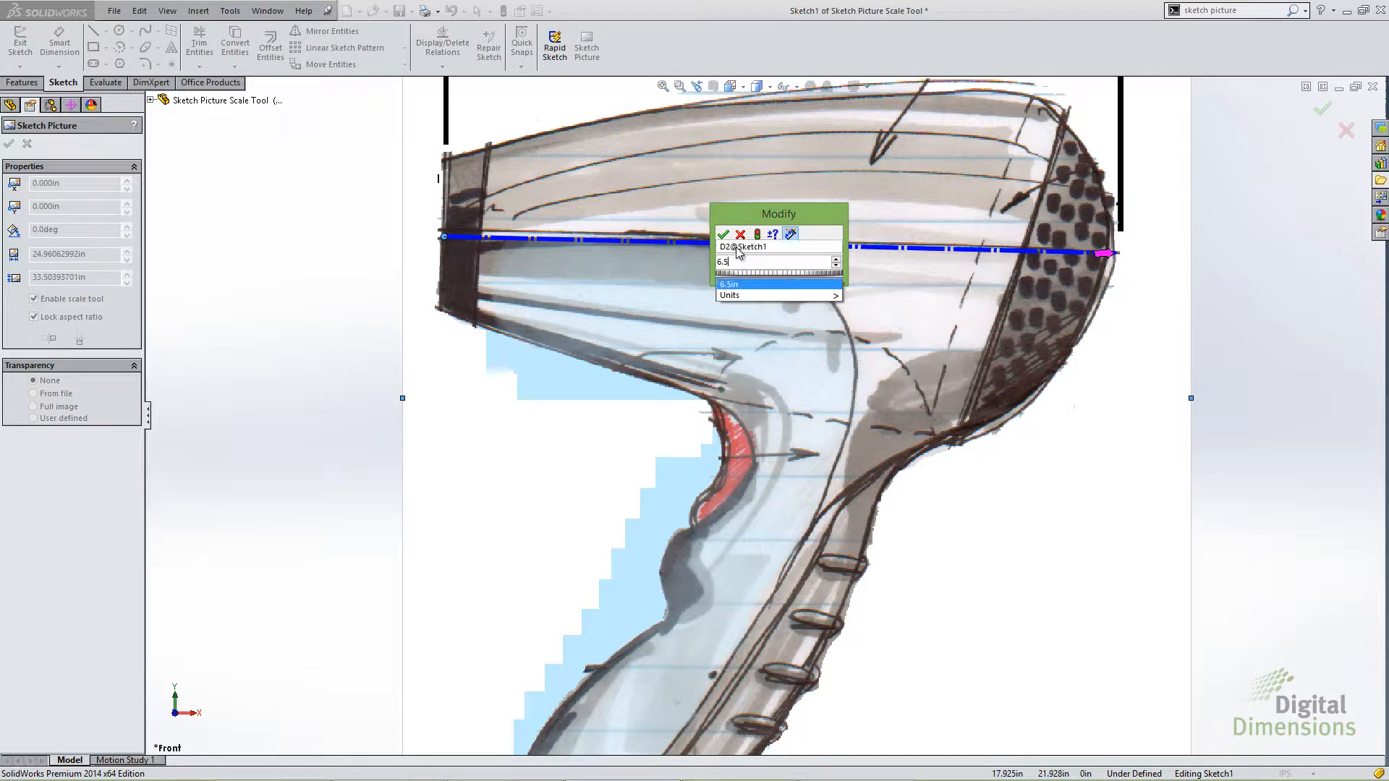
click(722, 233)
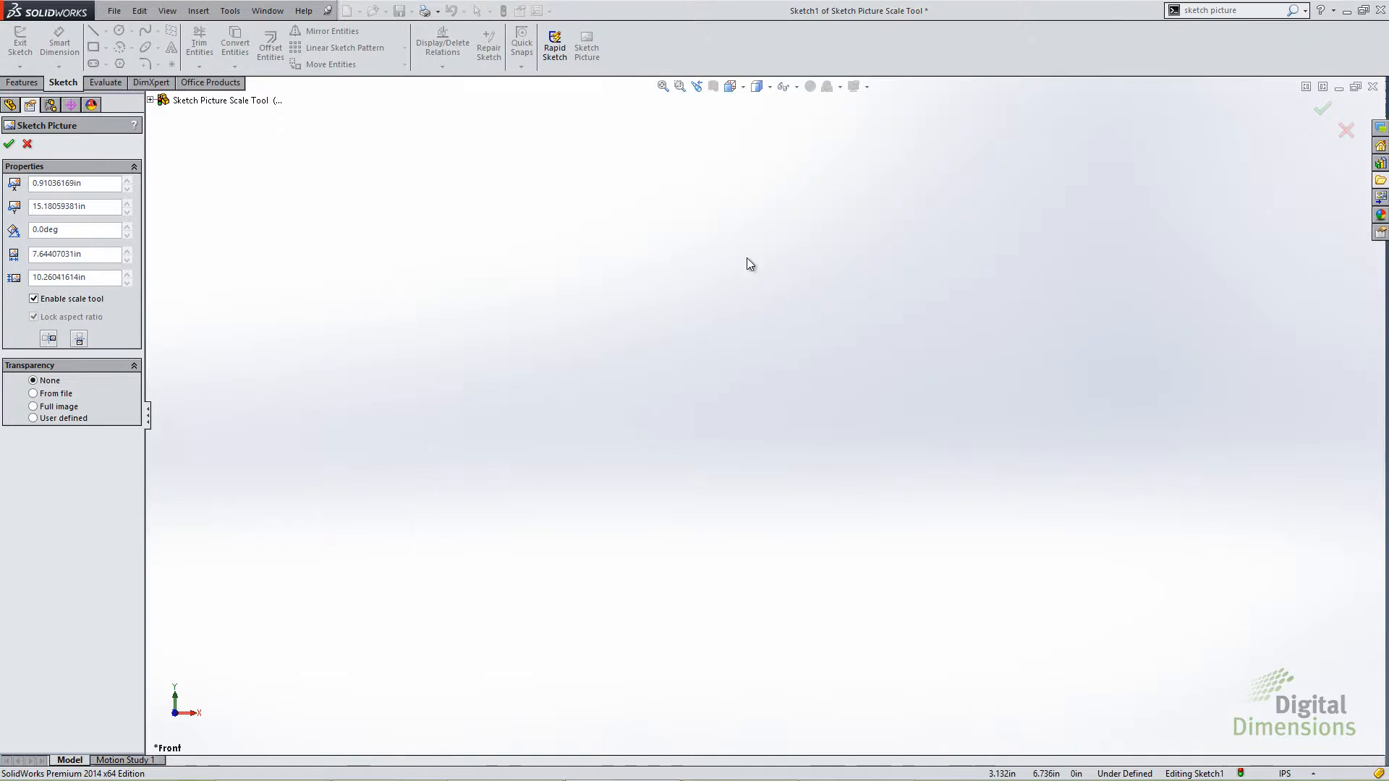
Step: Move the scaled hairdryer picture down so the start of its scale line lies near the sketch origin
scroll(893, 393, up, 11)
scroll(800, 182, down, 5)
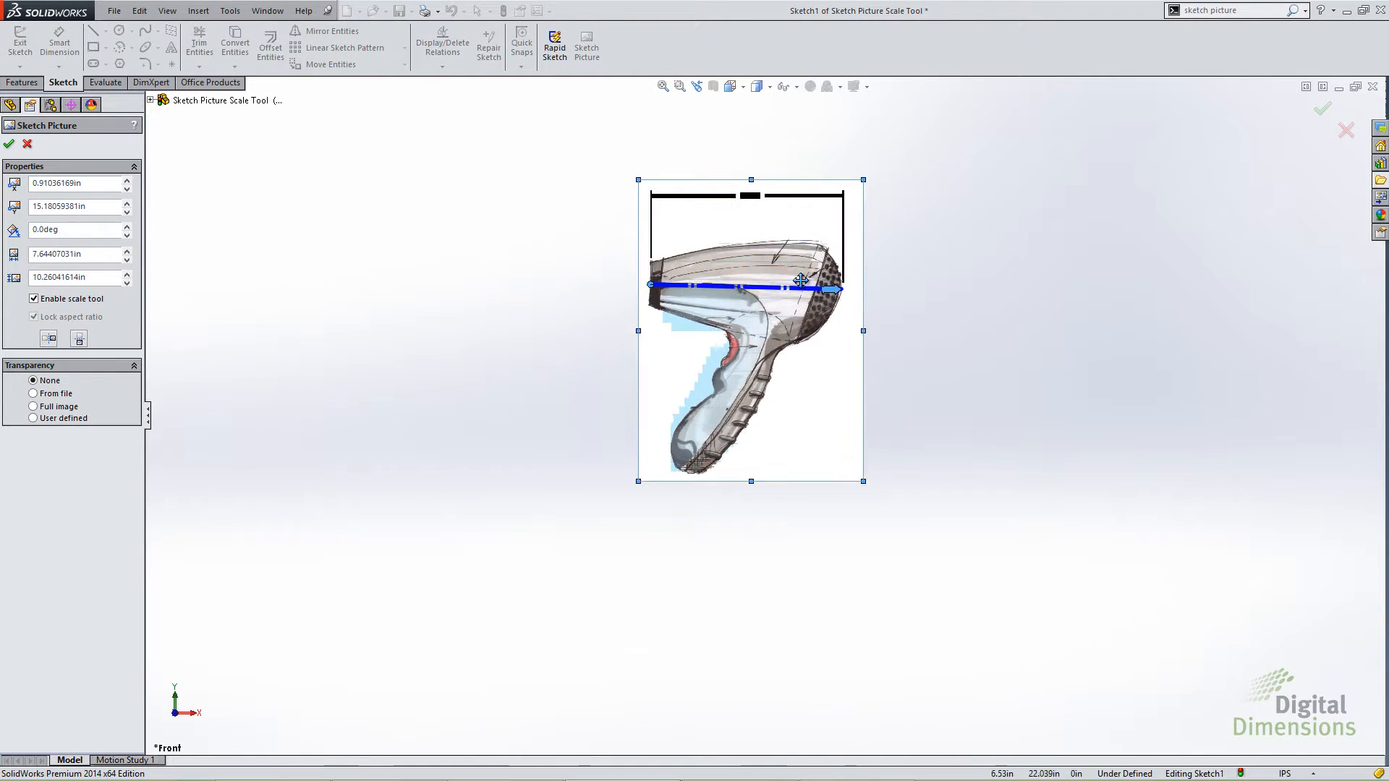
scroll(800, 280, down, 4)
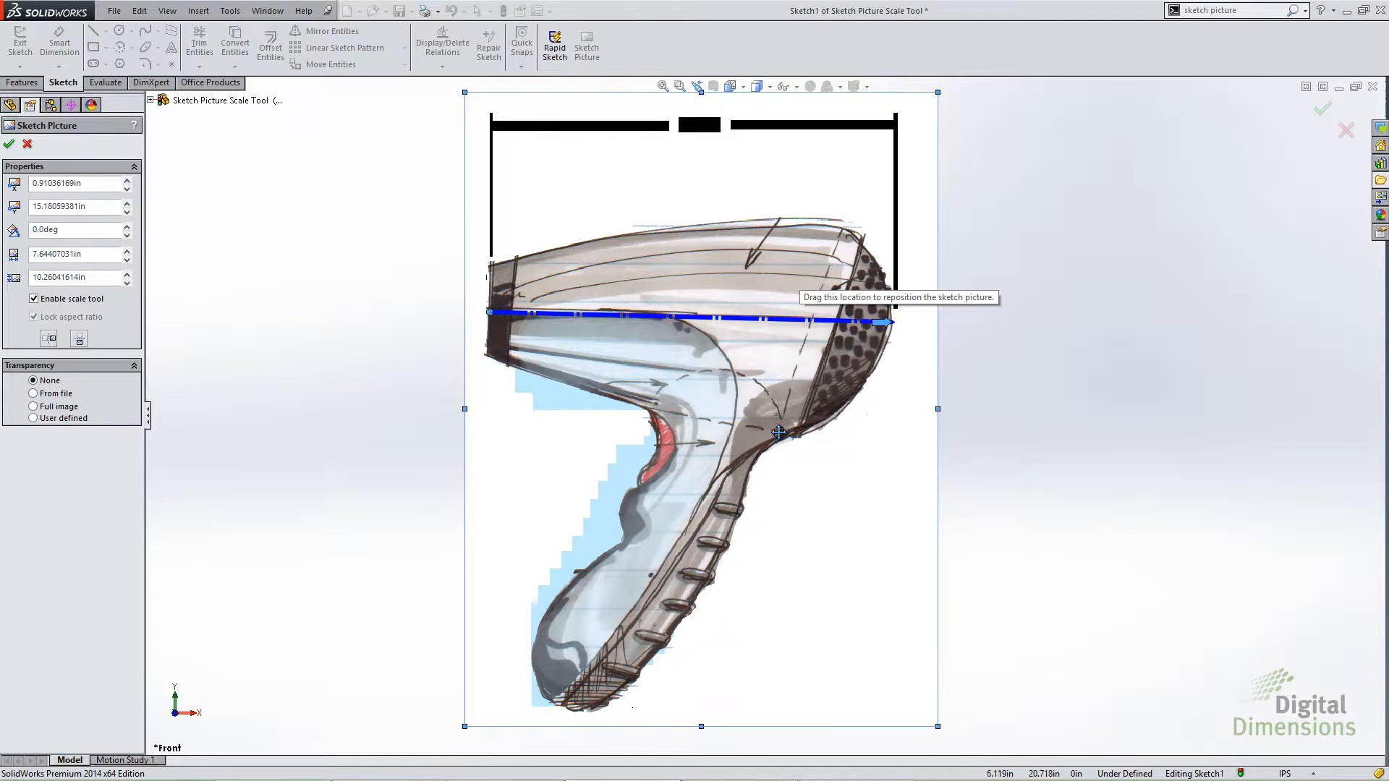
scroll(779, 470, up, 5)
scroll(769, 474, up, 3)
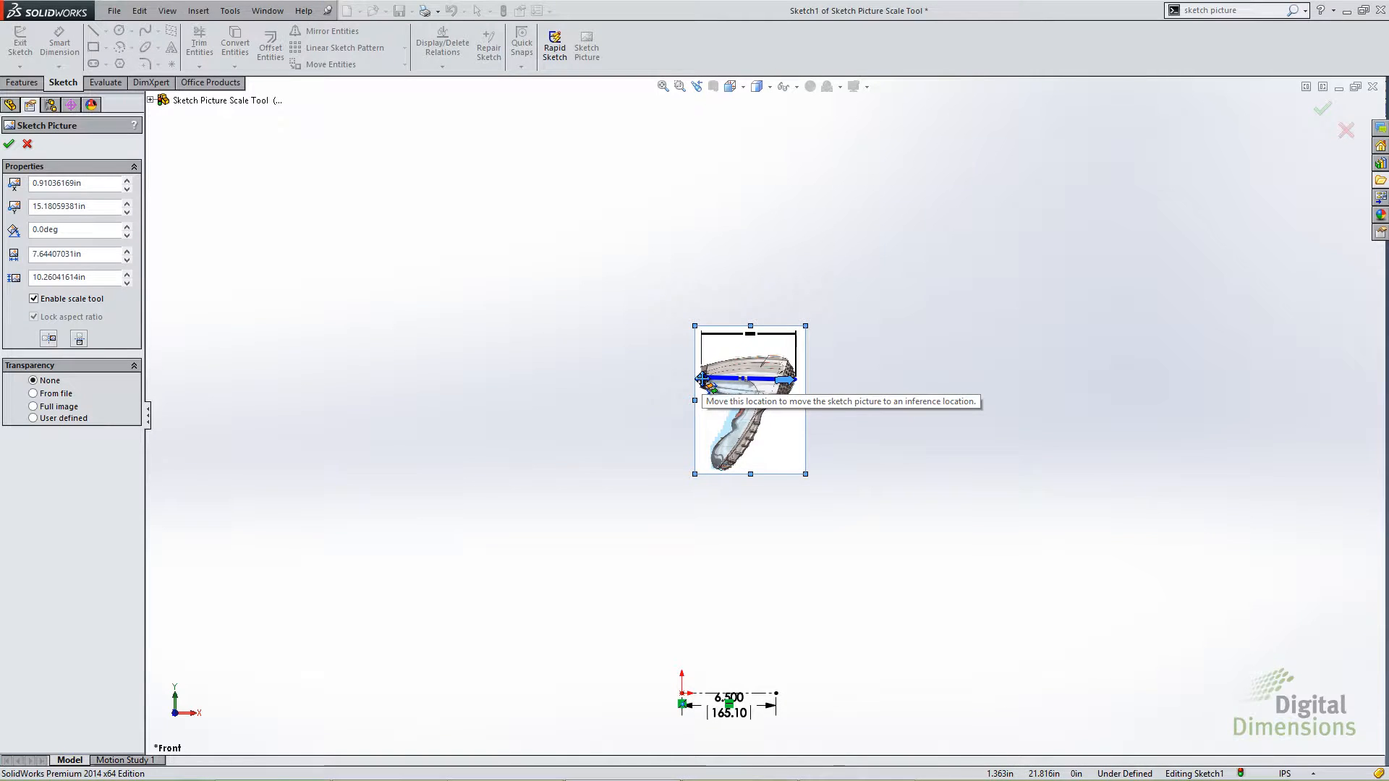
mouse_move(697, 427)
mouse_down()
mouse_move(714, 533)
mouse_move(680, 692)
mouse_up()
Step: Rotate the picture about 2.18° to bring its scale line toward the horizontal construction line, and switch back to the presentation
scroll(774, 694, down, 5)
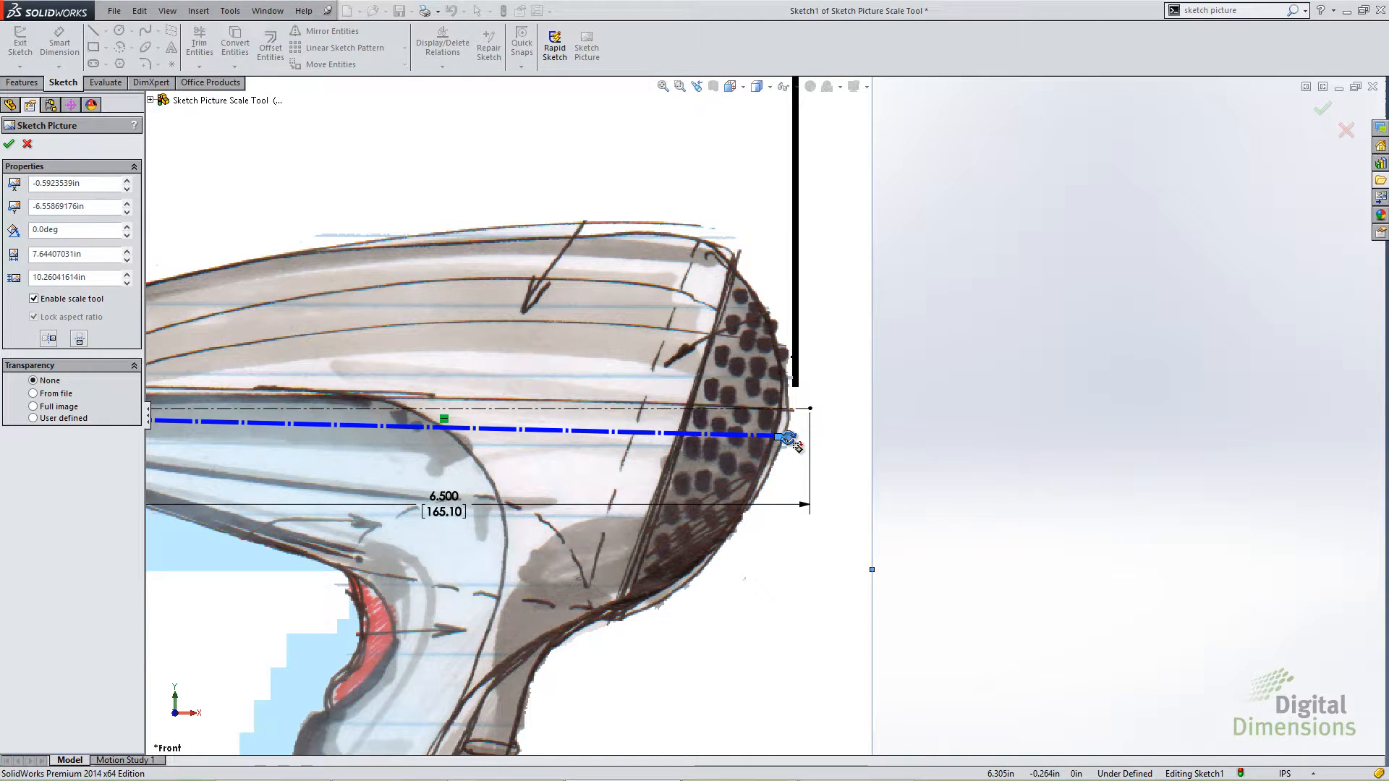
mouse_move(788, 436)
mouse_down()
mouse_move(791, 391)
mouse_move(796, 463)
mouse_move(787, 408)
mouse_up()
key(z)
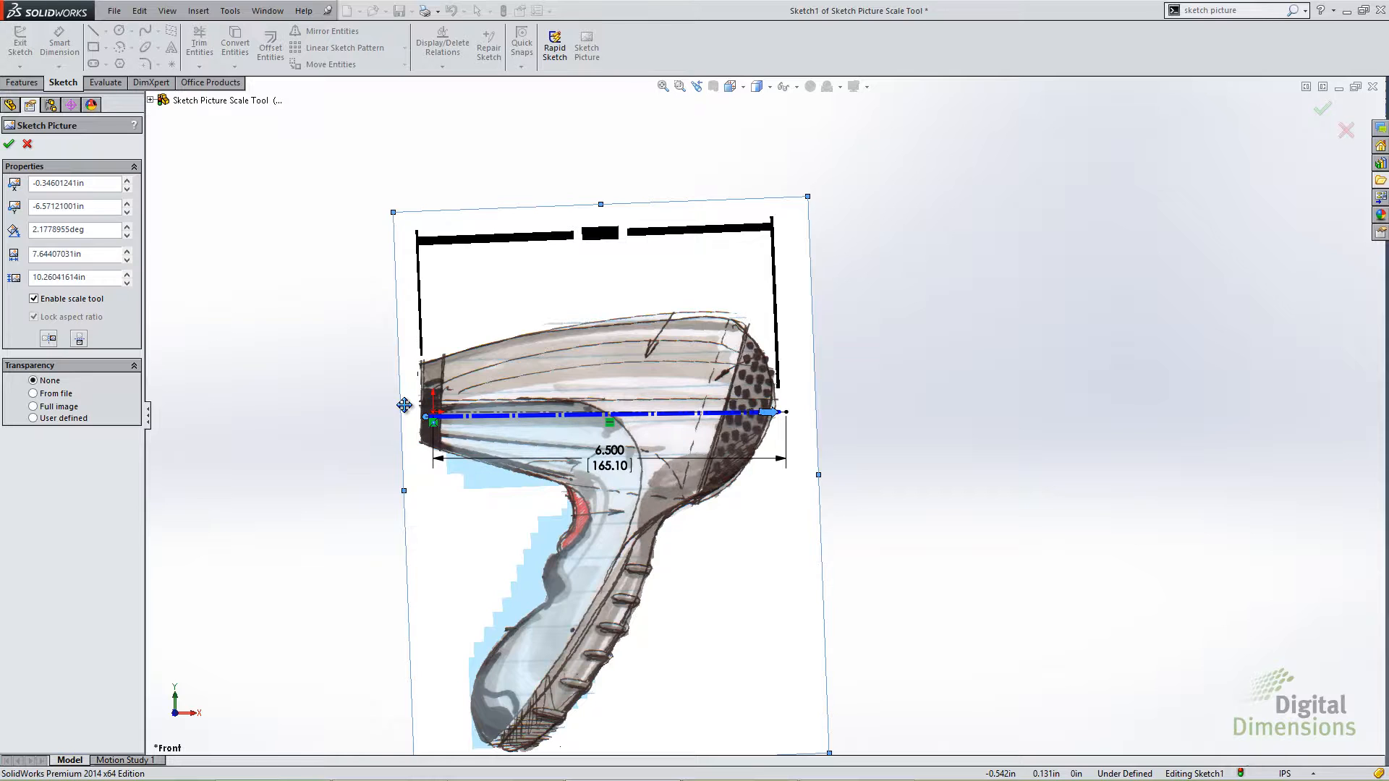
key(alt+Tab)
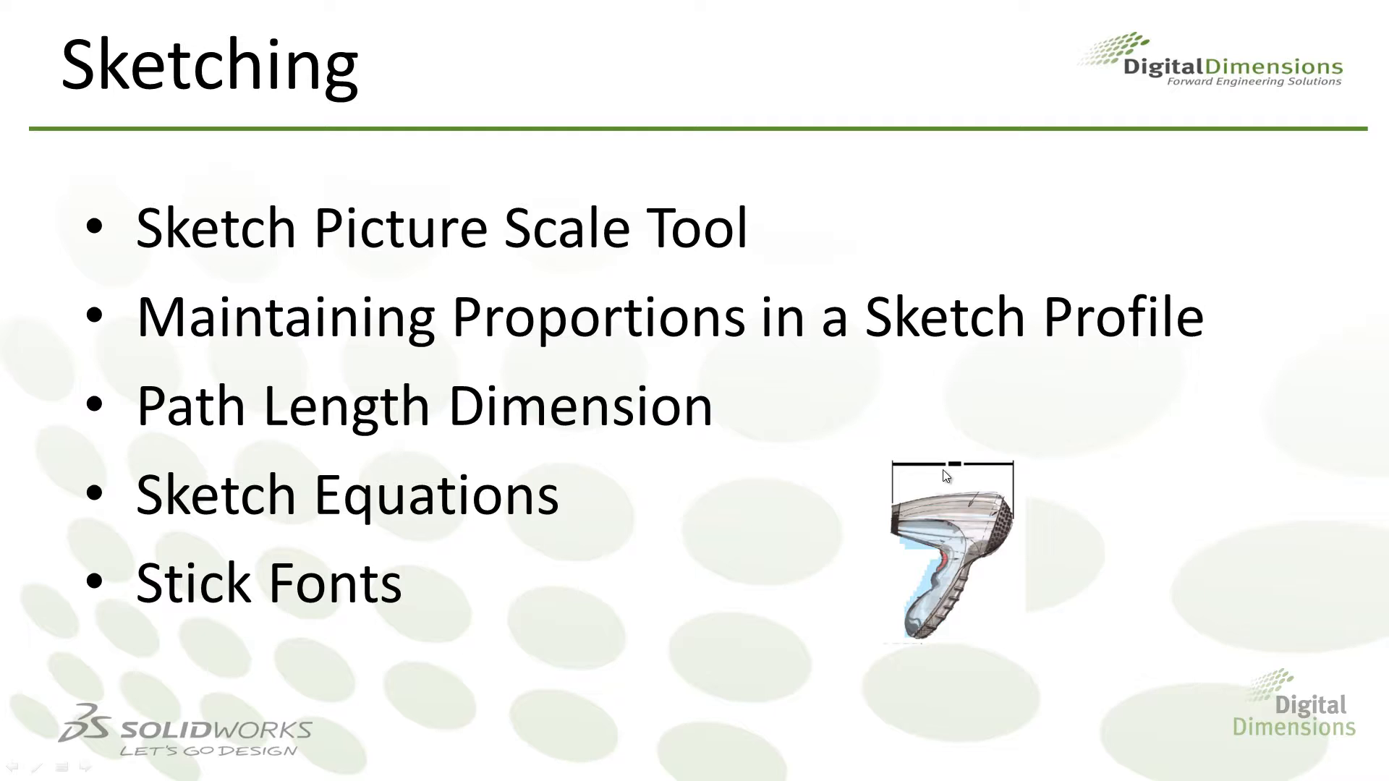
Step: Switch to the Scale Sketch in SOLIDWORKS and try to move the small upper circle's centre down past the sketch origin
key(alt+Tab)
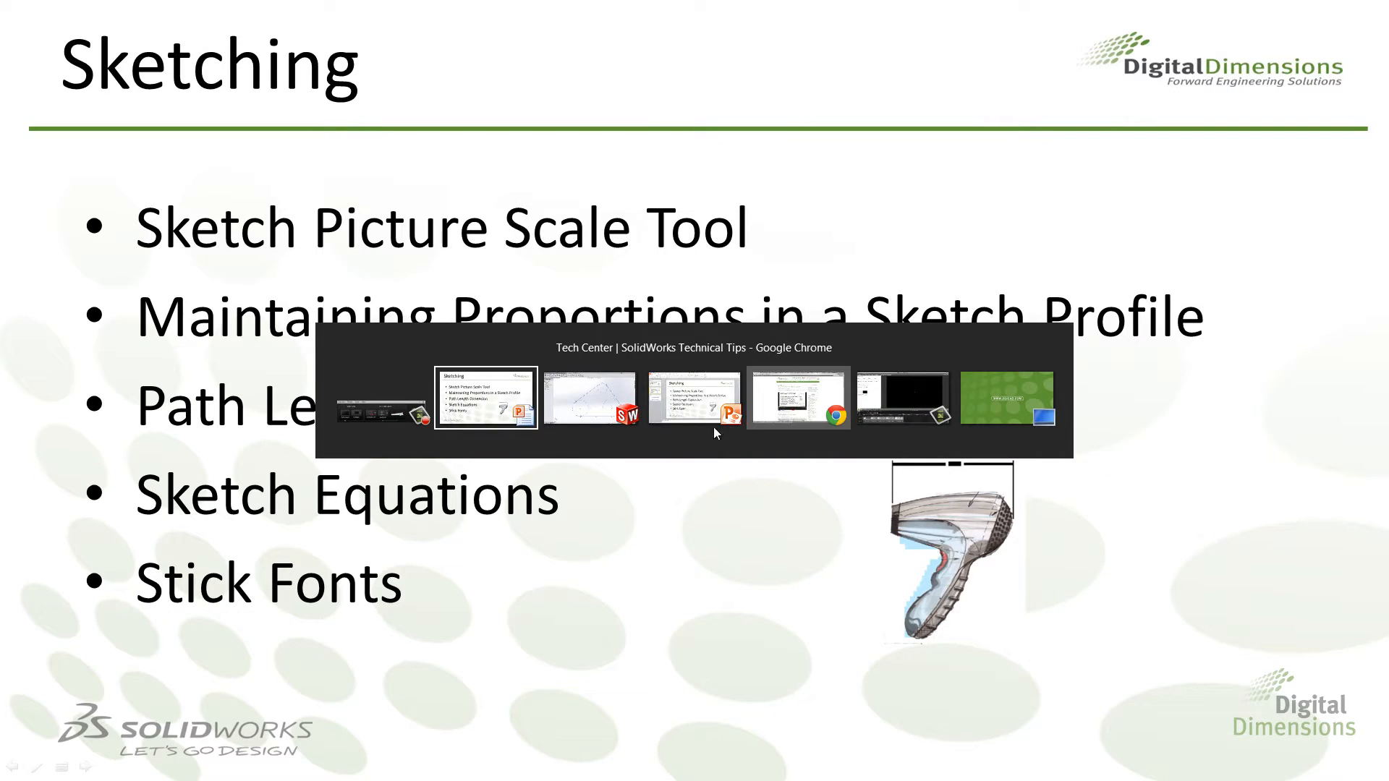
click(587, 403)
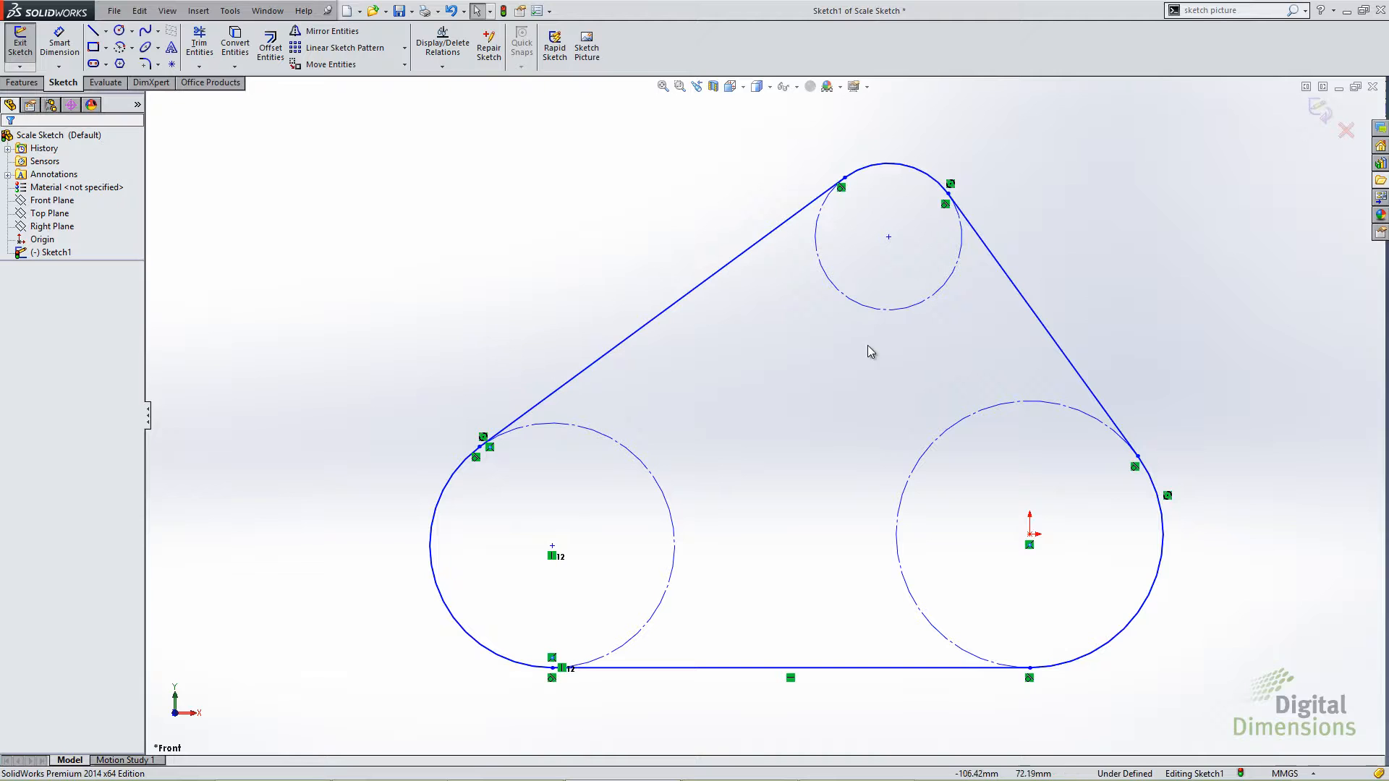
mouse_move(887, 243)
mouse_down()
mouse_move(910, 557)
mouse_move(879, 477)
mouse_move(1052, 528)
mouse_move(1035, 604)
mouse_up()
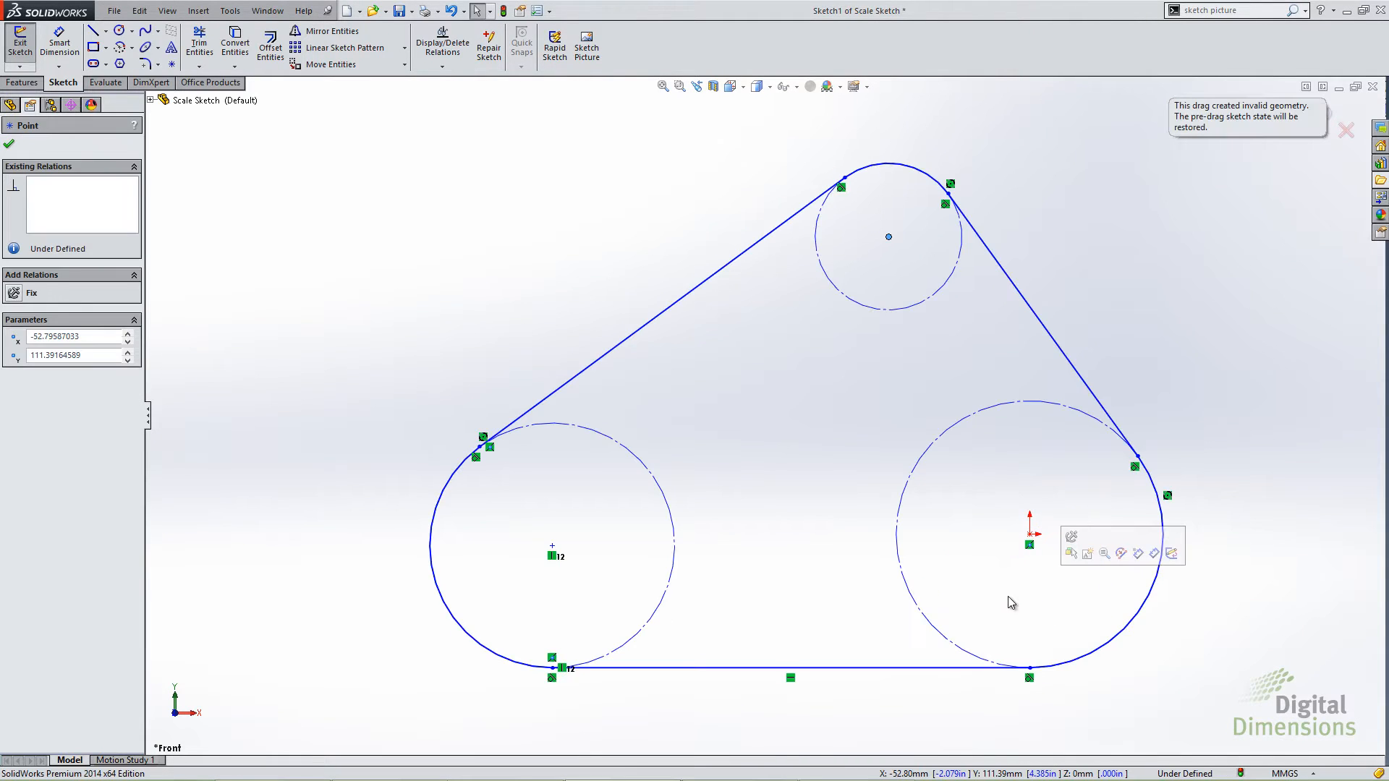
click(518, 236)
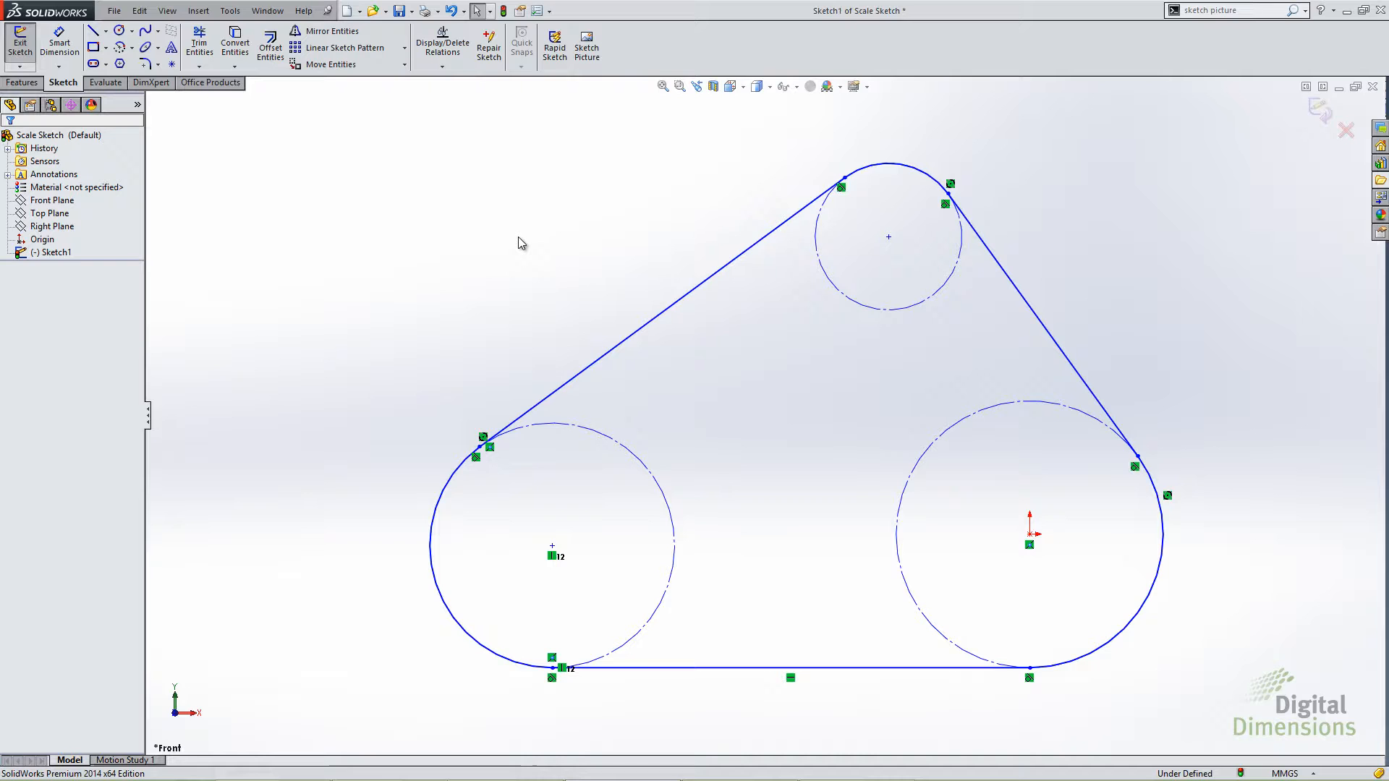
Step: Dimension the construction circle at the origin with a 30 mm diameter and place the dimension text just above that circle
click(60, 49)
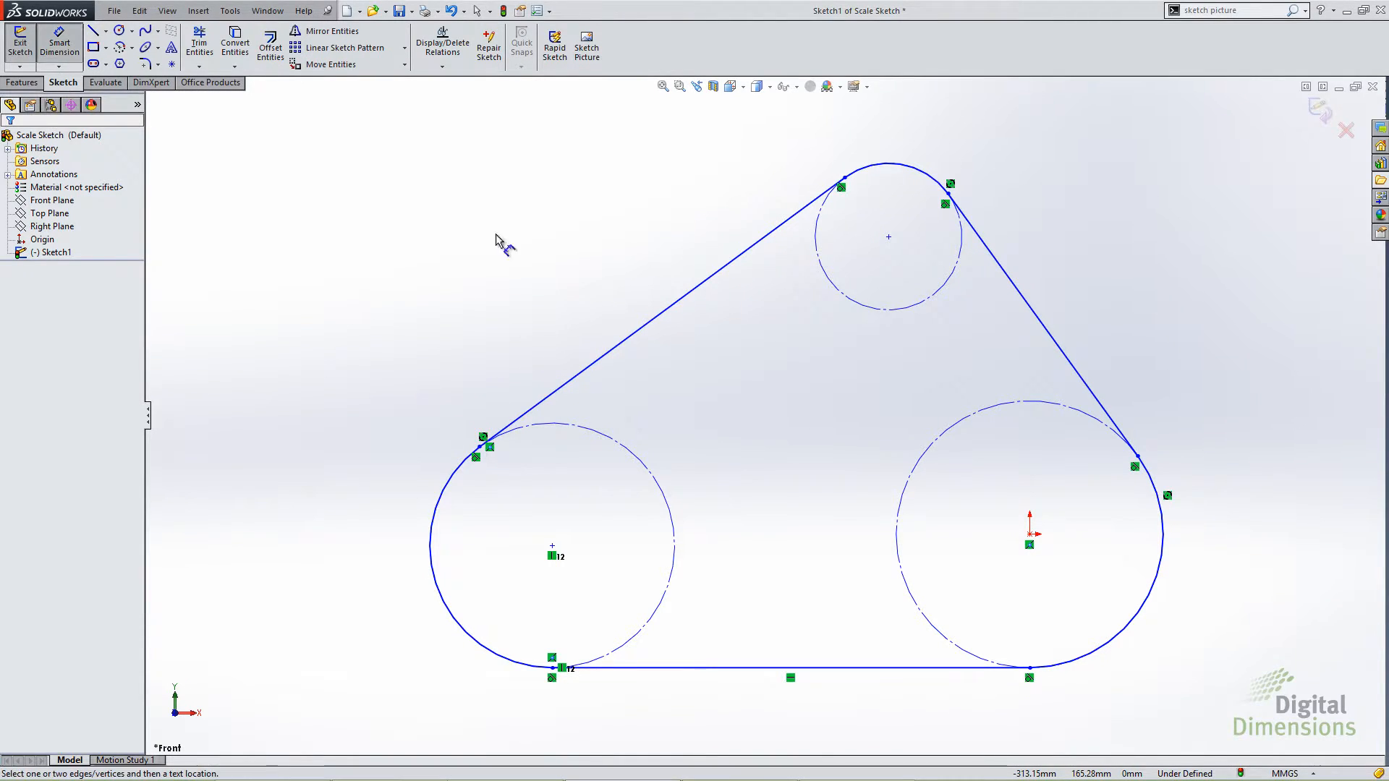
click(1013, 405)
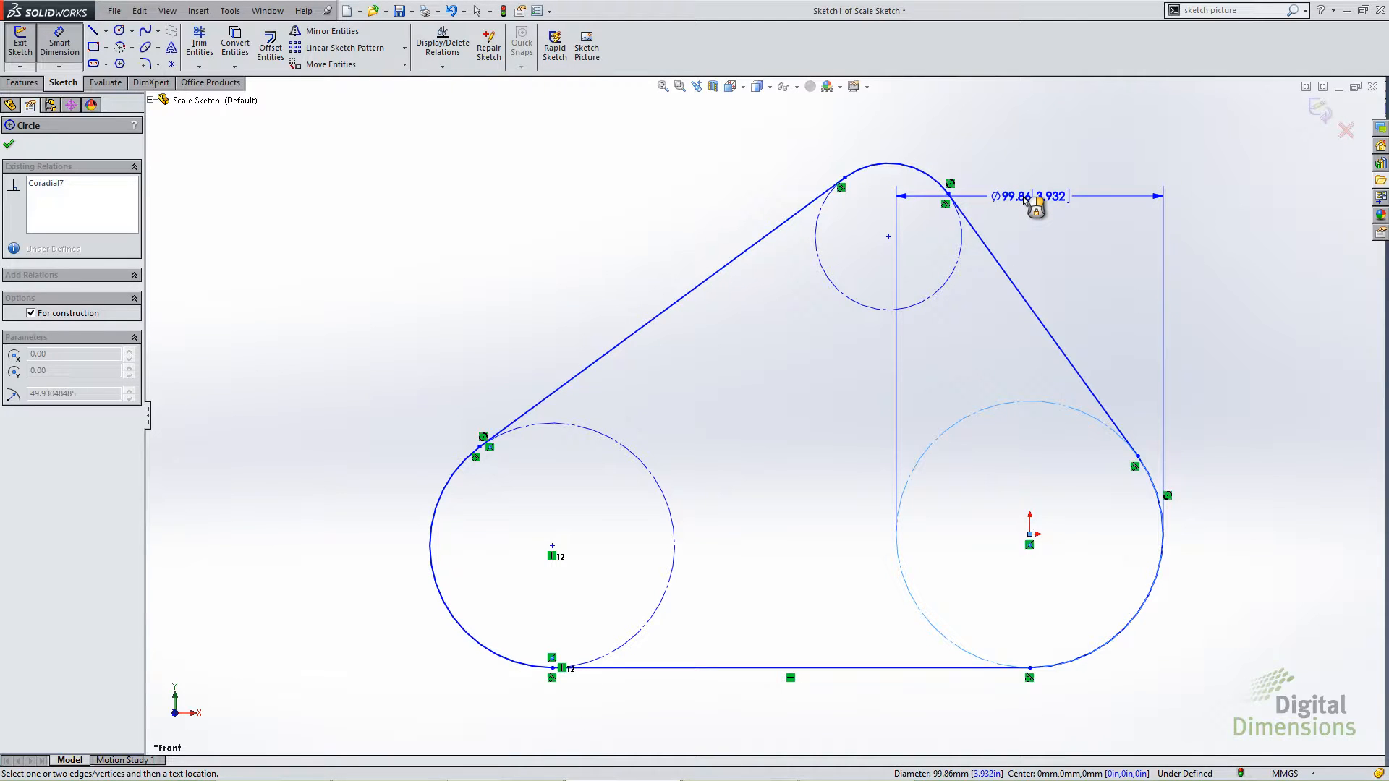
click(1033, 204)
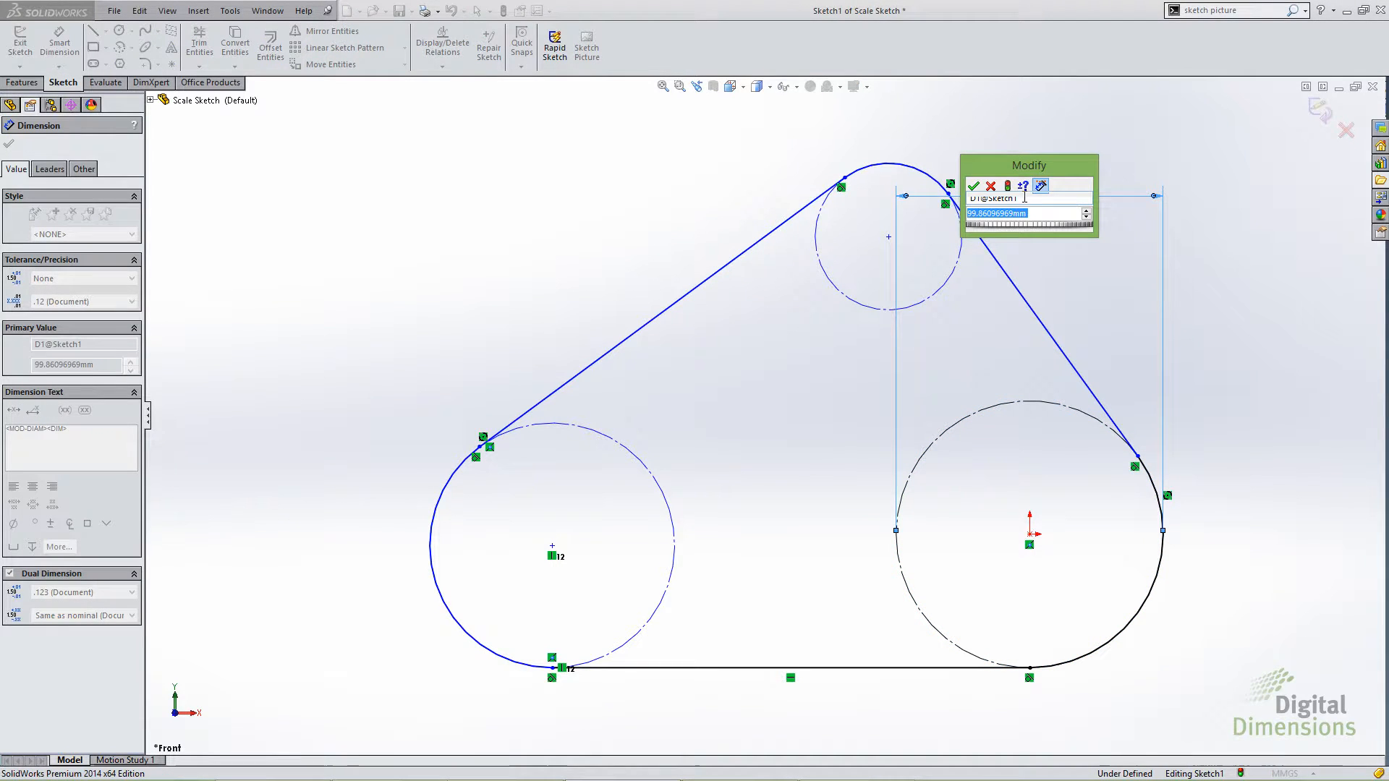
text(30)
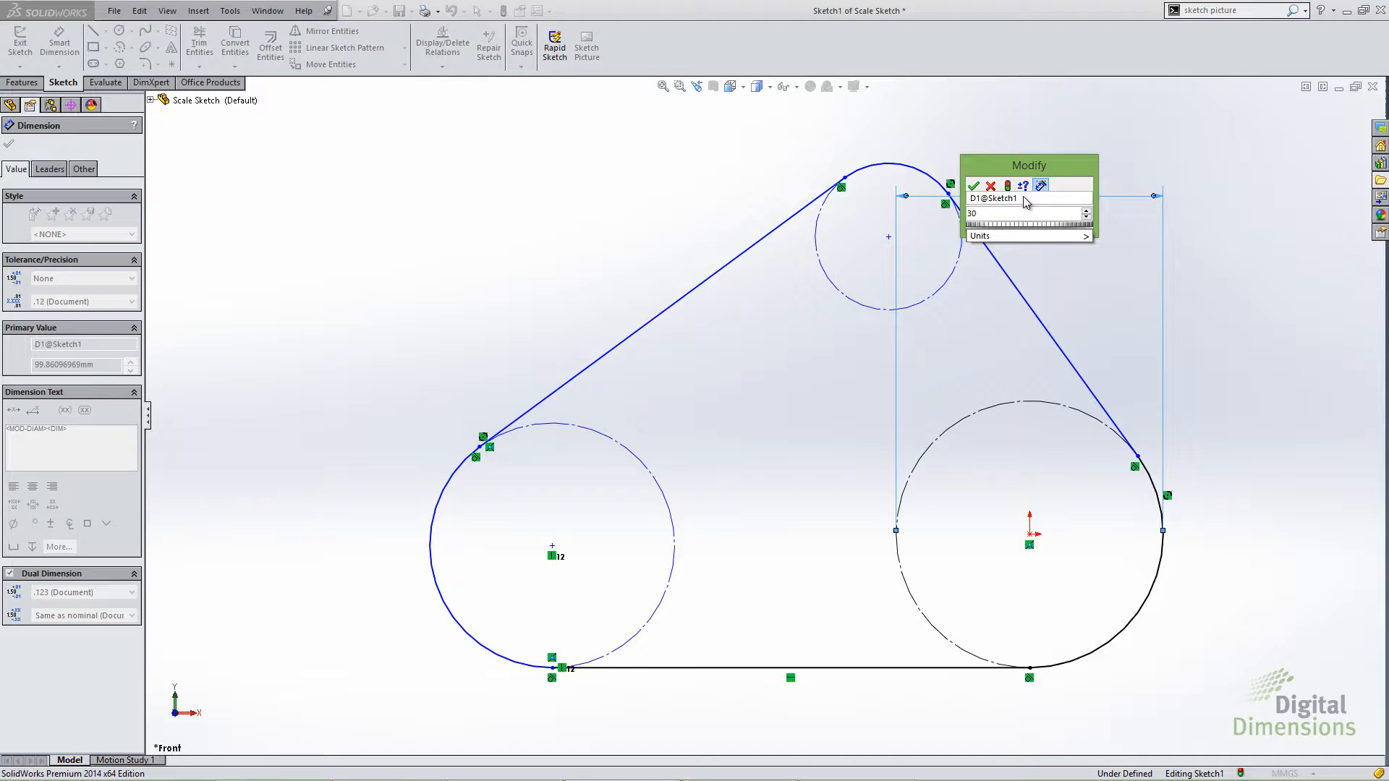
click(975, 187)
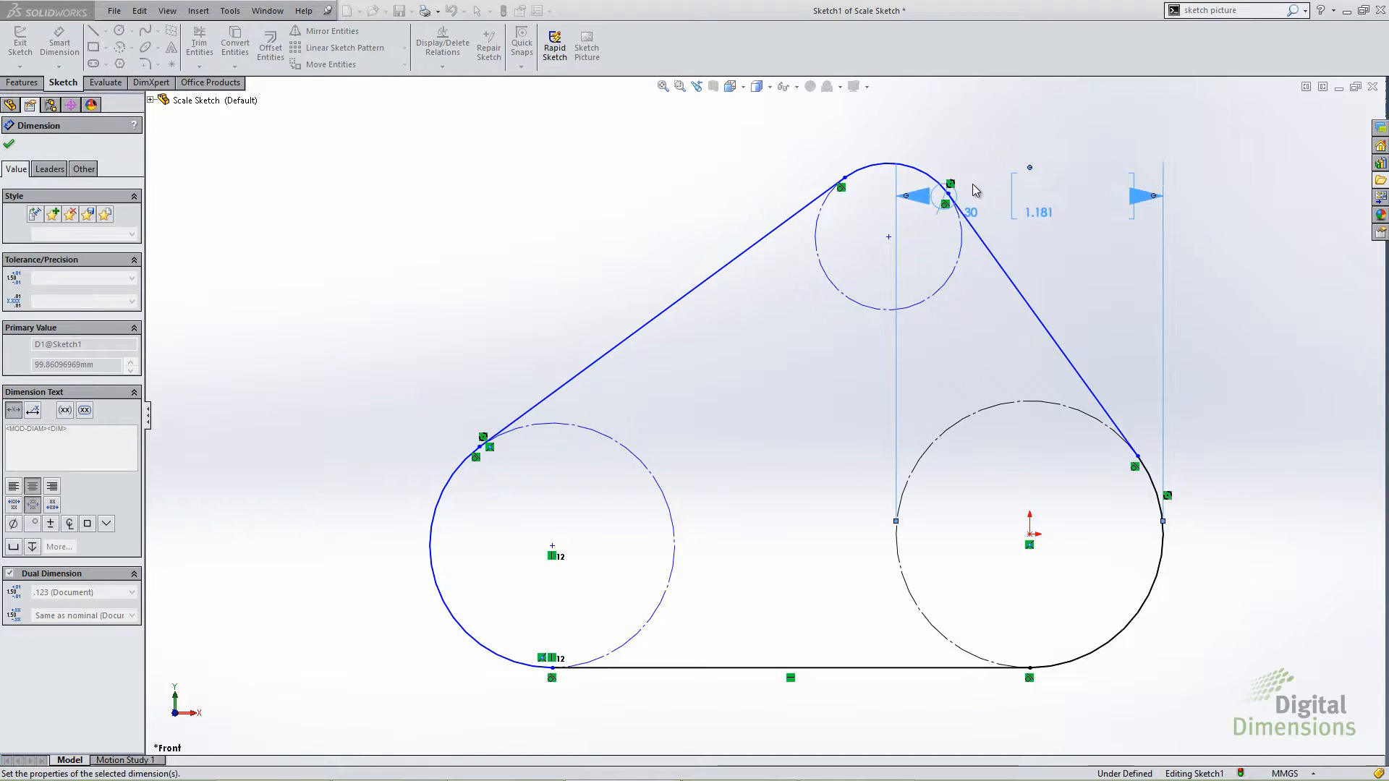
drag(1024, 197, 1042, 354)
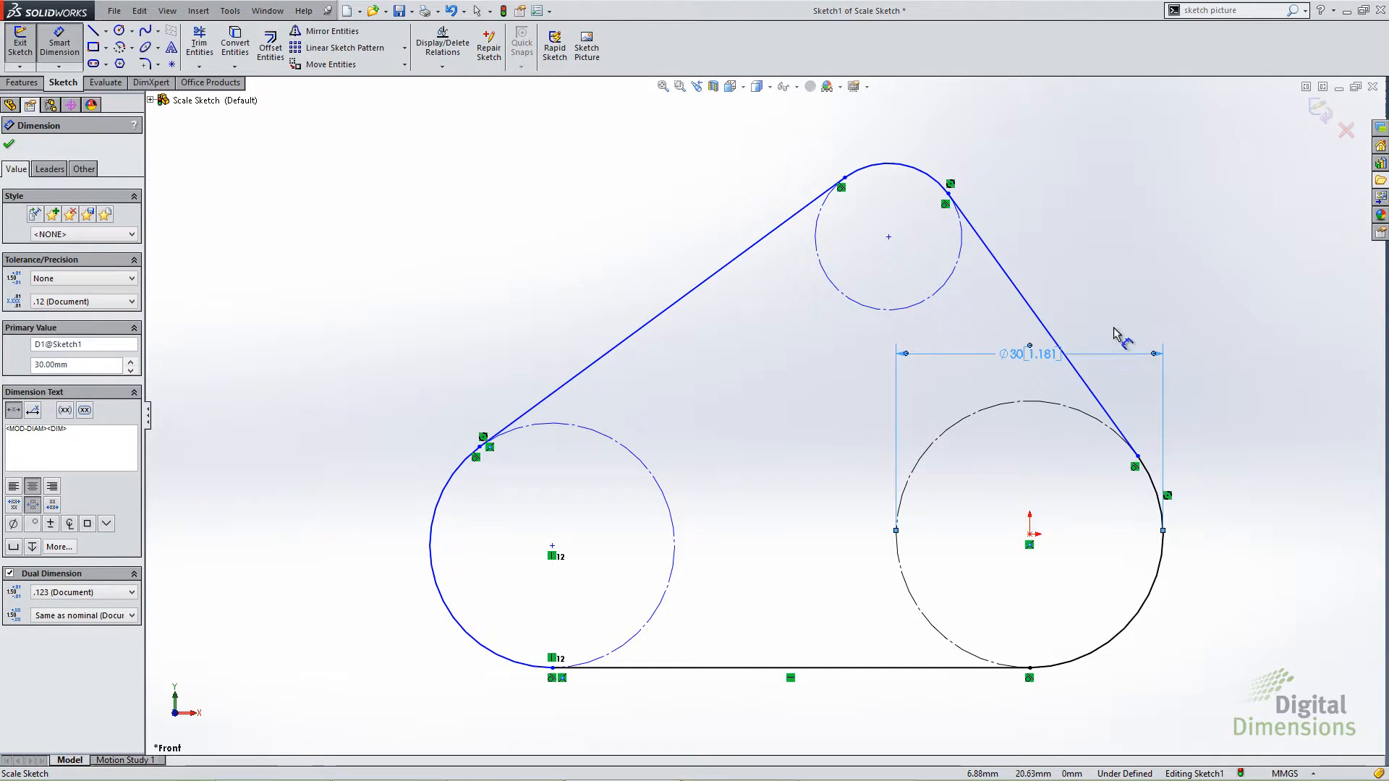
Step: Dimension the upper construction circle with a 15 mm diameter, placing the text below and to its left
click(859, 307)
click(782, 383)
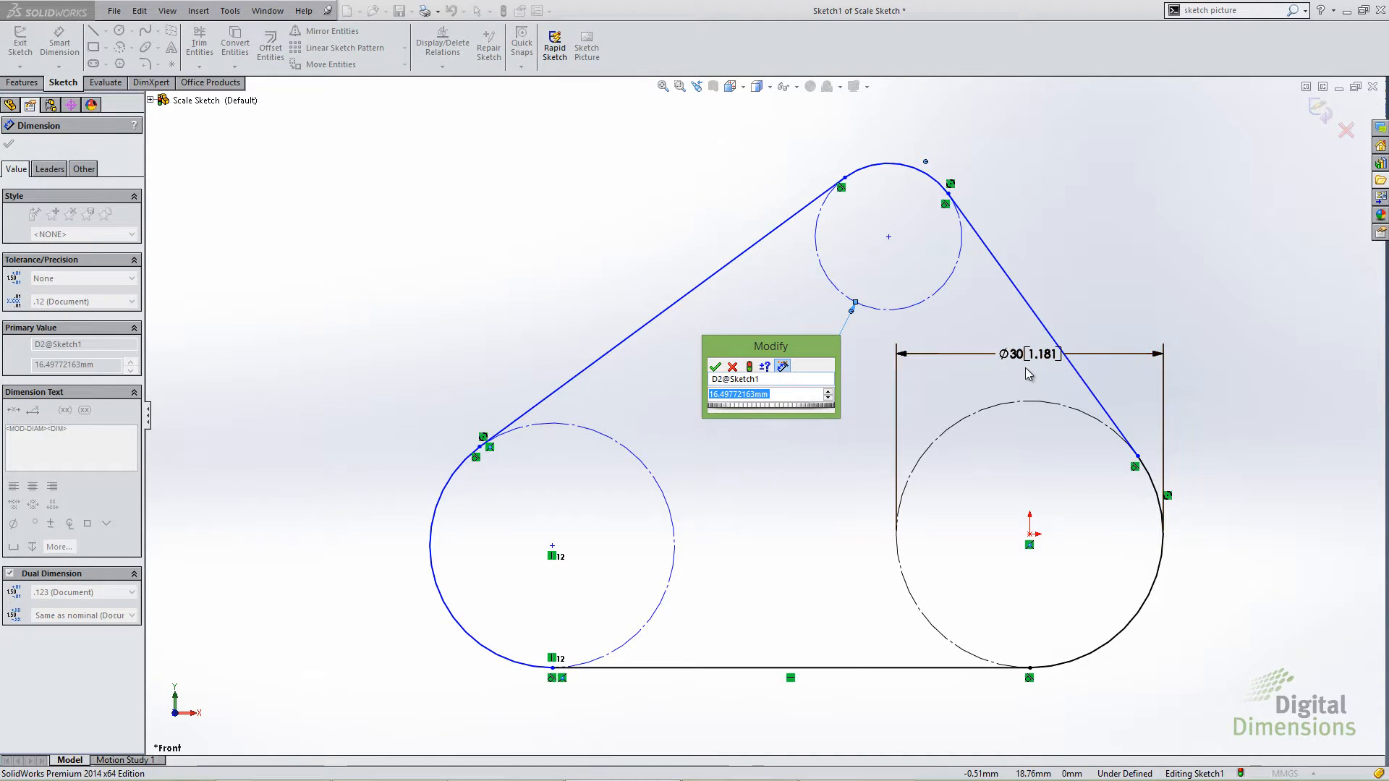
text(15)
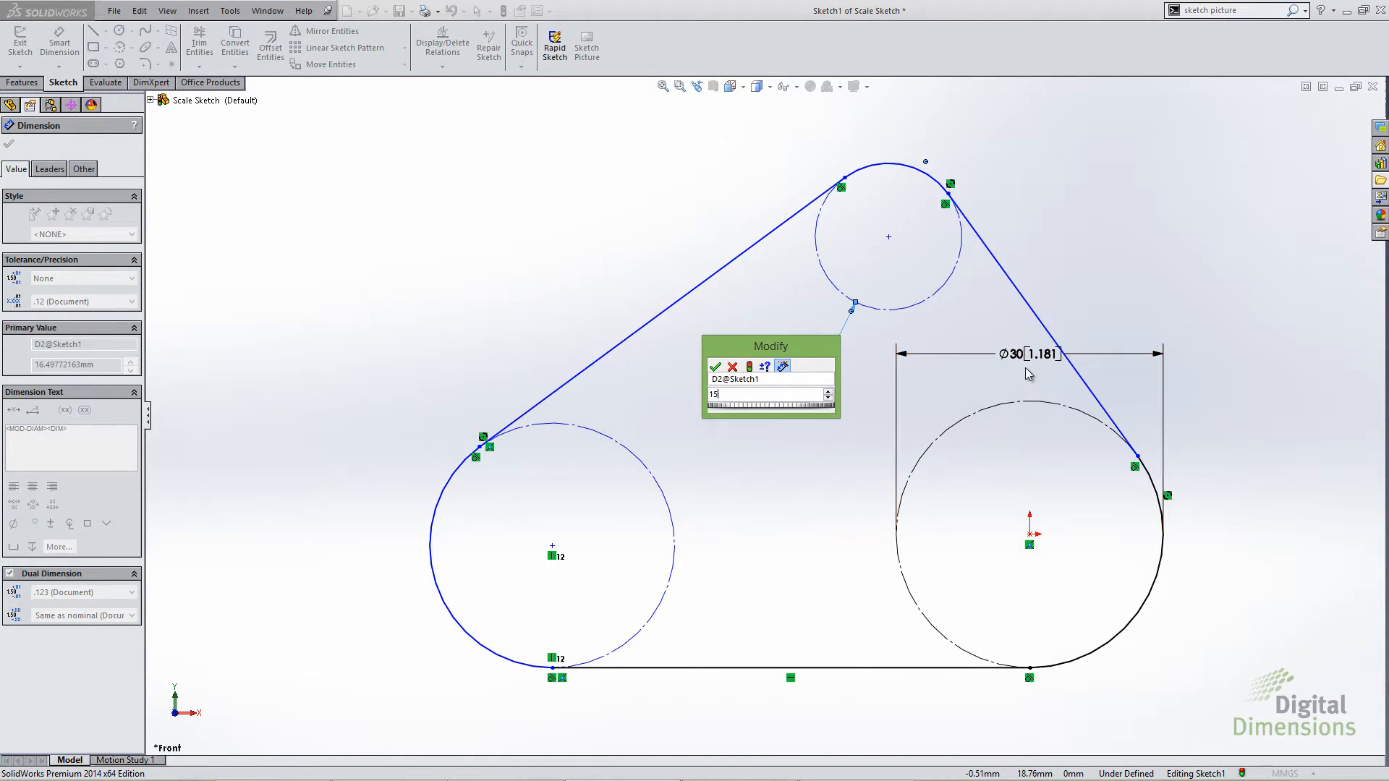
key(Return)
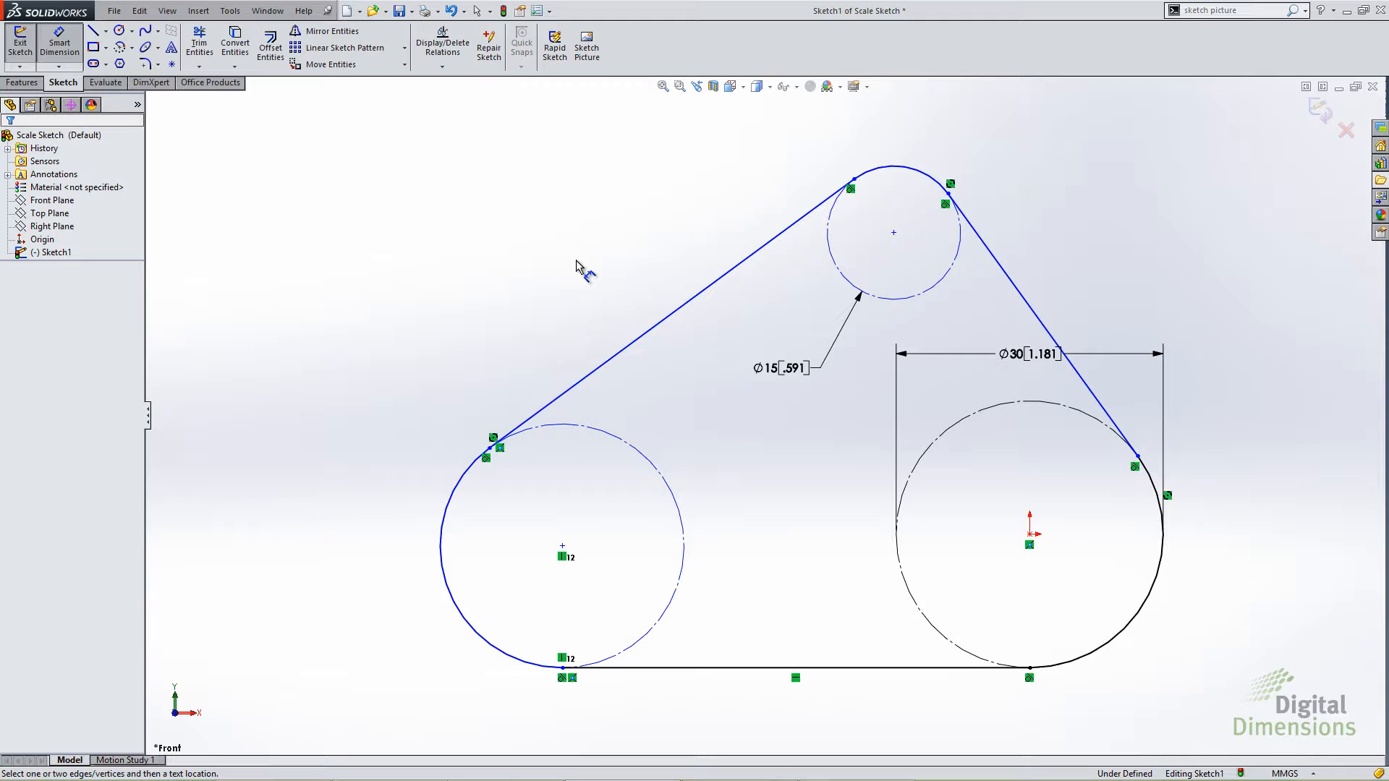
Step: Check the Sketching slide in the presentation and return to the Scale Sketch in SOLIDWORKS
key(alt+Tab)
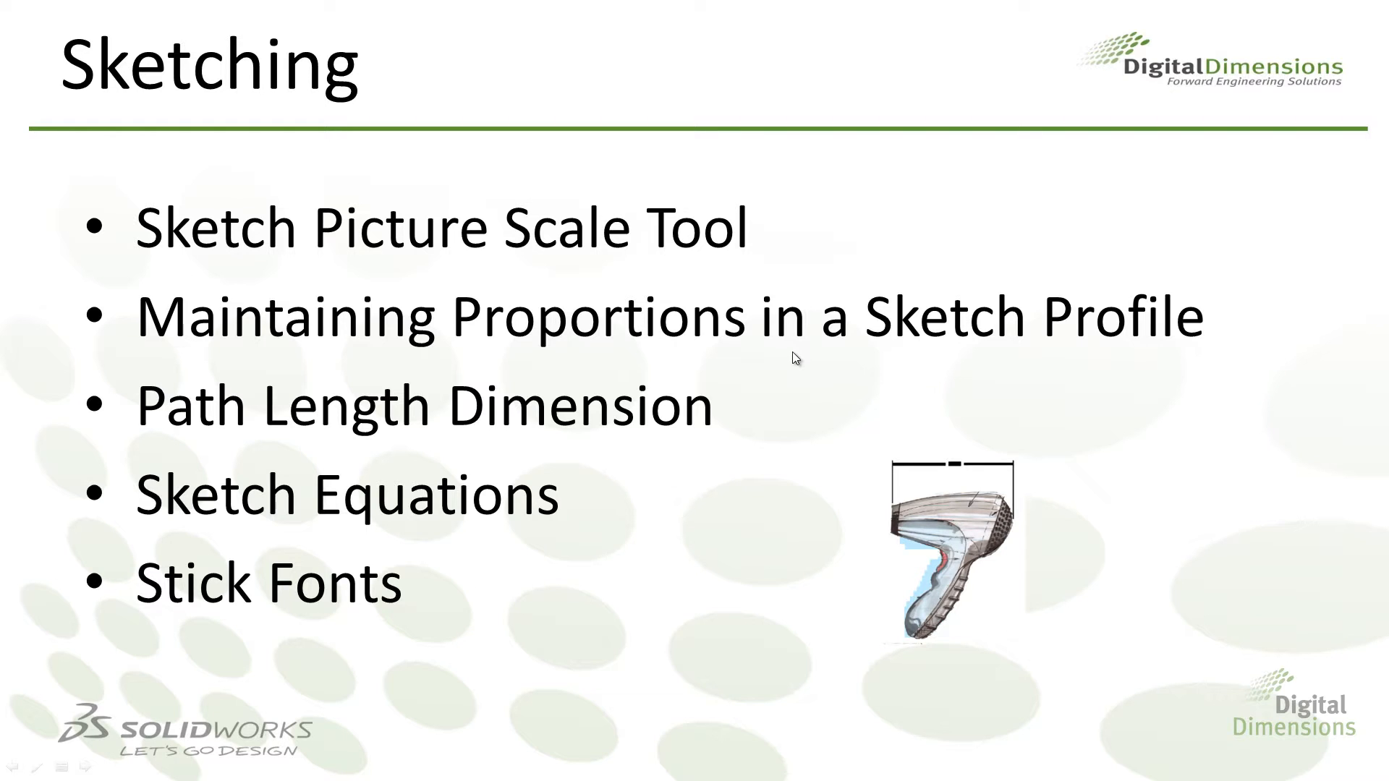
key(alt+Tab)
click(540, 352)
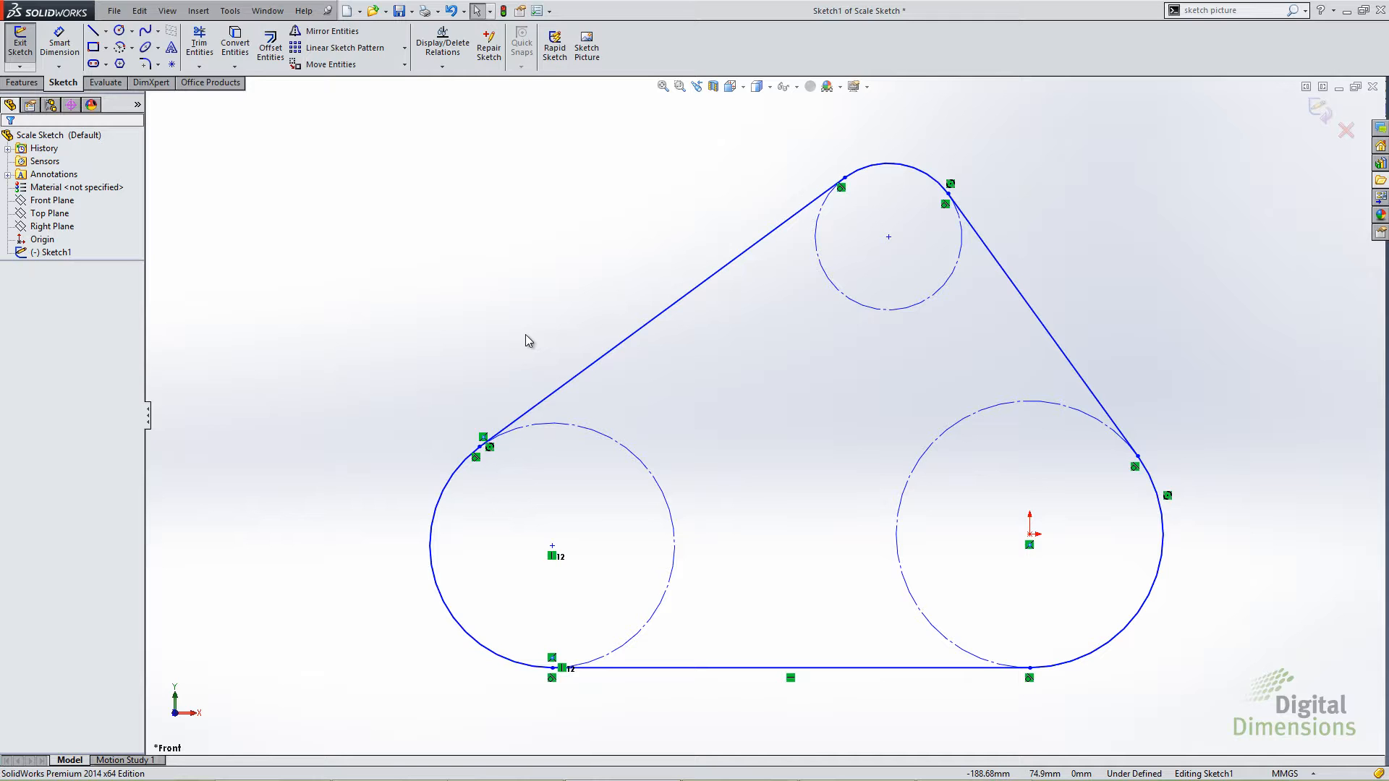
Step: Create a path length dimension over the closed profile by selecting its three outer lines and three outer arcs
click(59, 67)
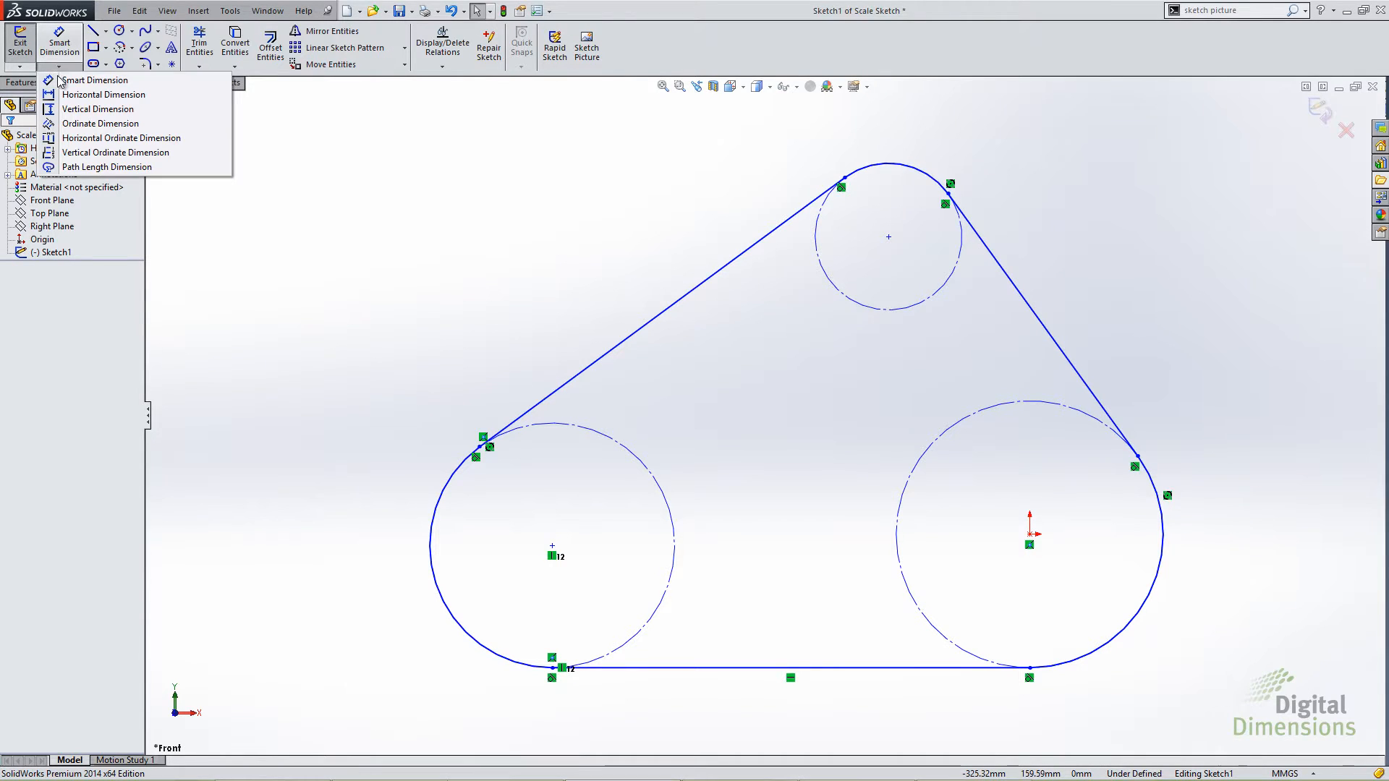
click(129, 170)
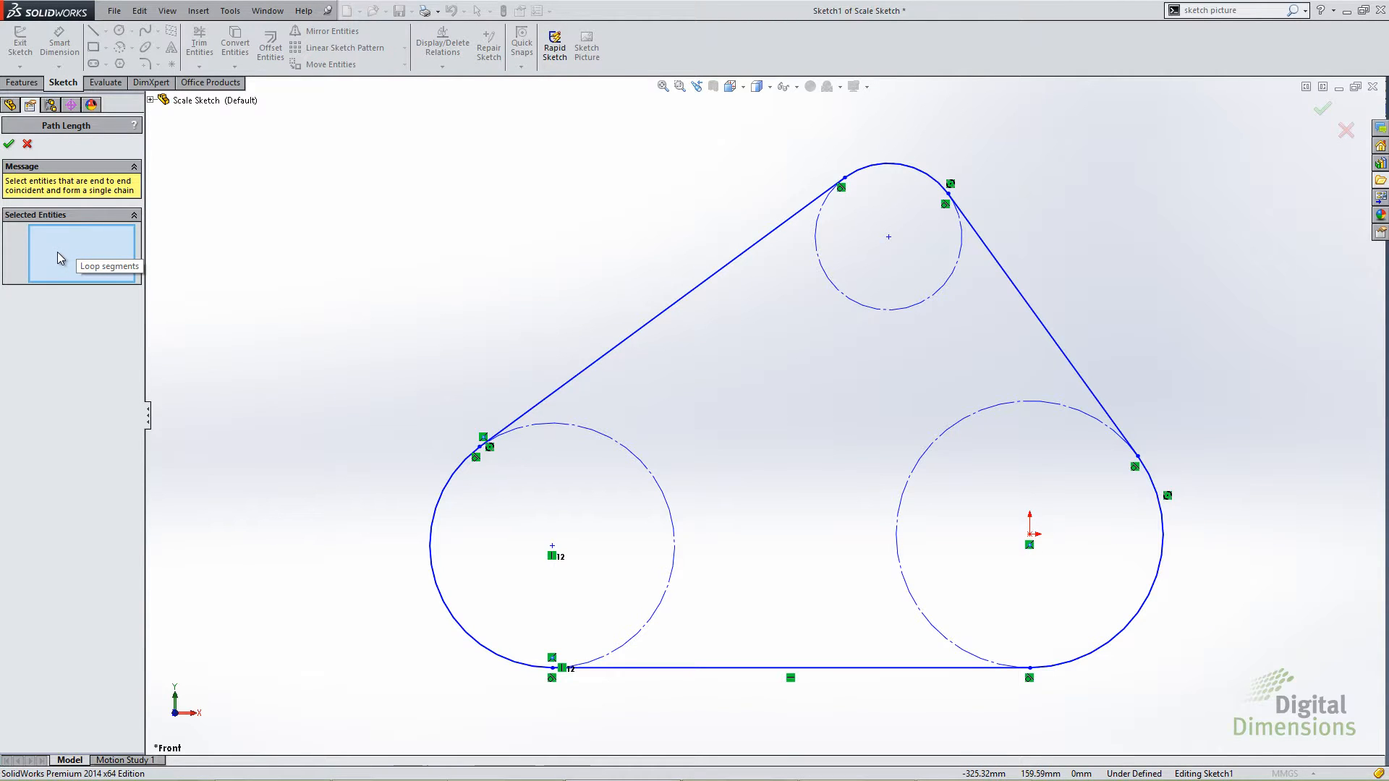
click(680, 310)
click(900, 166)
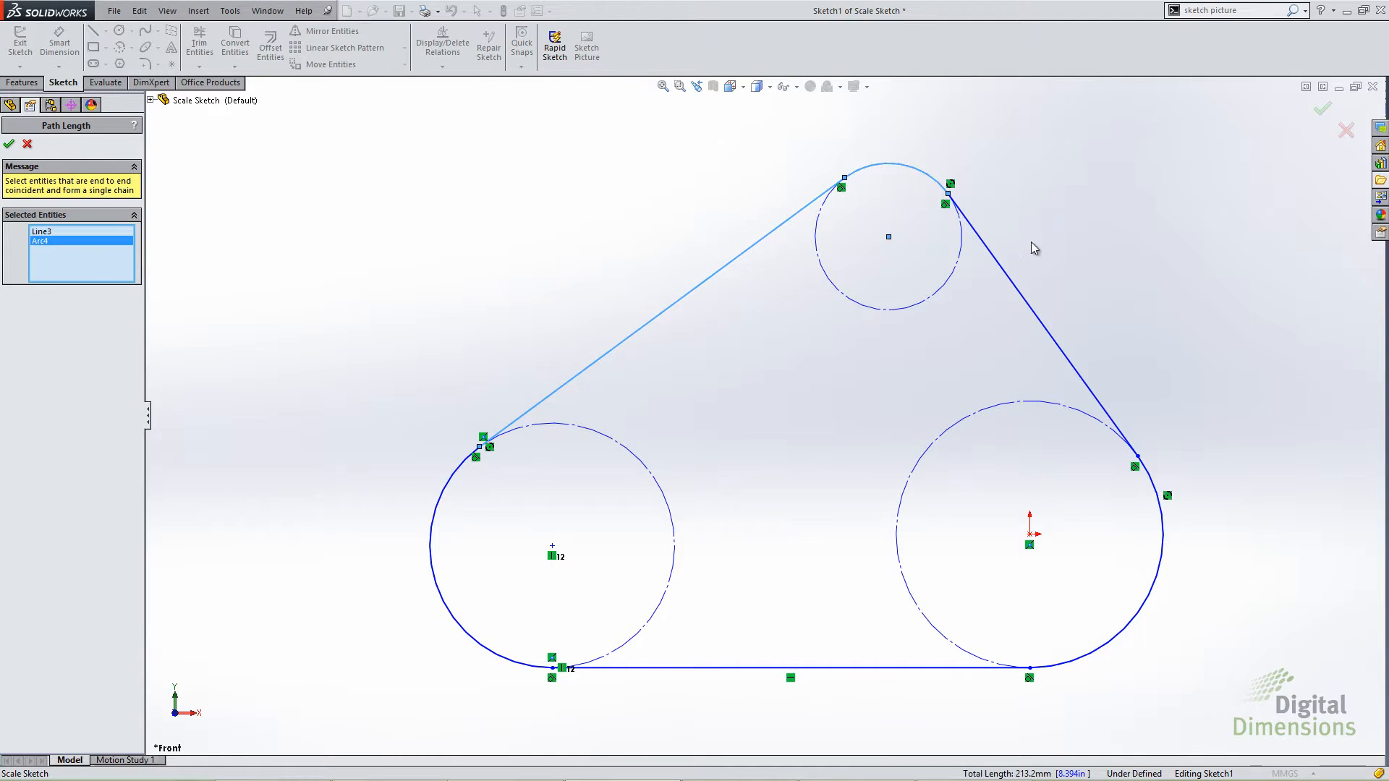
click(999, 264)
click(1163, 551)
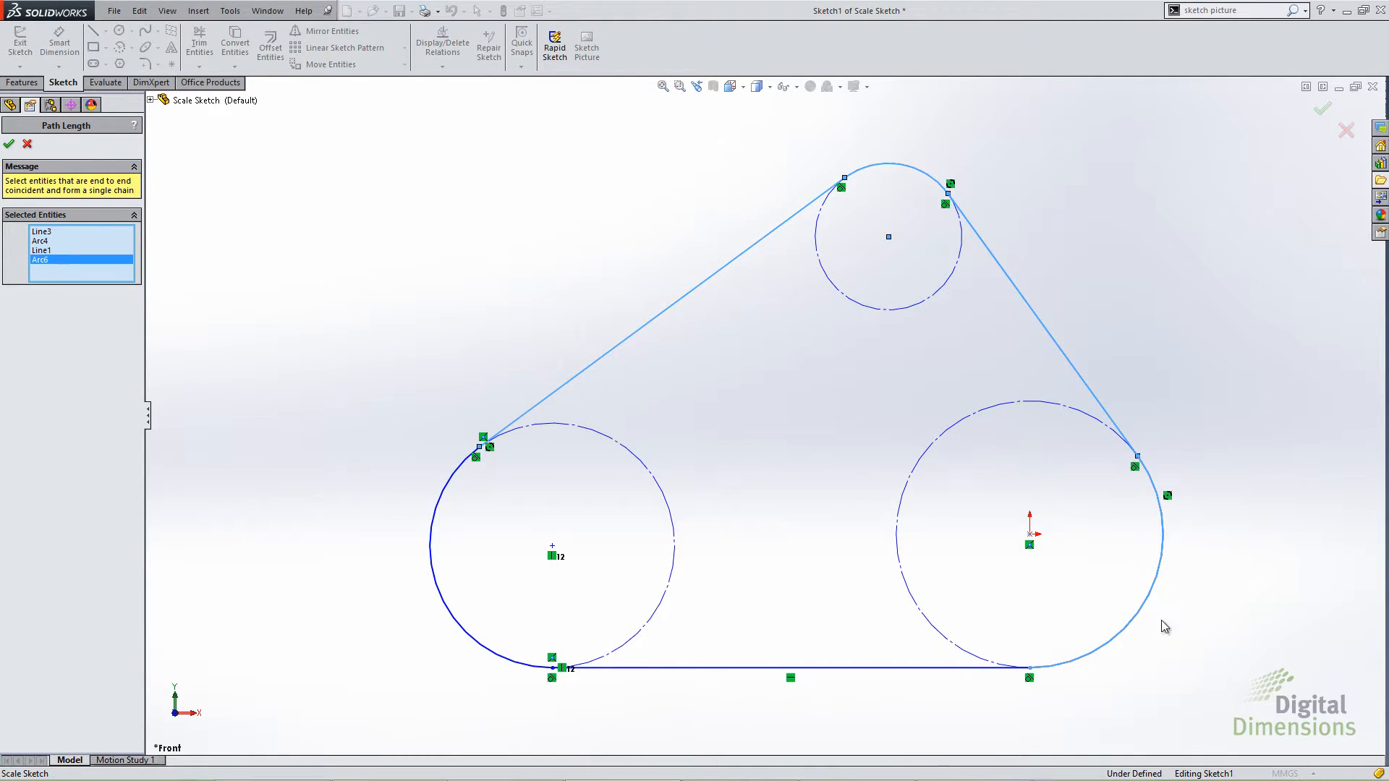
click(868, 668)
click(518, 663)
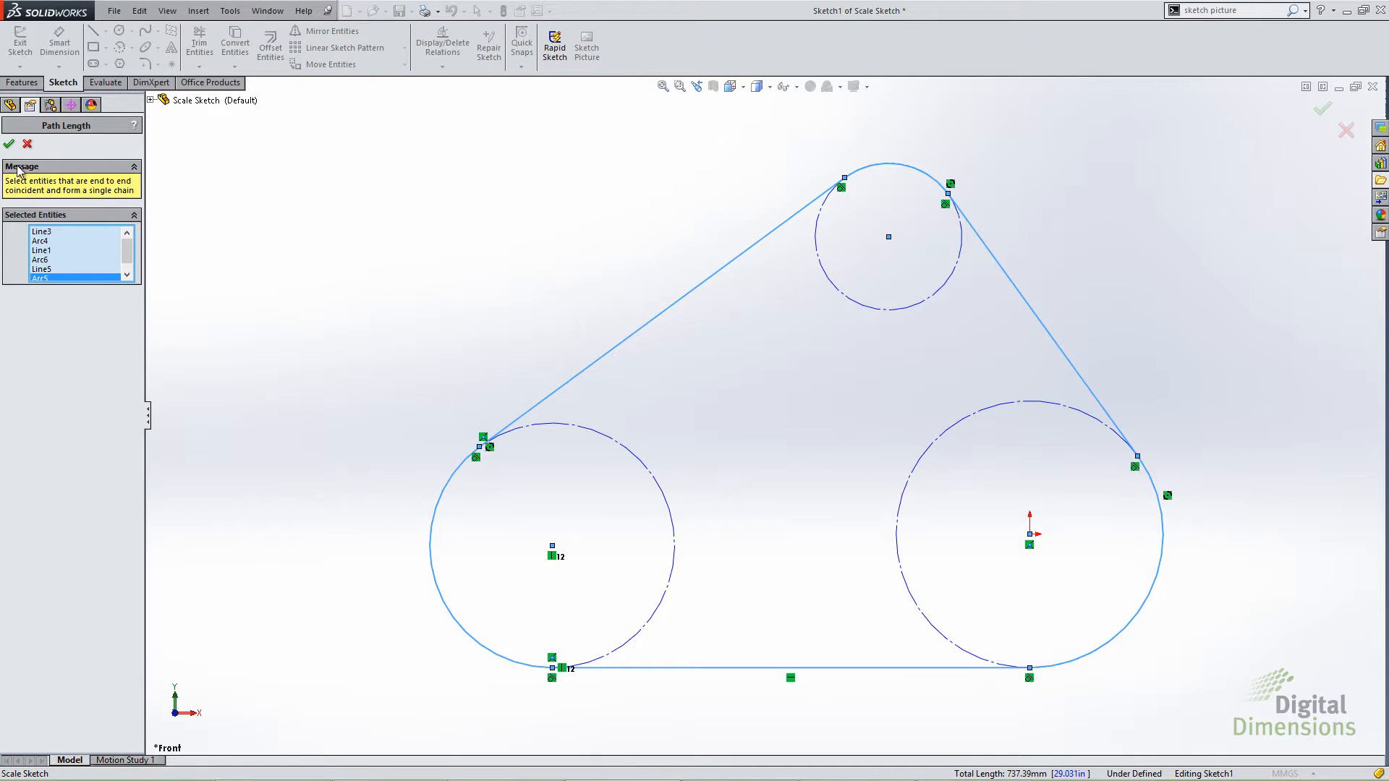
click(8, 144)
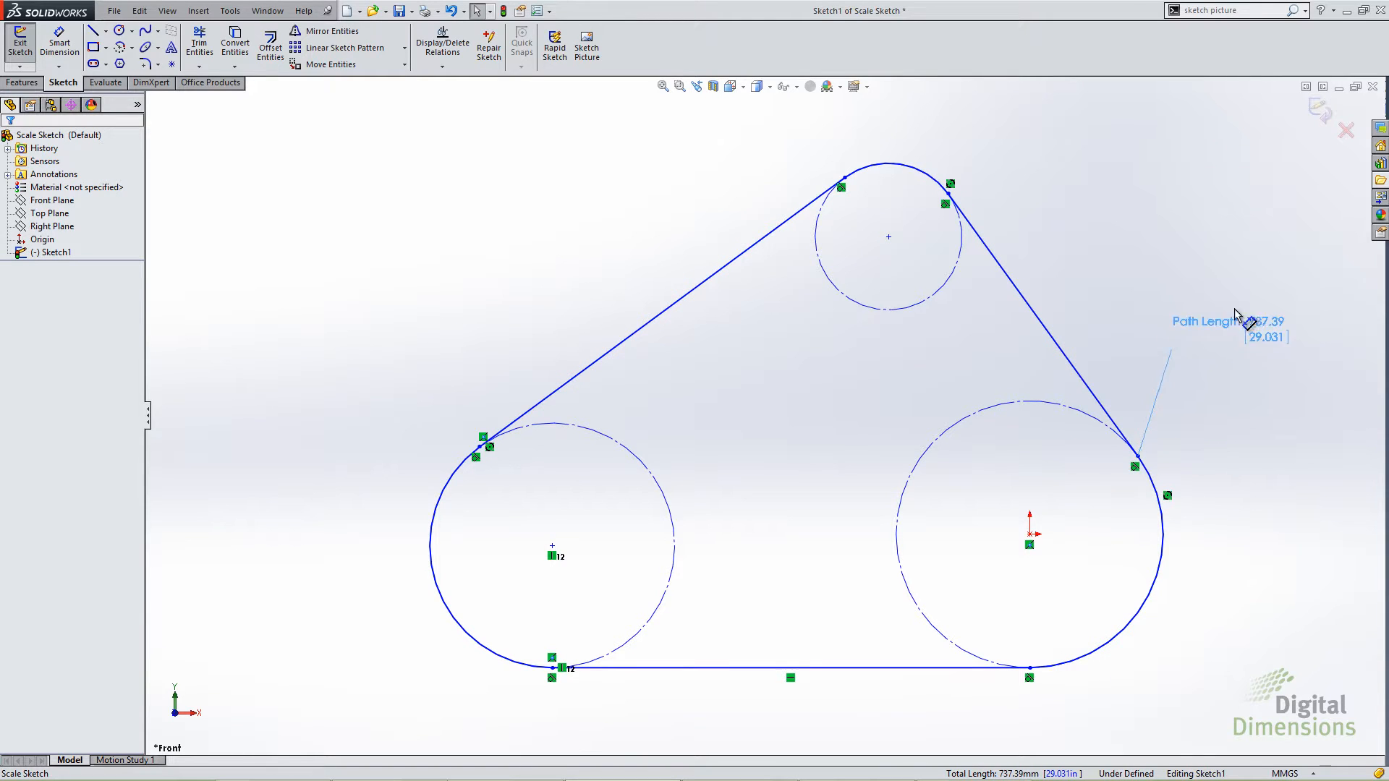
Step: Replace the path length dimension with one created from only the profile's upper-left line, placing its text above and left of the profile
click(1206, 254)
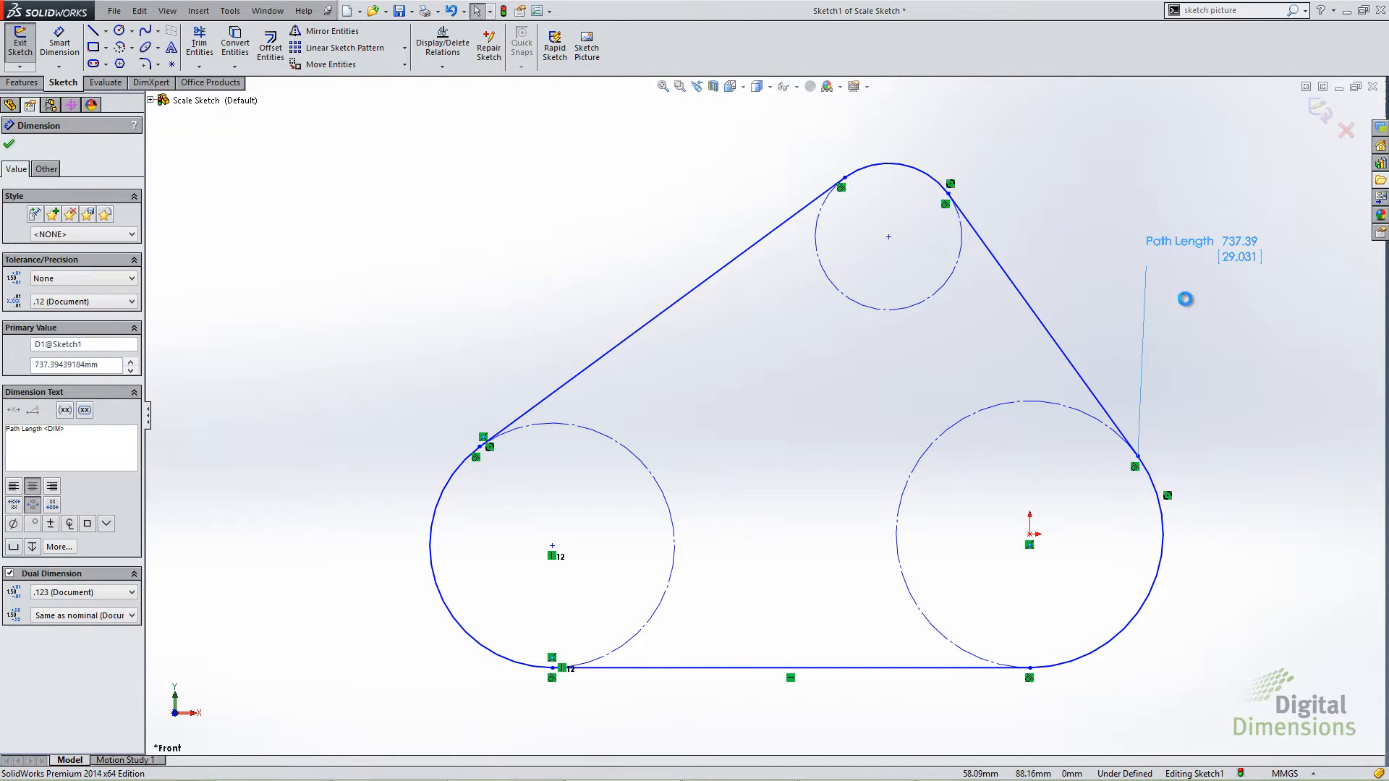
key(Delete)
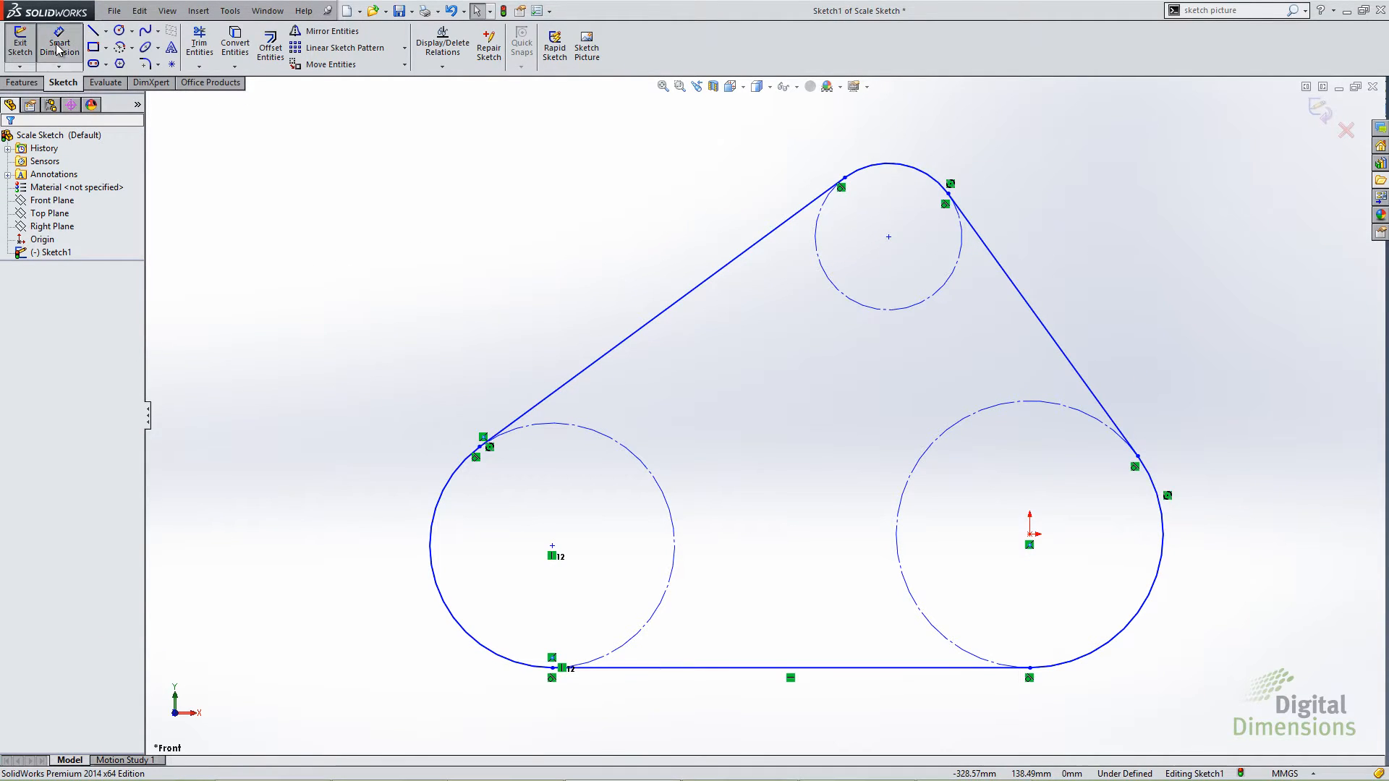
click(59, 66)
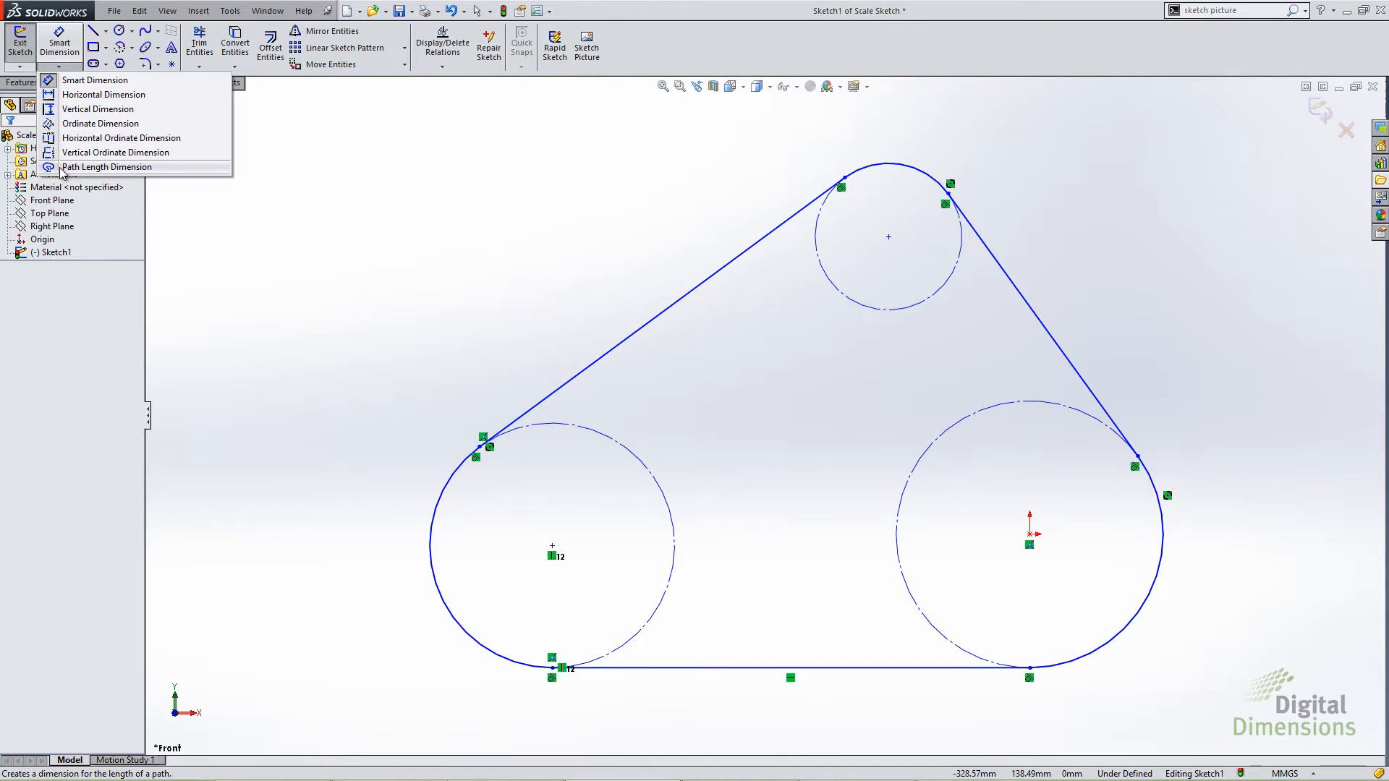
click(73, 166)
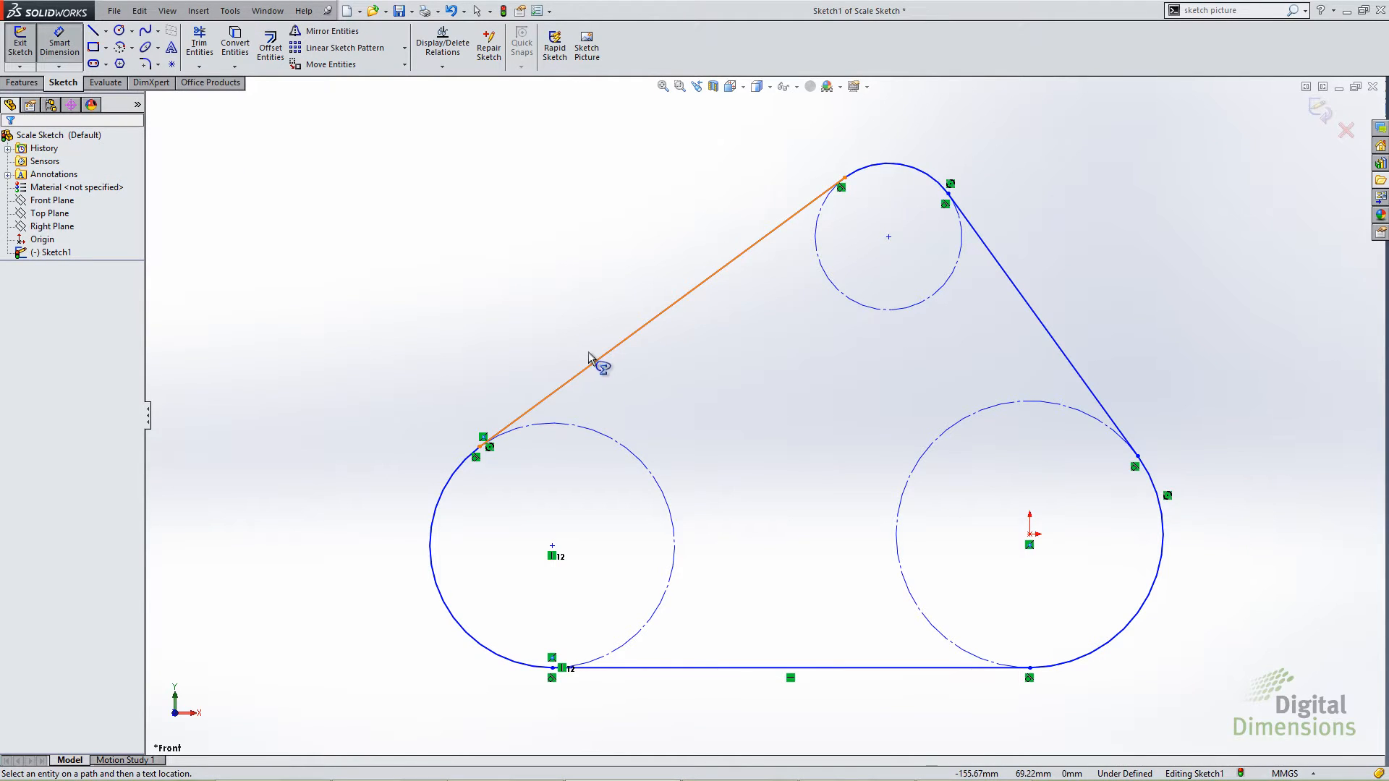
click(723, 265)
click(439, 209)
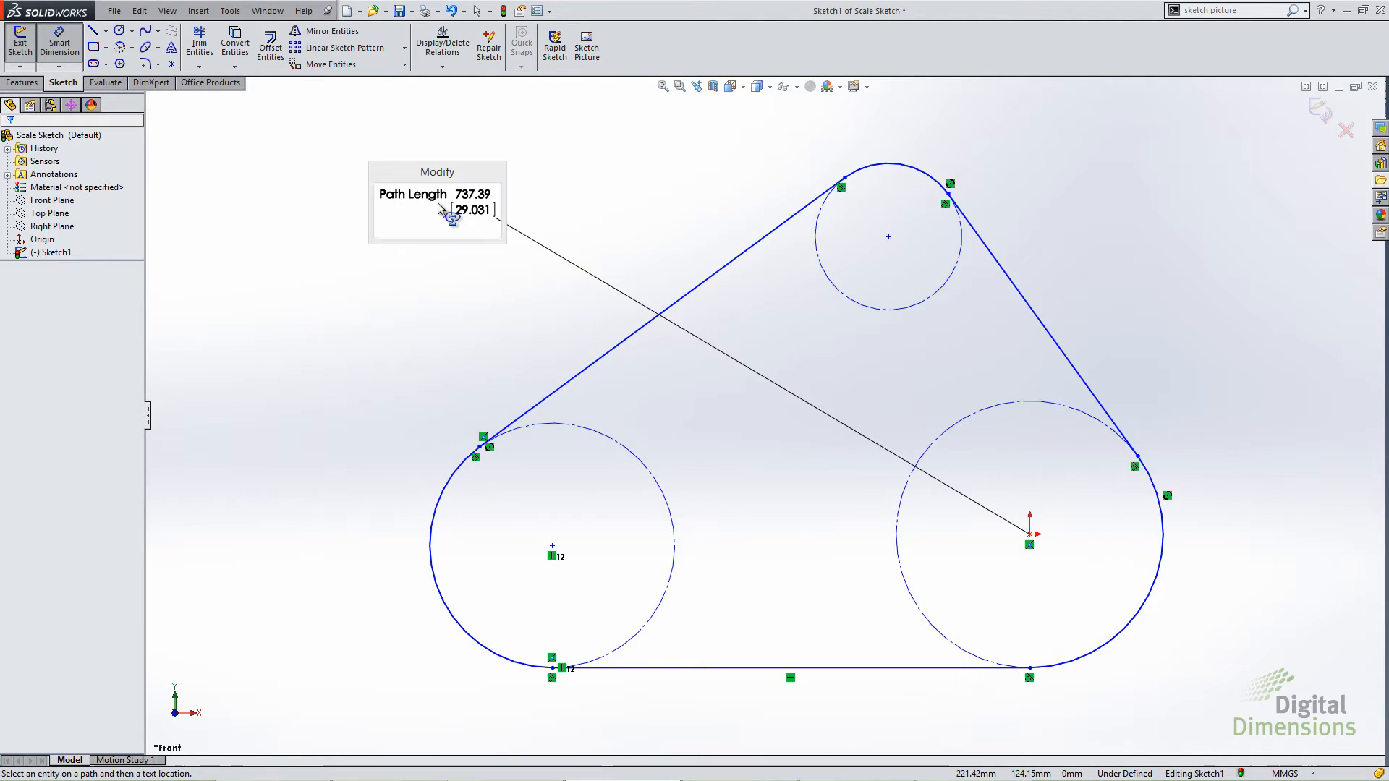
click(381, 189)
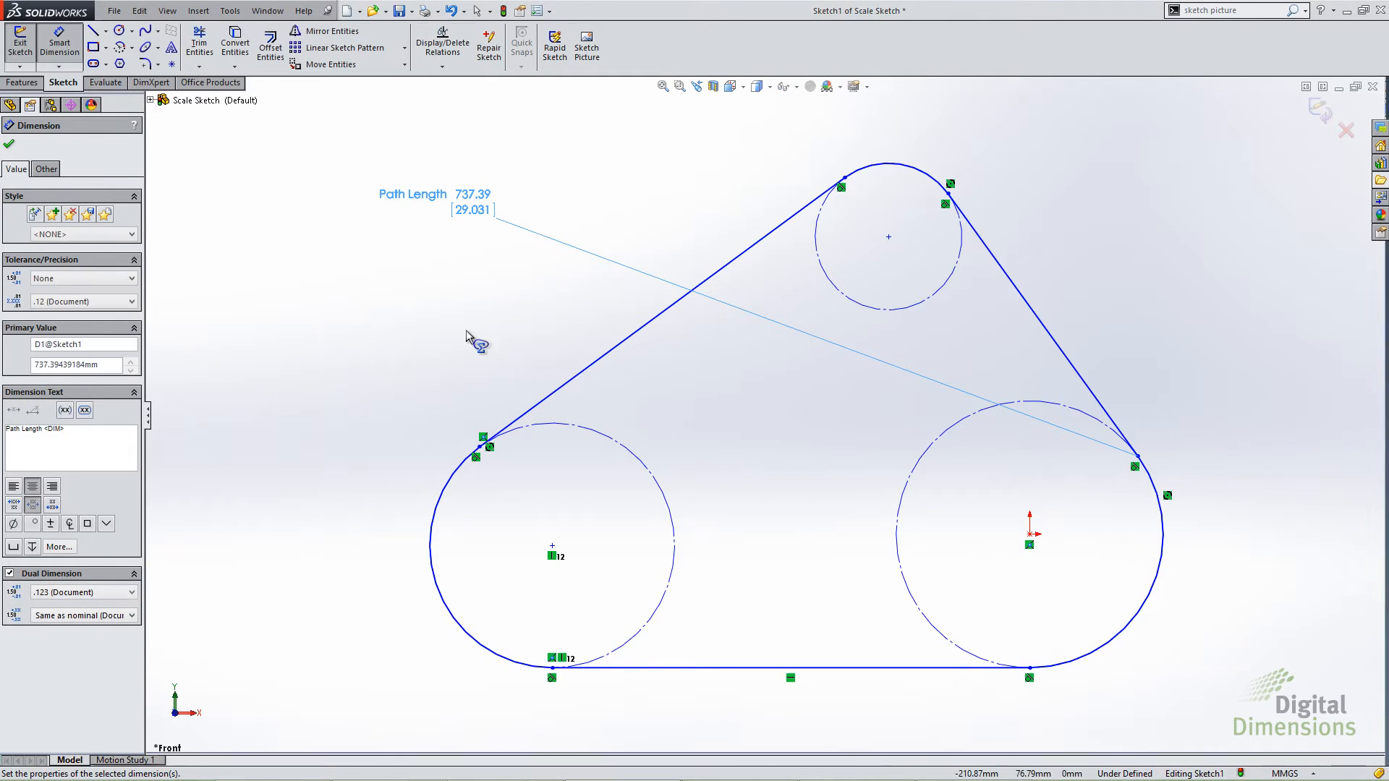
Step: Review the profile path's properties and make its path length dimension Driven
key(Escape)
click(555, 391)
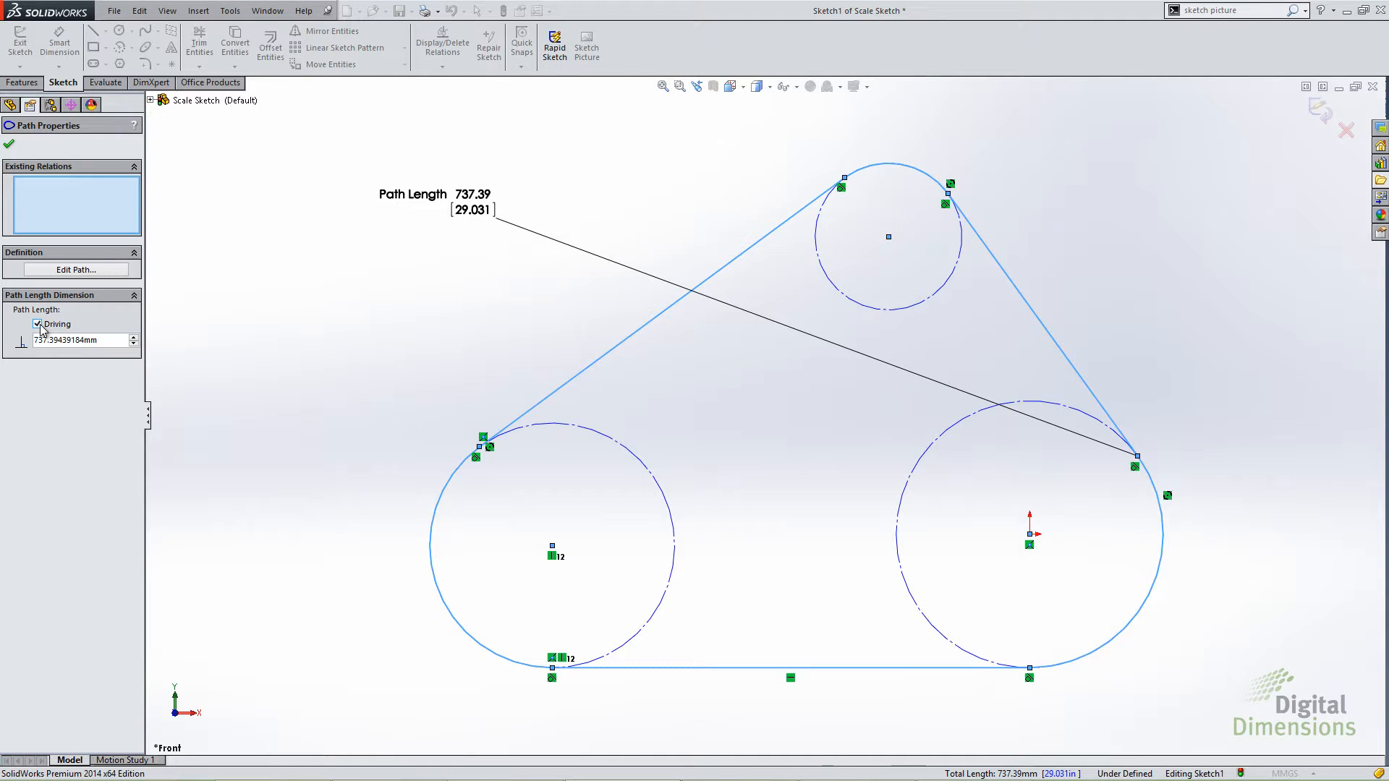
click(10, 148)
click(474, 207)
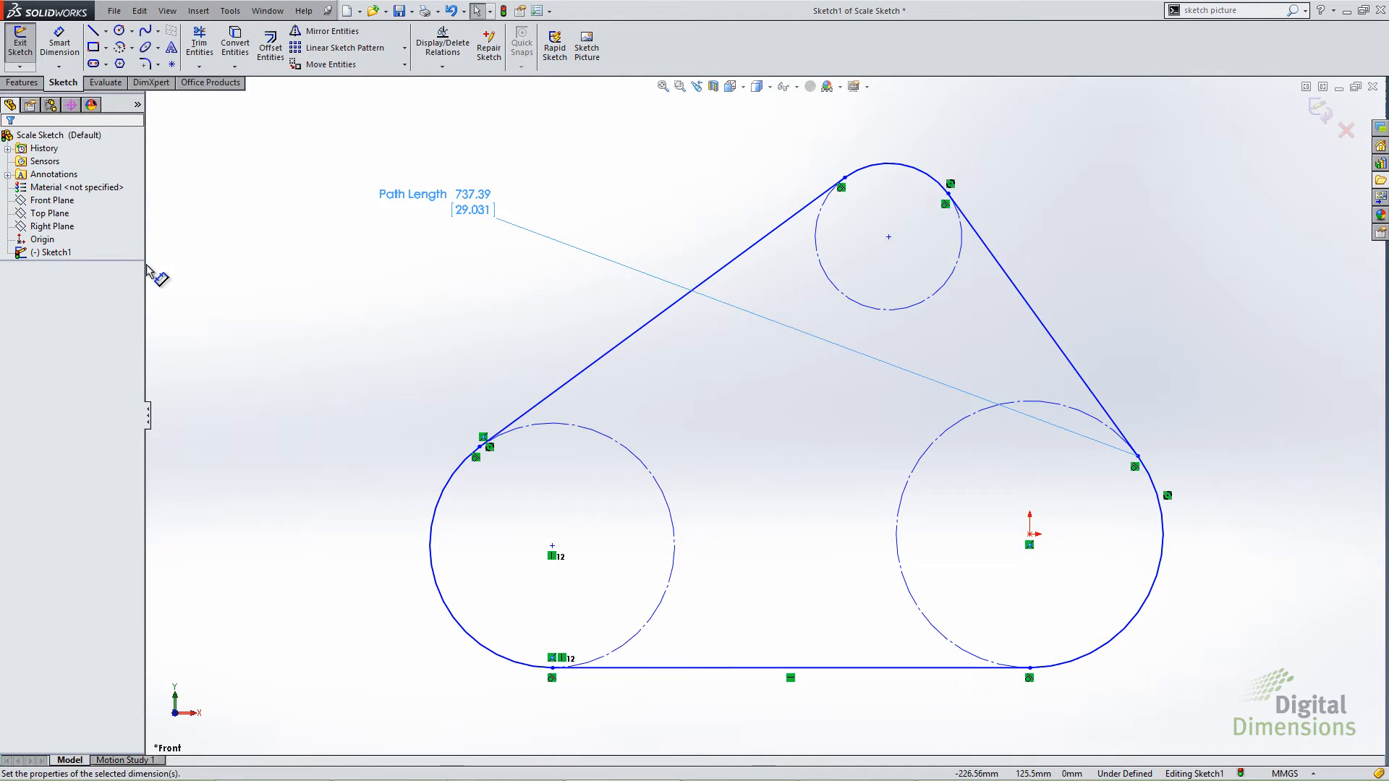
click(46, 169)
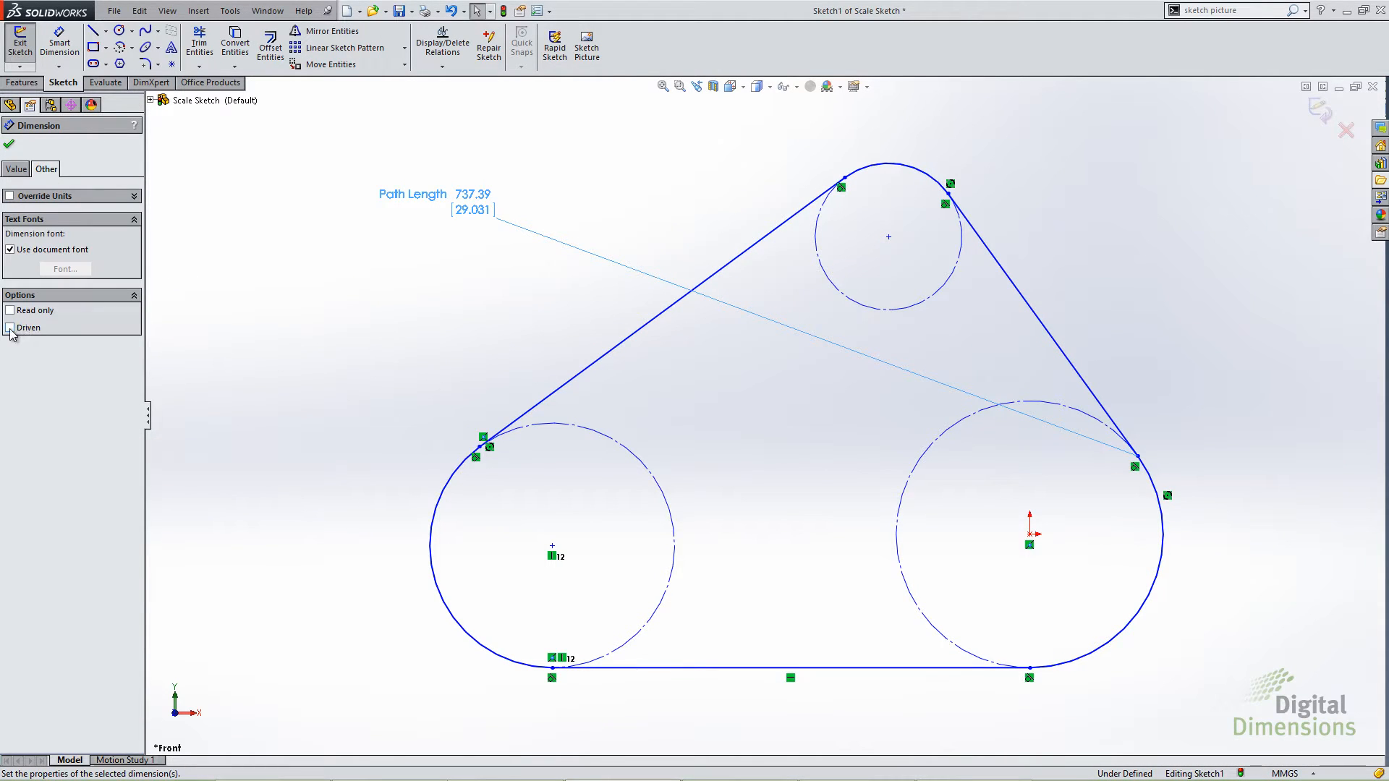
click(9, 145)
Step: Move the lower-left circle's centre farther left, to about X -219 mm, Y -4.4 mm, to stretch the profile
scroll(480, 386, up, 3)
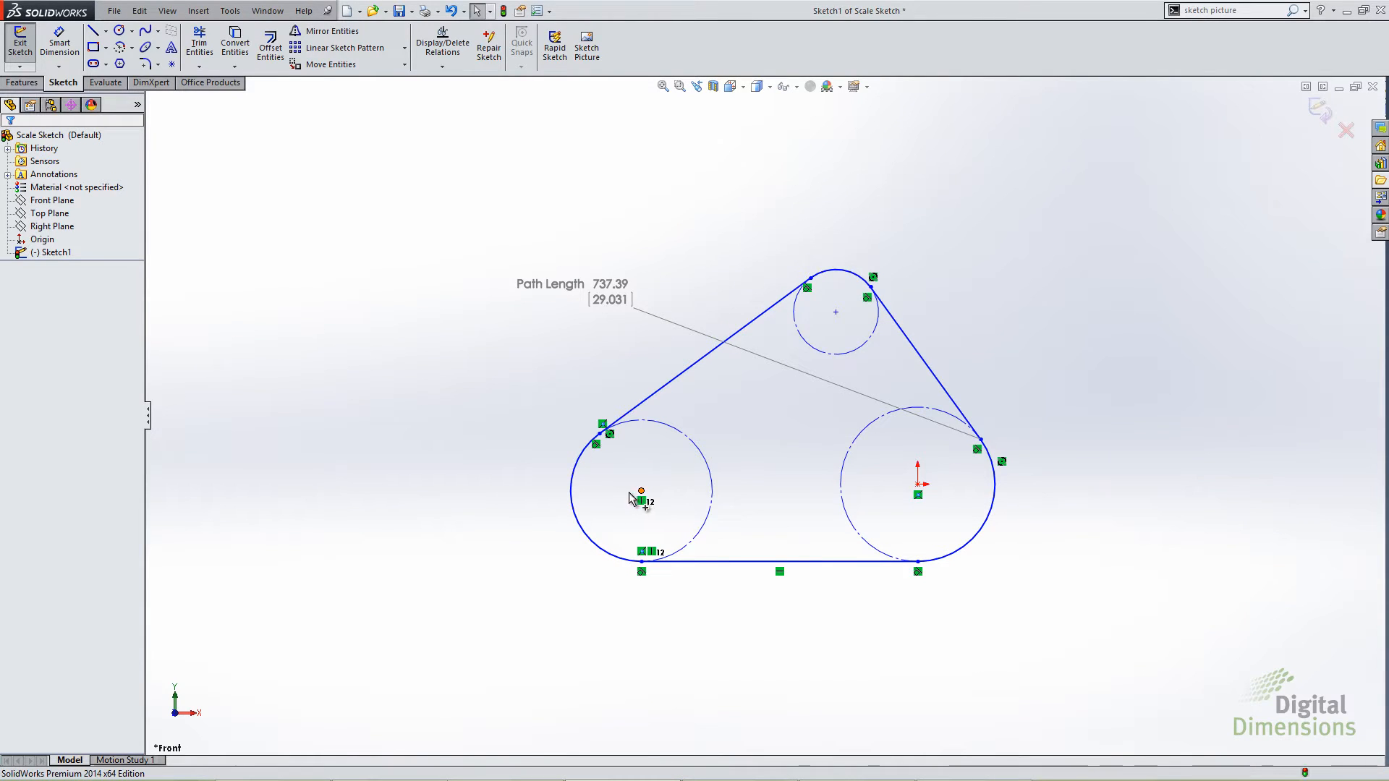
mouse_move(641, 491)
mouse_down()
mouse_move(563, 490)
mouse_move(579, 490)
mouse_up()
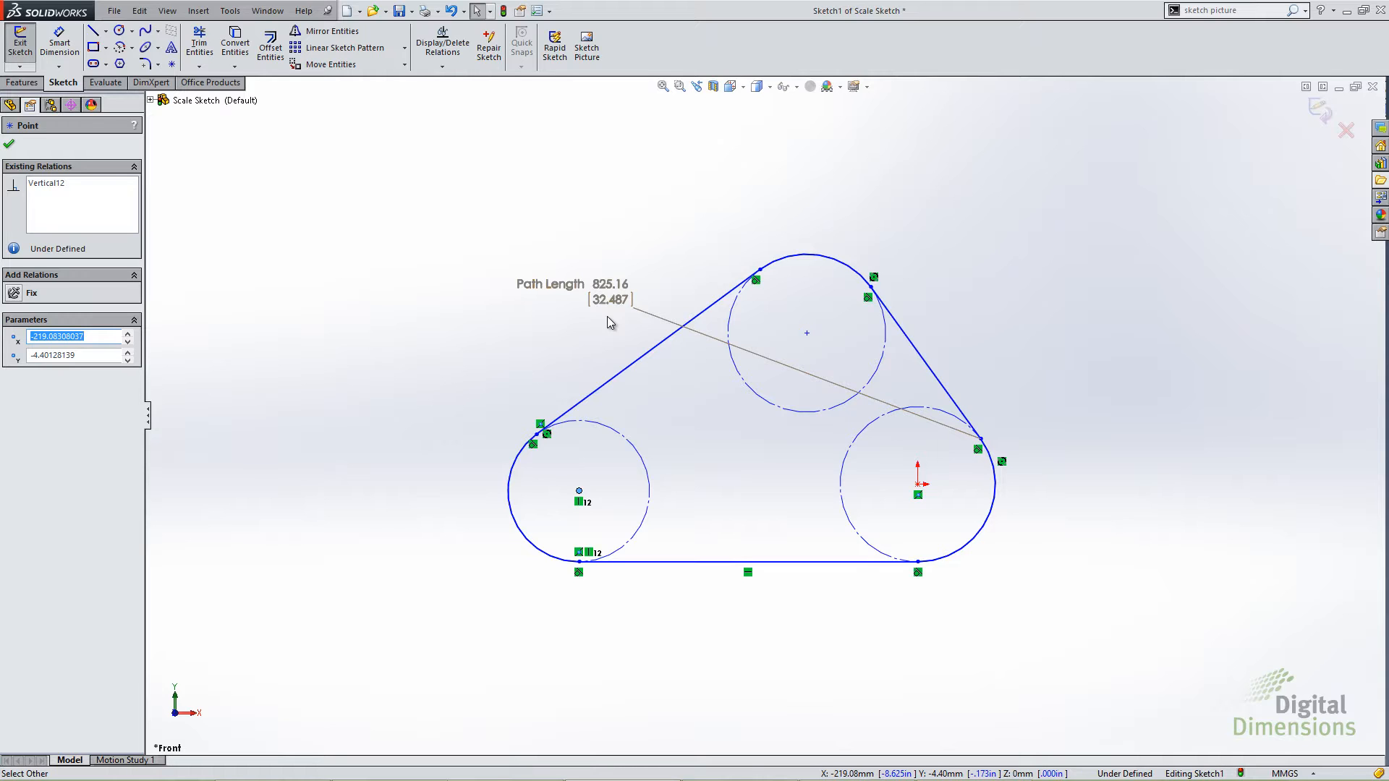
click(60, 67)
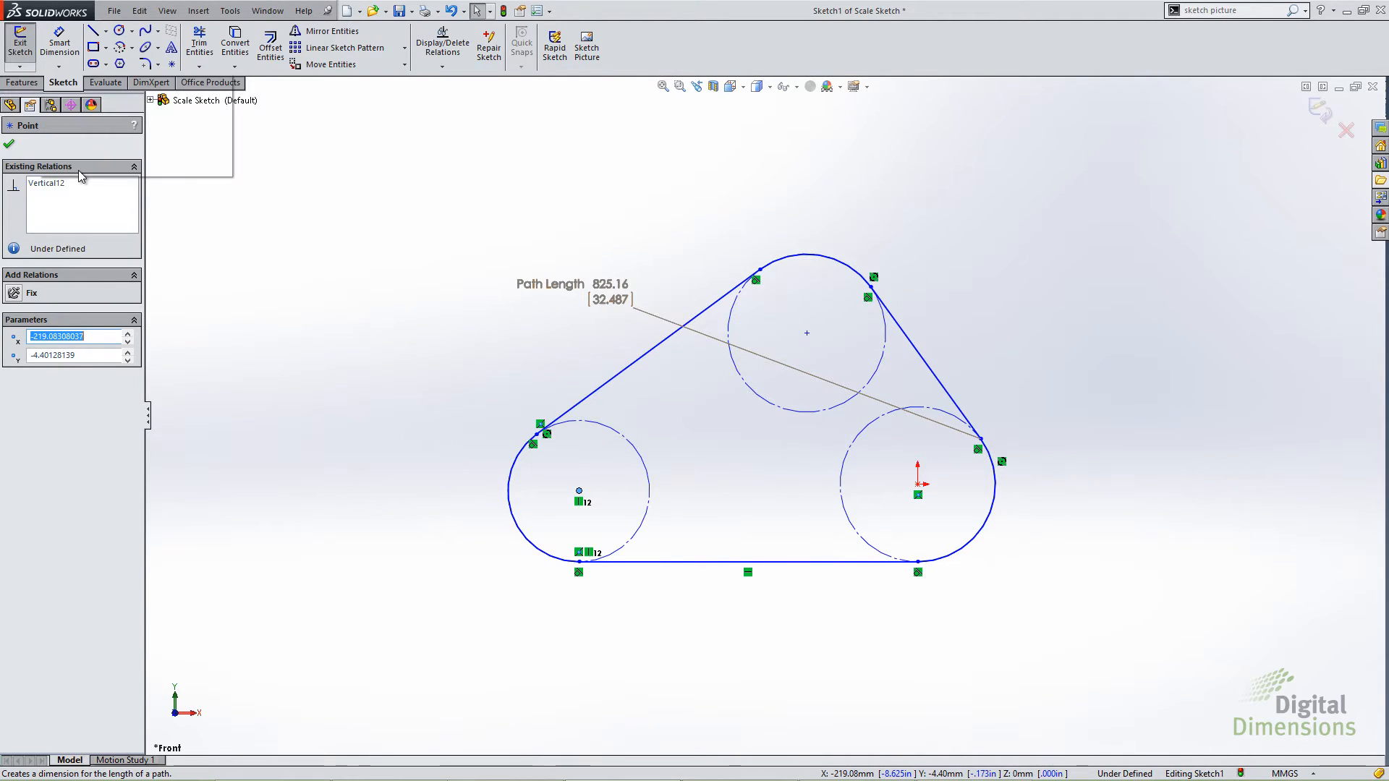
Step: Switch to the presentation's Sketching slide and back to SOLIDWORKS with the Frame part shown
key(alt+Tab)
key(alt+Tab)
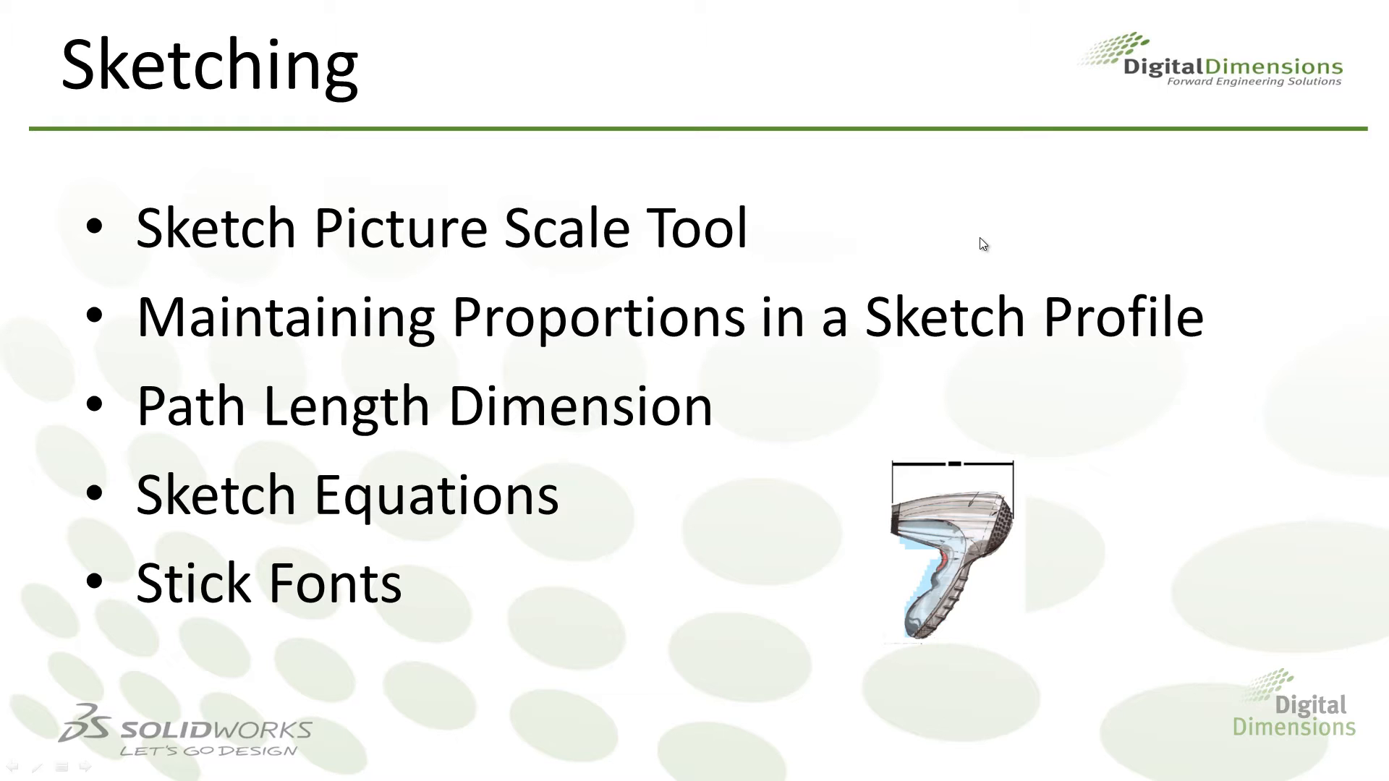
key(alt+Tab)
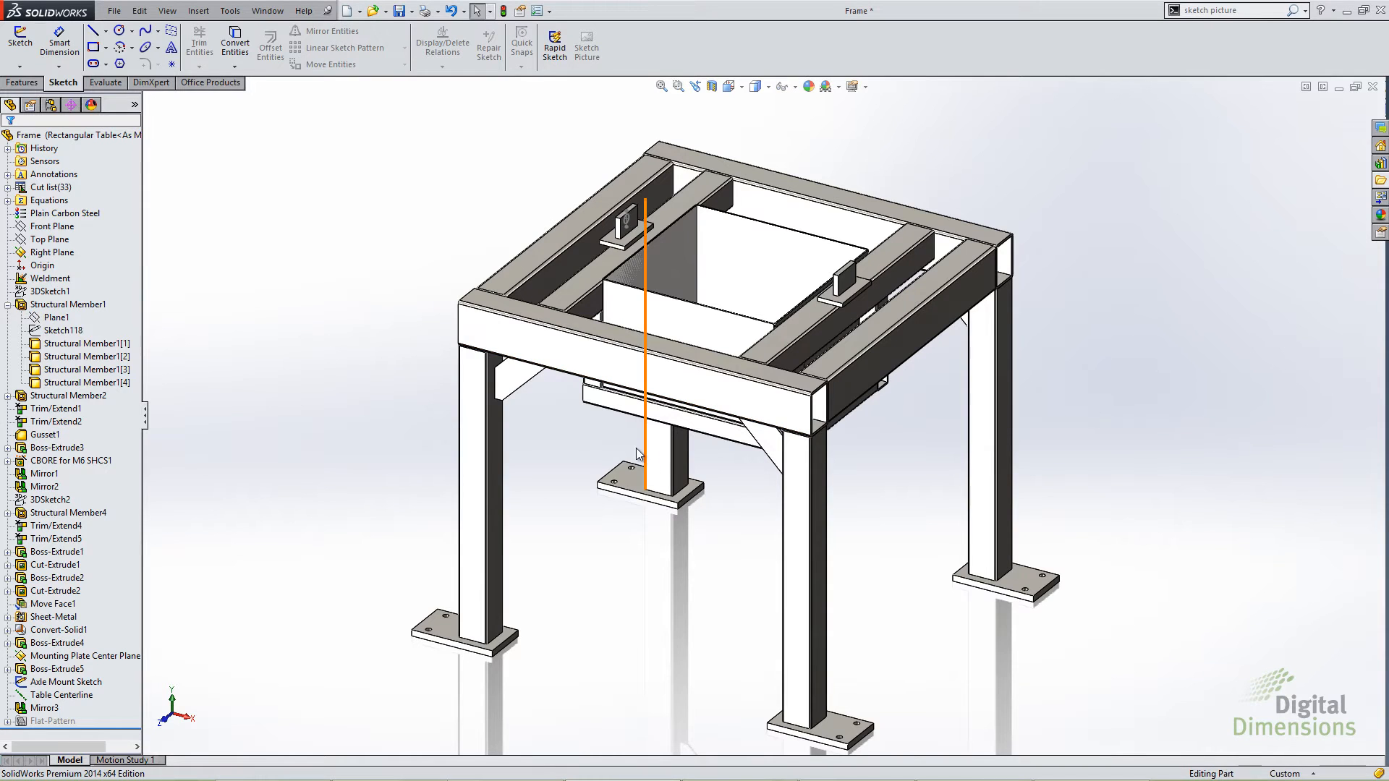
Step: Review the Frame part's equations and its Sketch Equation view, closing the equations manager without changes
click(237, 15)
click(270, 539)
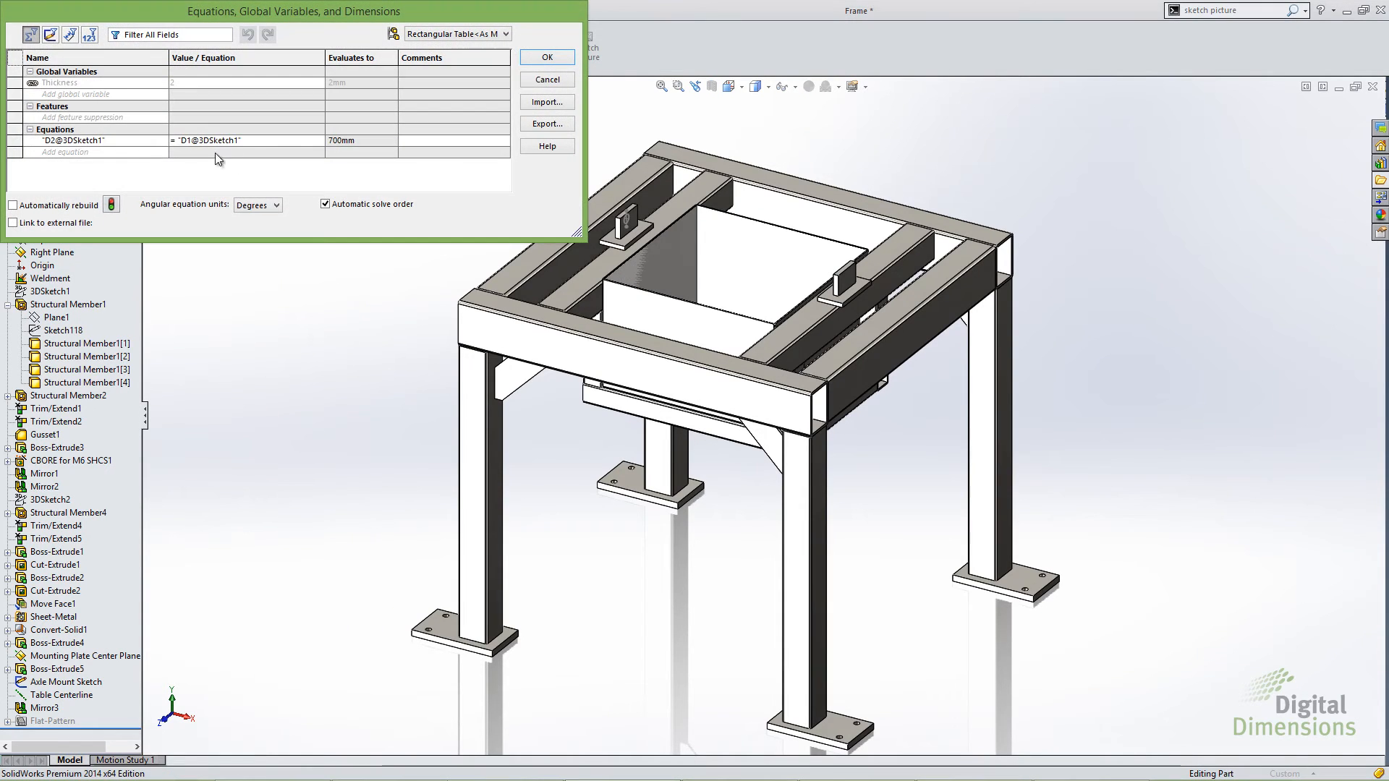
click(50, 35)
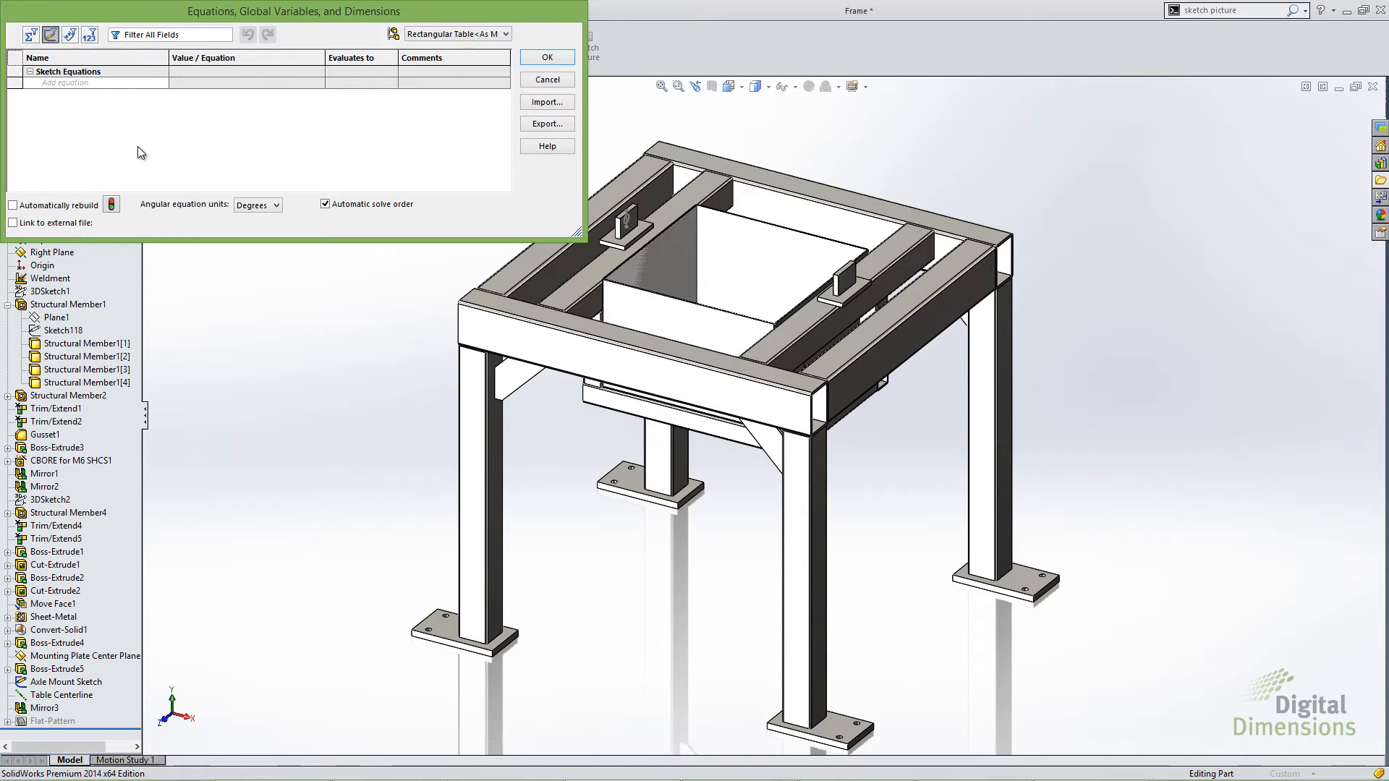
click(529, 81)
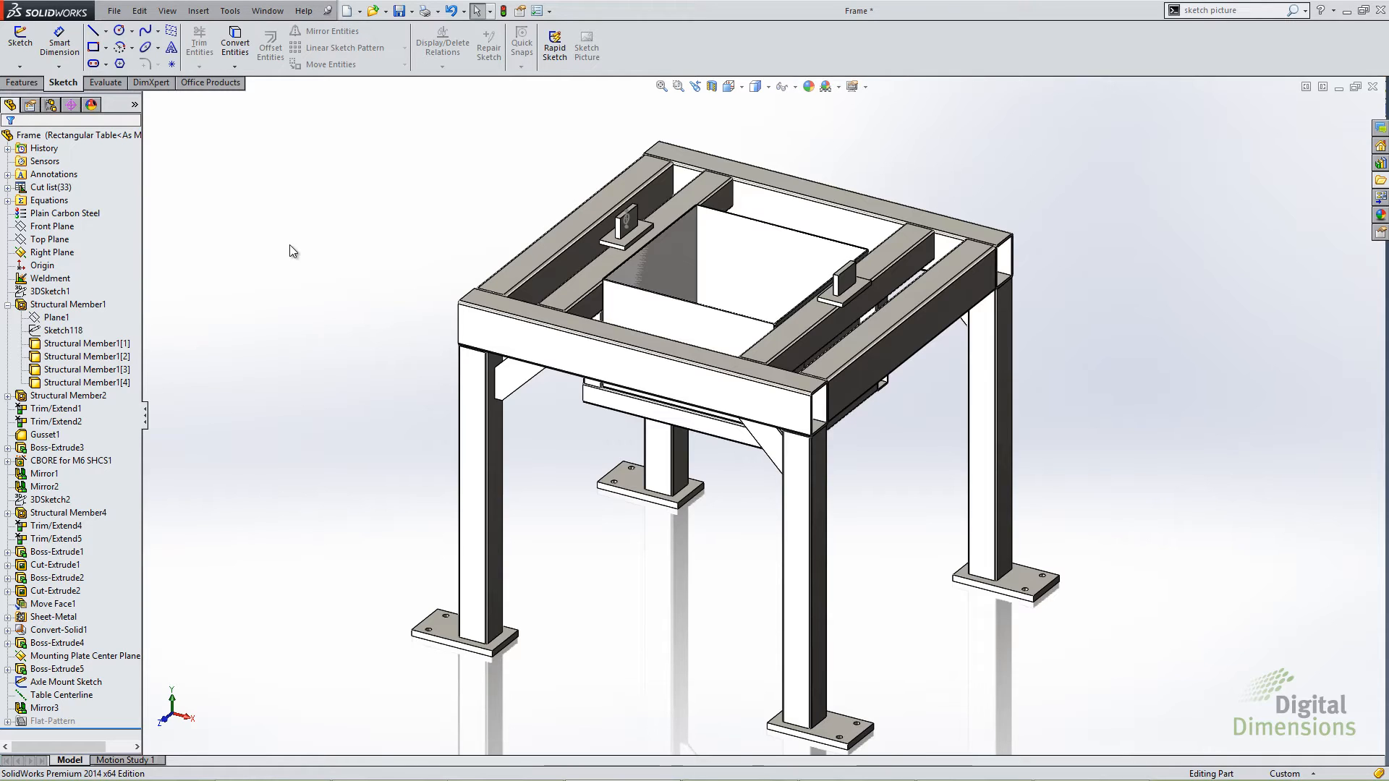
Step: Create a new part document
click(139, 11)
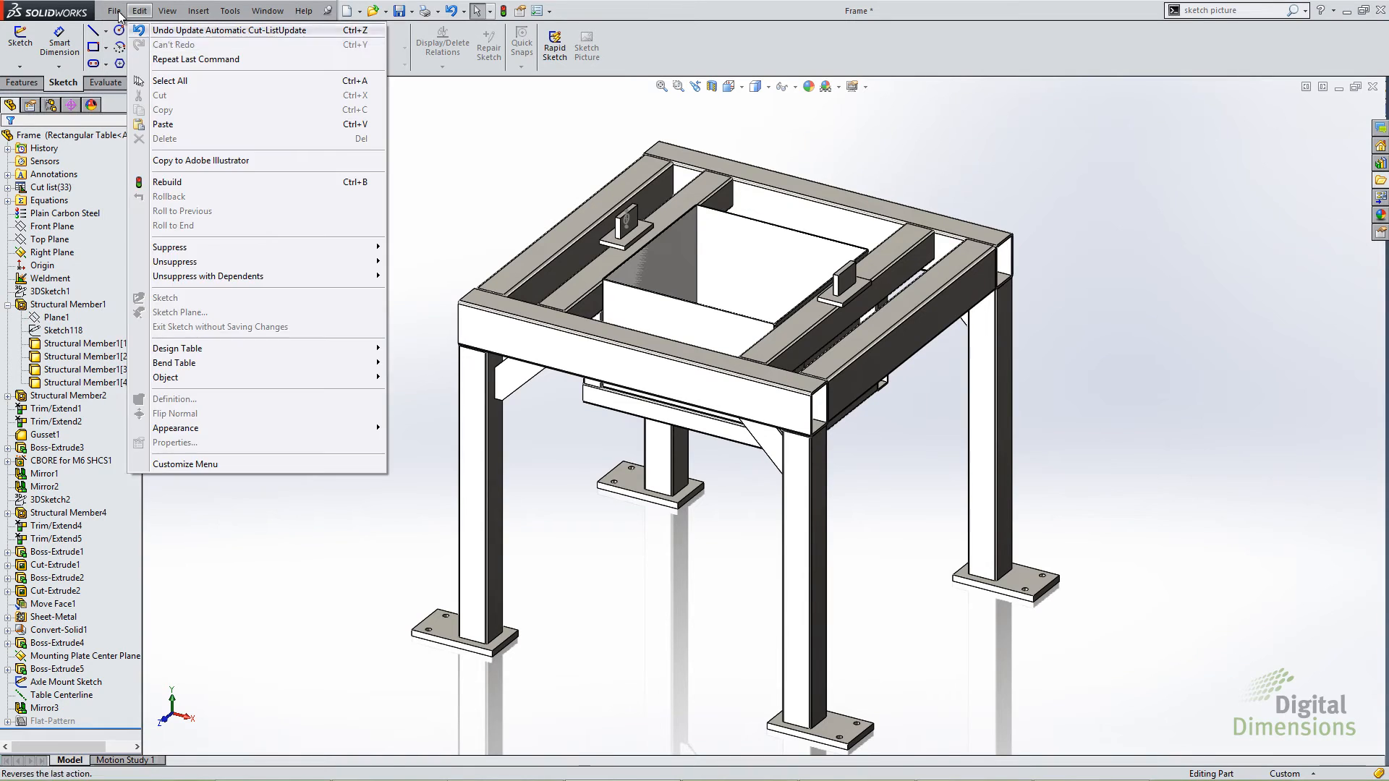
mouse_move(114, 11)
click(156, 30)
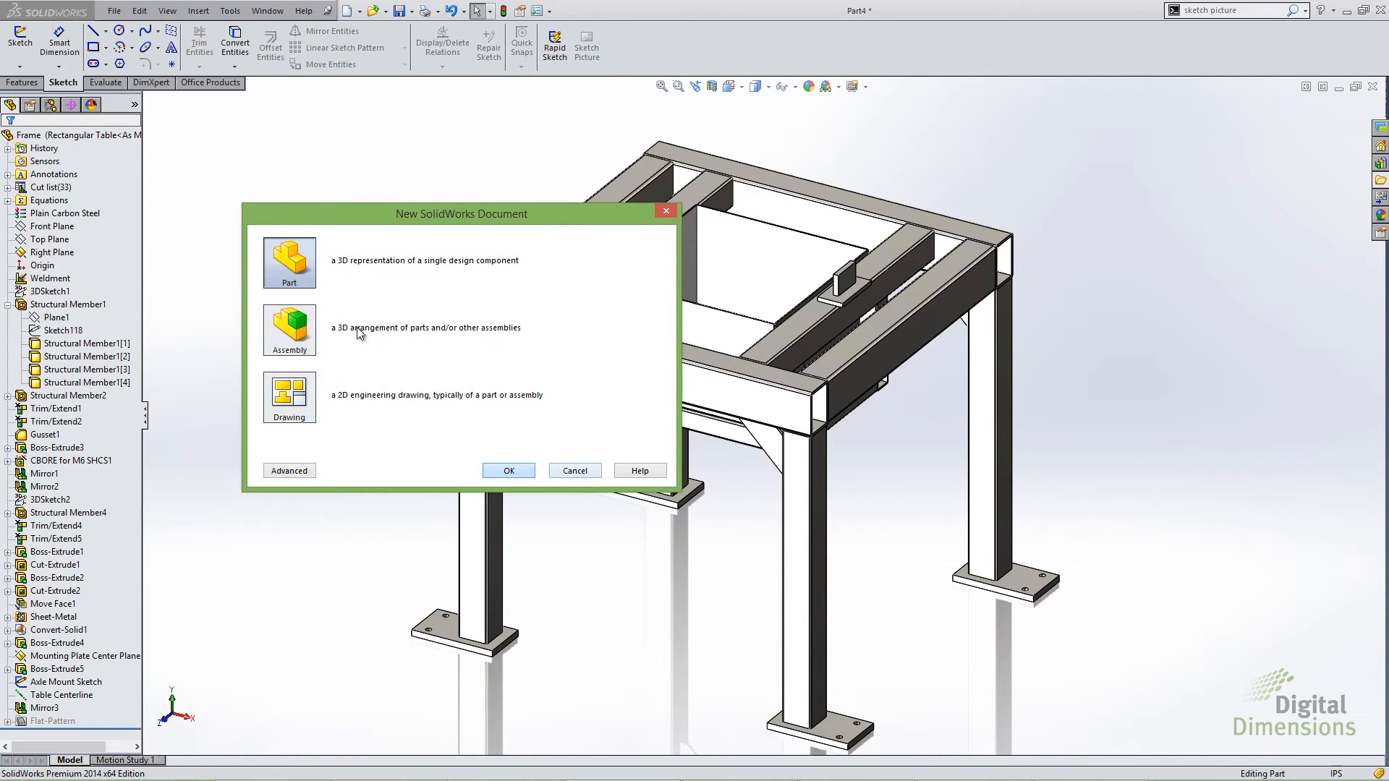
Step: Sketch a center rectangle about 20.3 by 17.8 in from the origin on the Front Plane
click(64, 201)
click(78, 177)
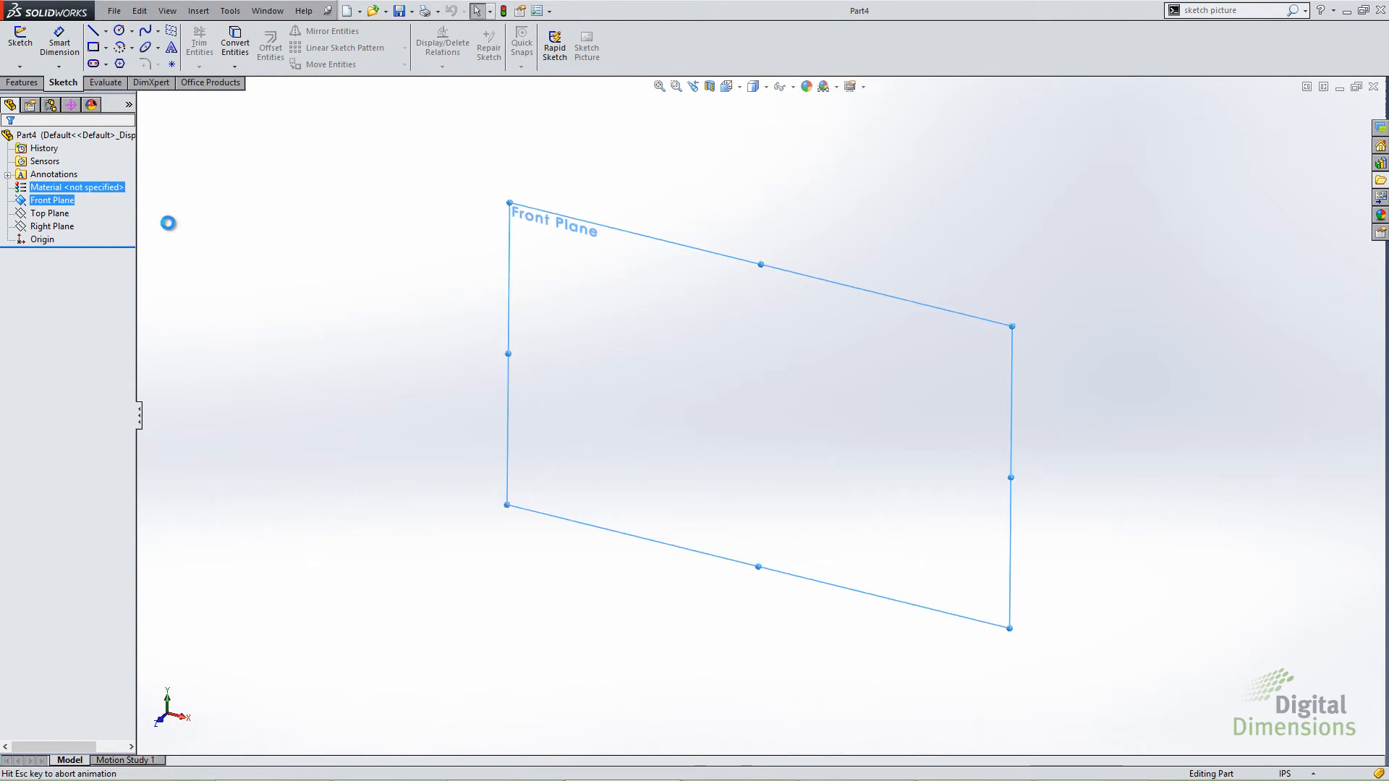
key(s)
click(630, 489)
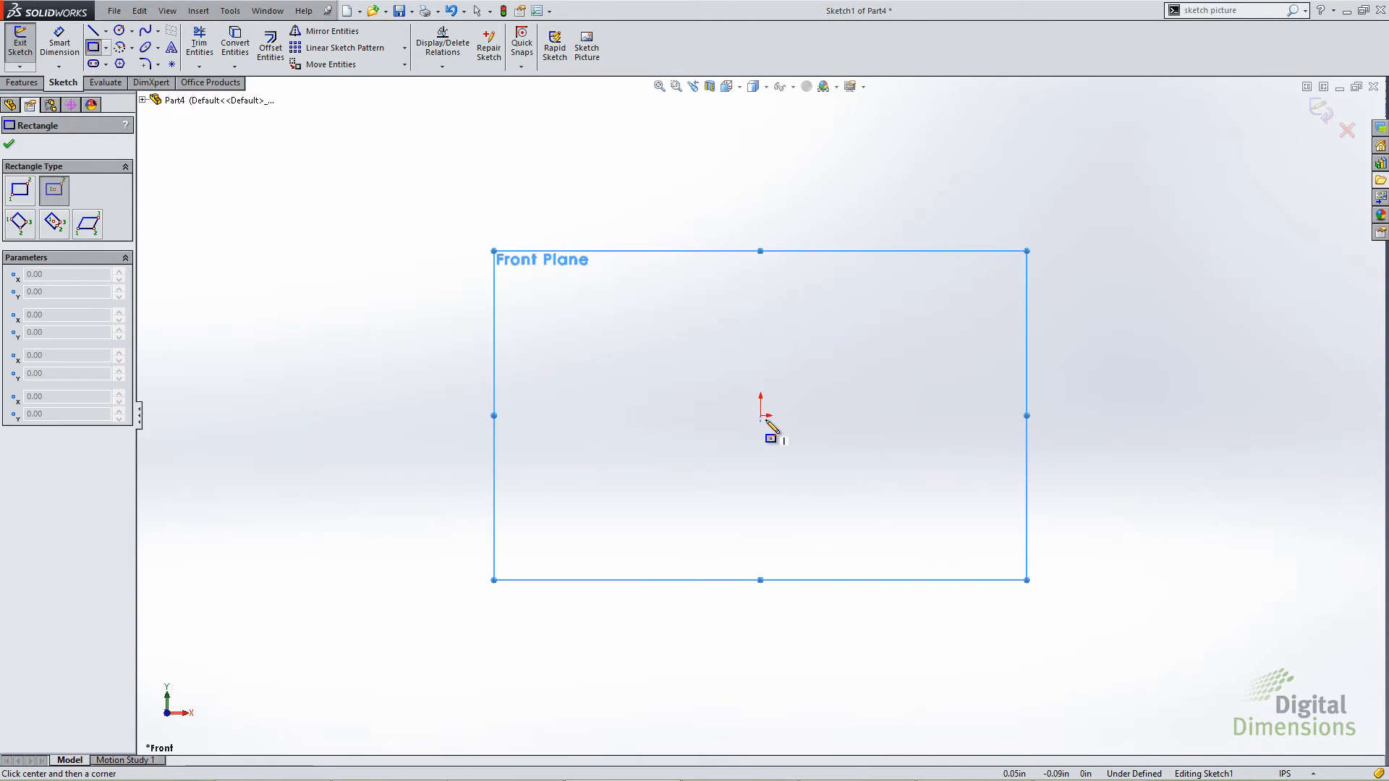
click(761, 417)
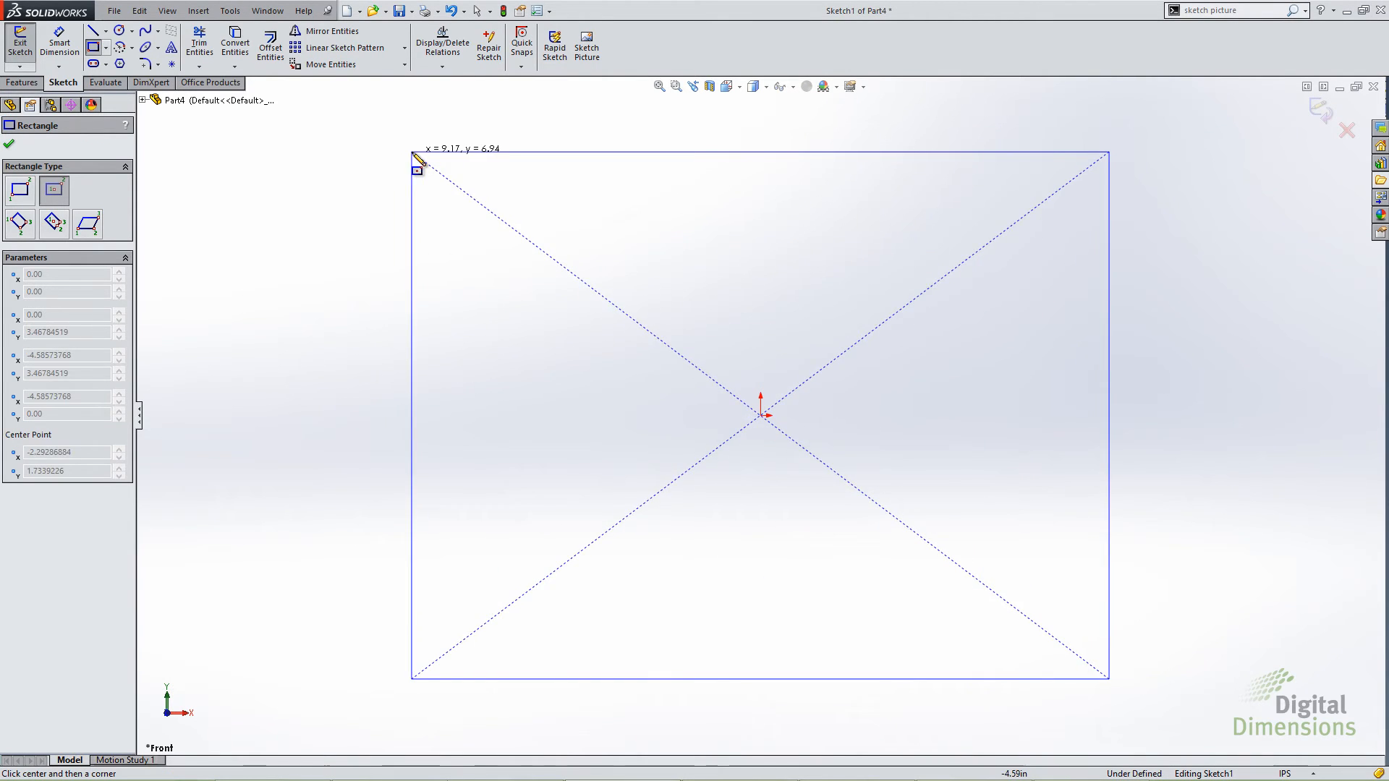
click(451, 143)
Step: Dimension the rectangle's top edge to 120 in, placing the dimension above it
key(s)
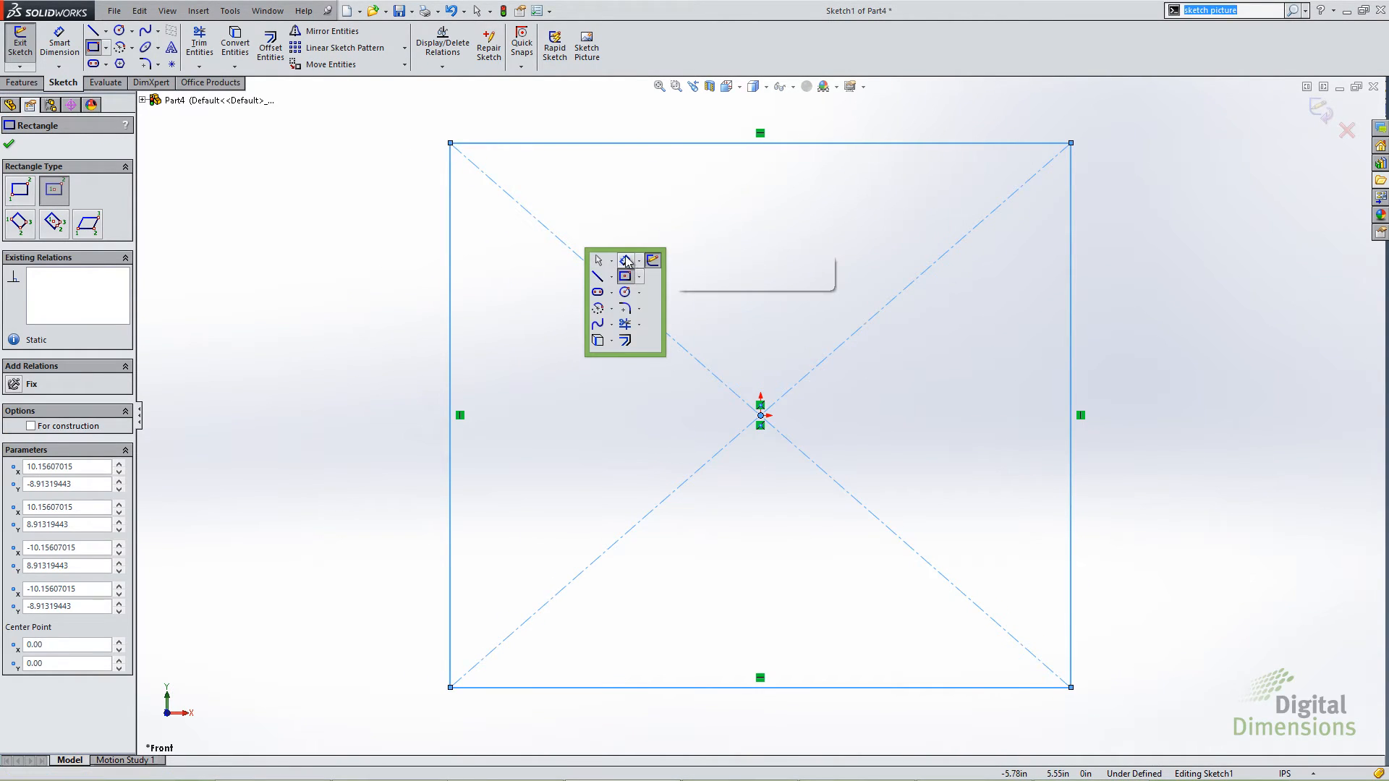
click(626, 262)
click(567, 142)
click(571, 117)
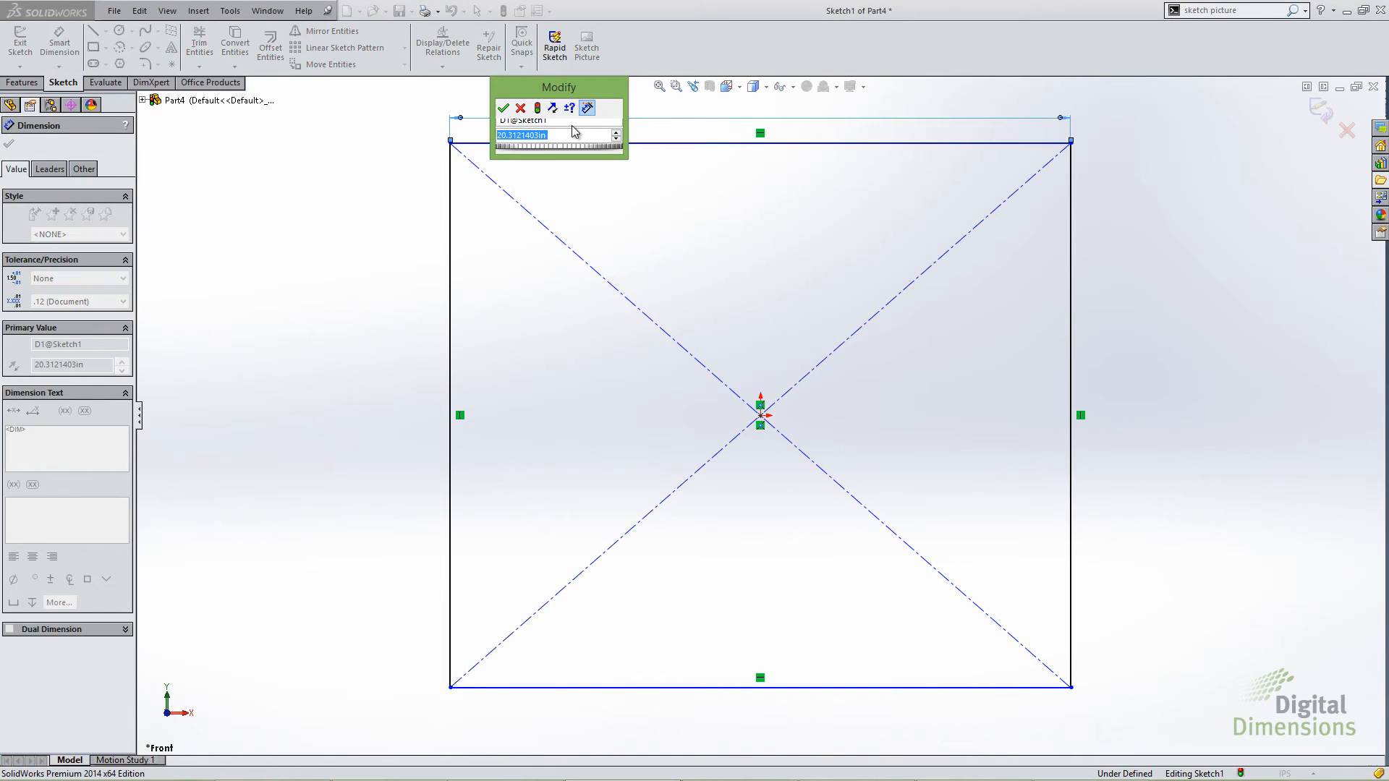
text(120)
key(Return)
Step: Dimension the rectangle's left edge to 100 in, placing the dimension outside the profile
click(450, 319)
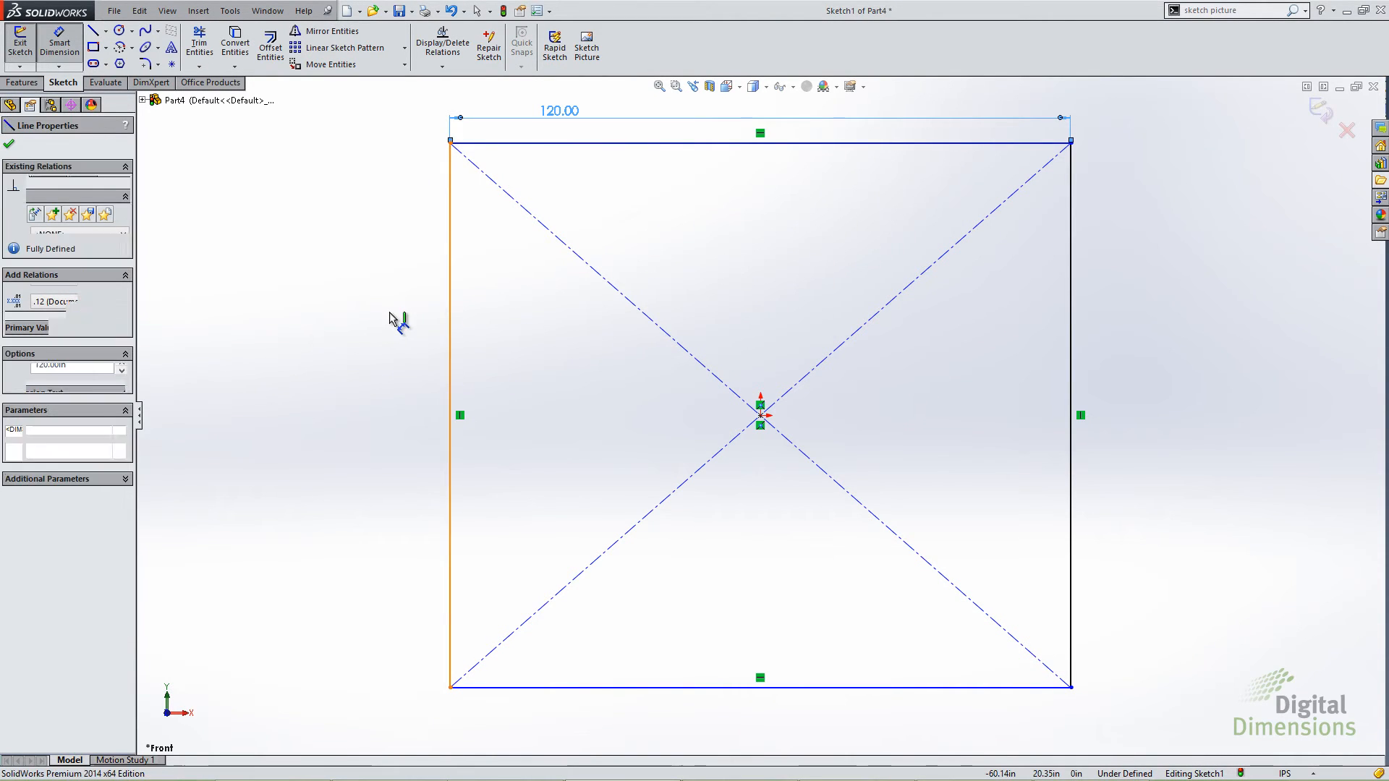
click(389, 312)
text(100)
key(Return)
scroll(389, 314, up, 3)
key(Escape)
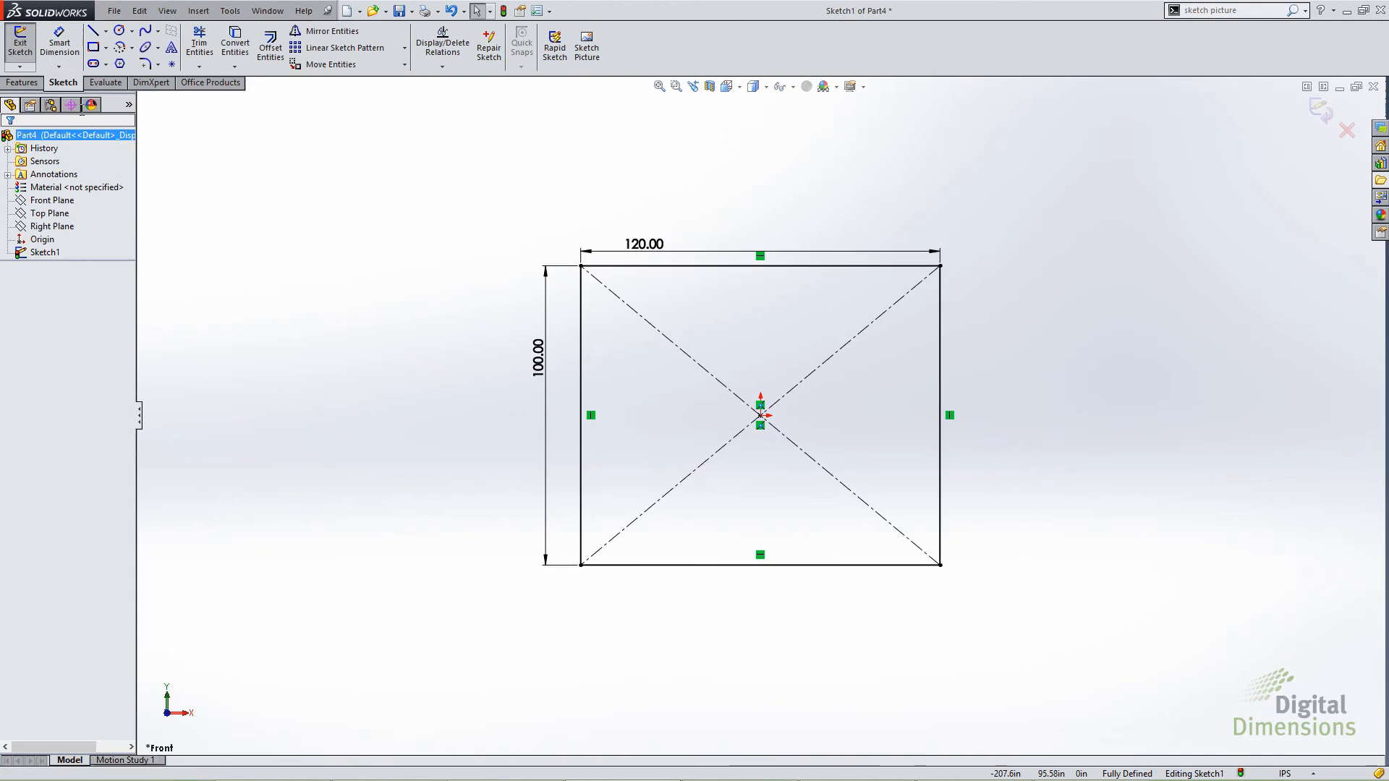
Step: Extrude the rectangle as a Blind boss 0.20 in deep
click(22, 81)
click(27, 47)
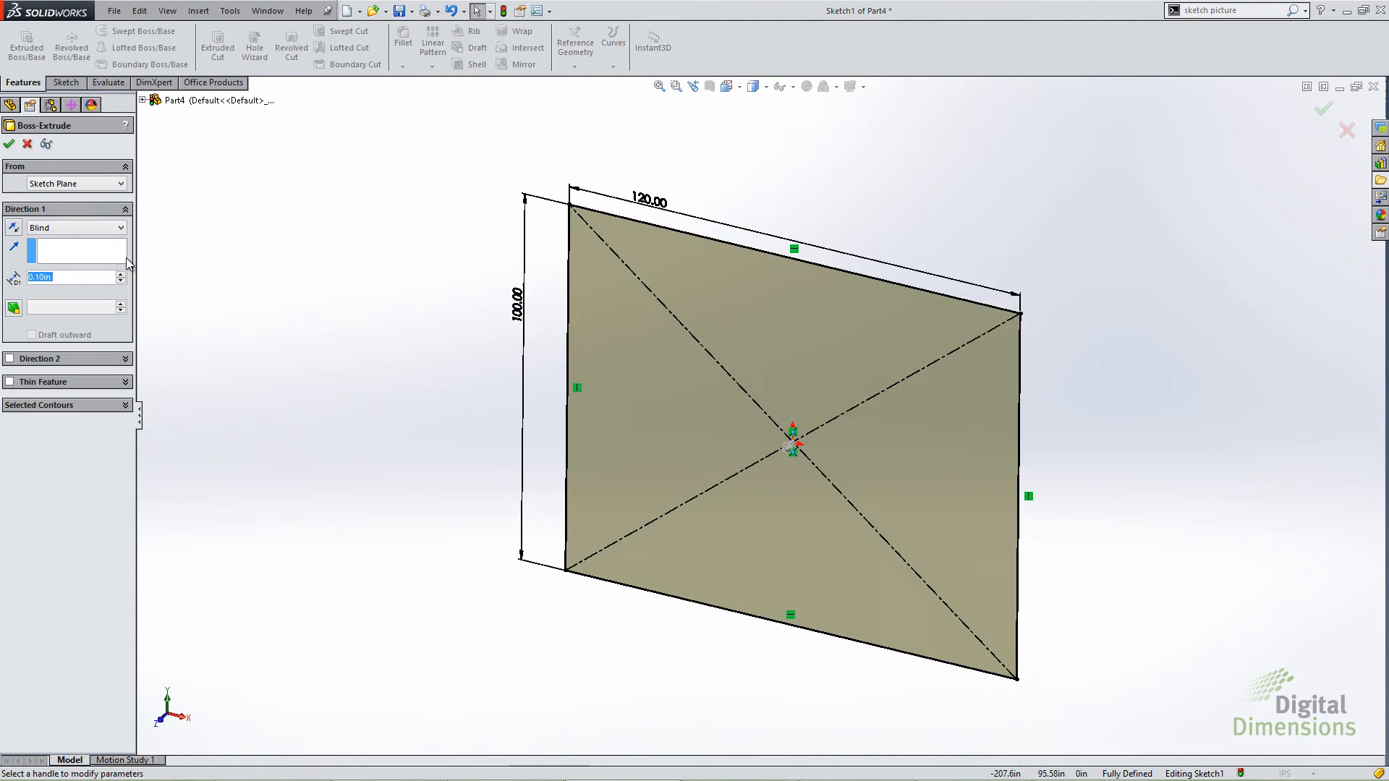
click(121, 275)
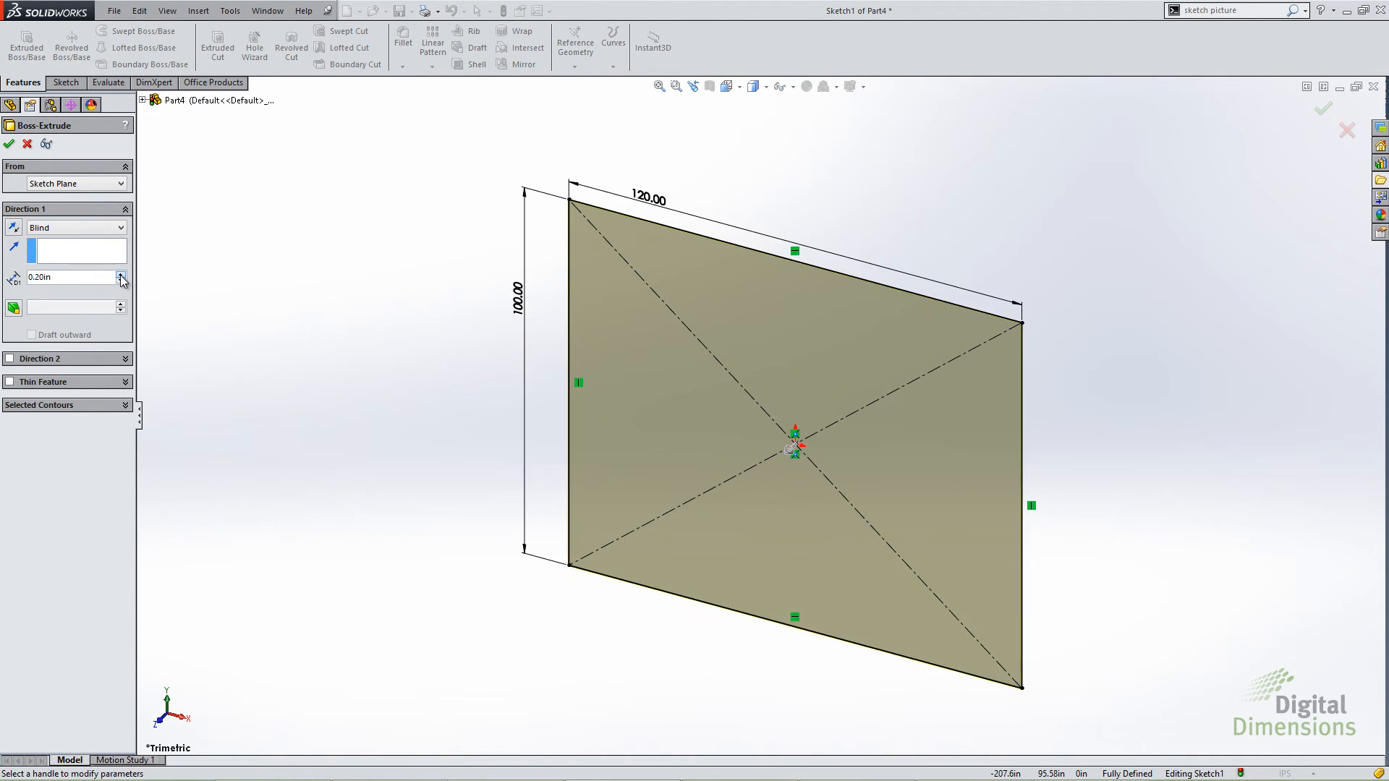
click(11, 148)
Step: Start a sketch on the plate's front face and draw a horizontal centerline about 49.5 in long in its upper-left area
click(664, 350)
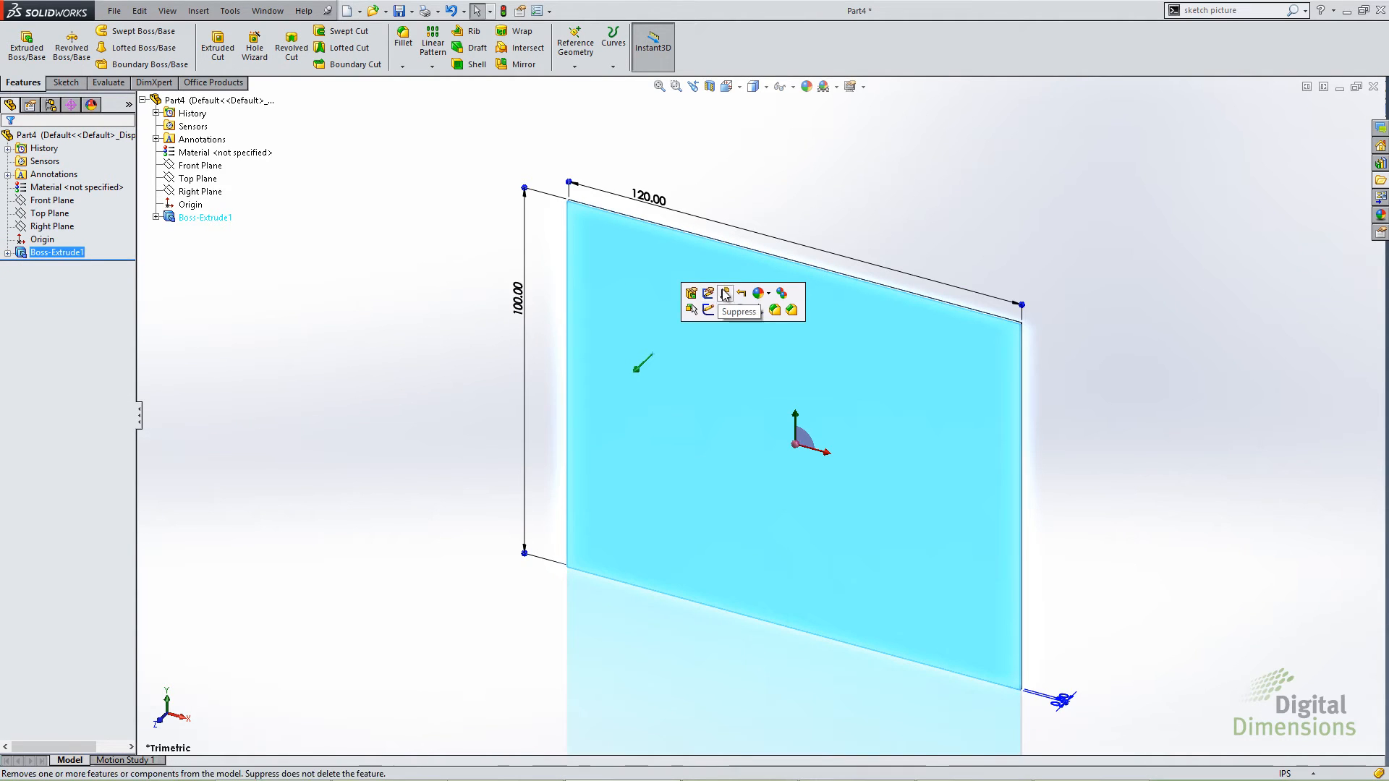
click(708, 310)
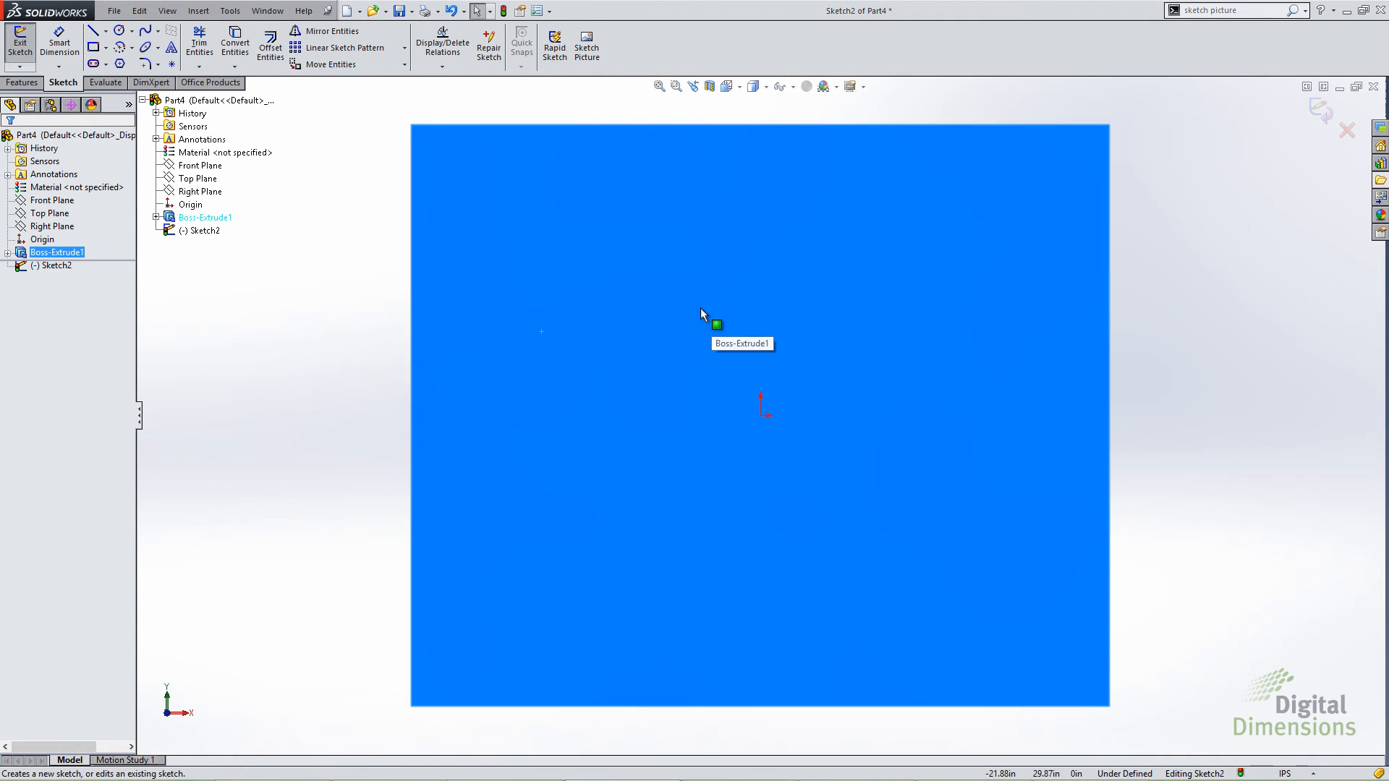
click(106, 31)
click(106, 62)
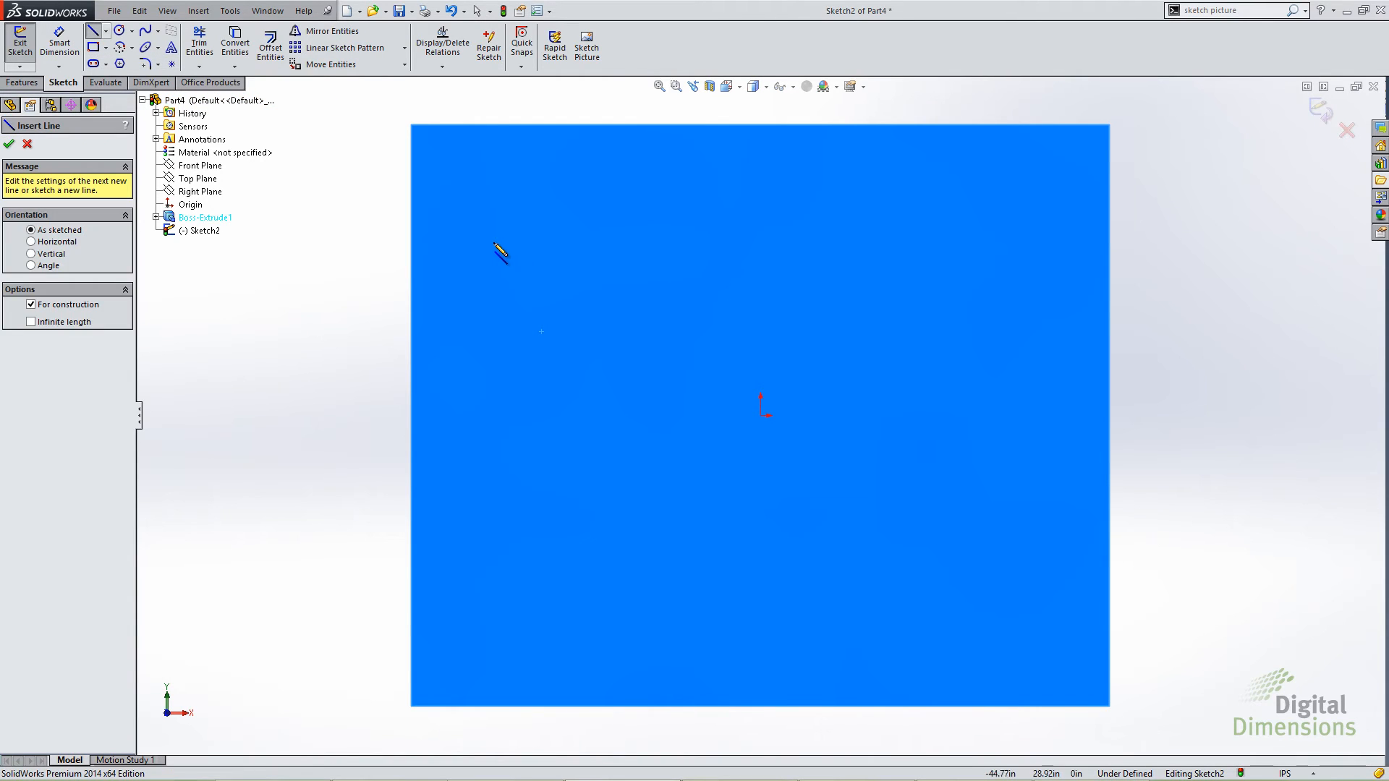
click(493, 242)
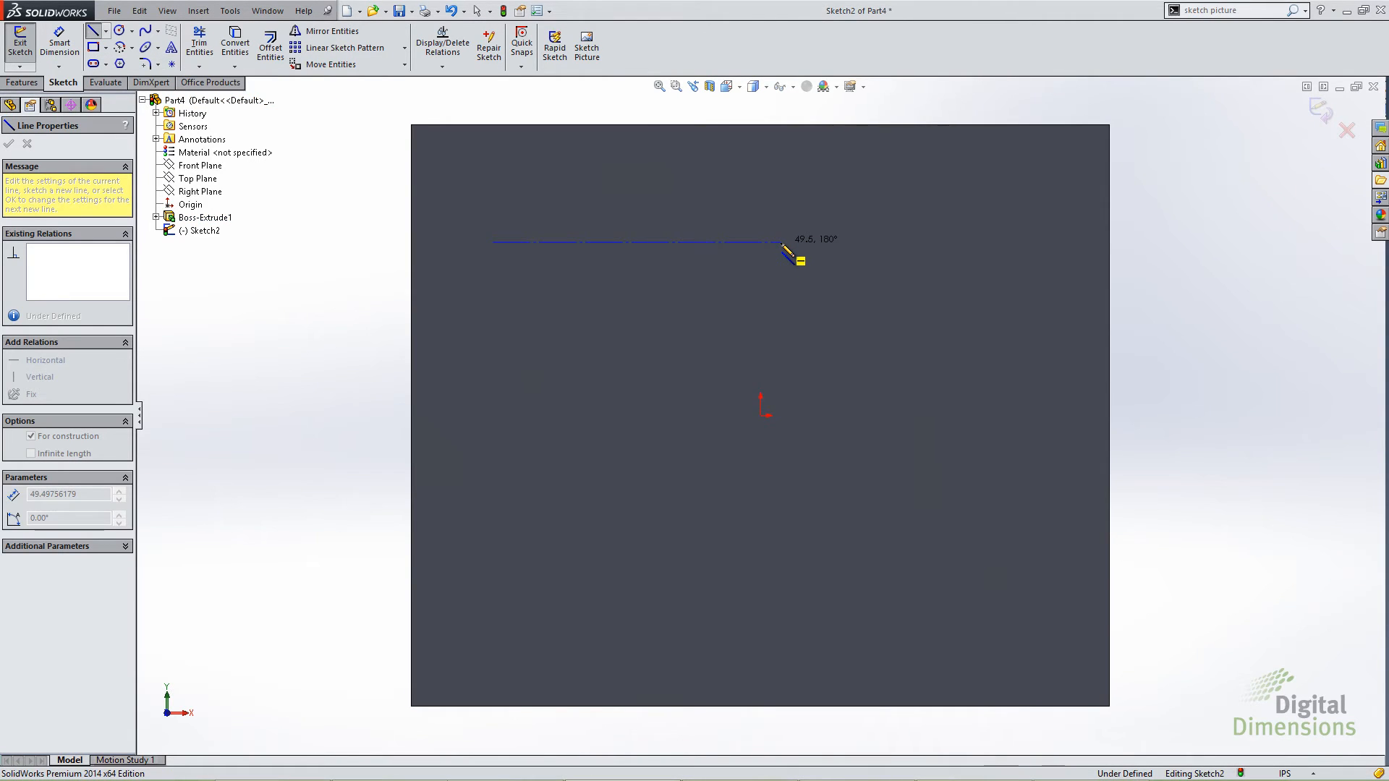
click(782, 243)
key(Escape)
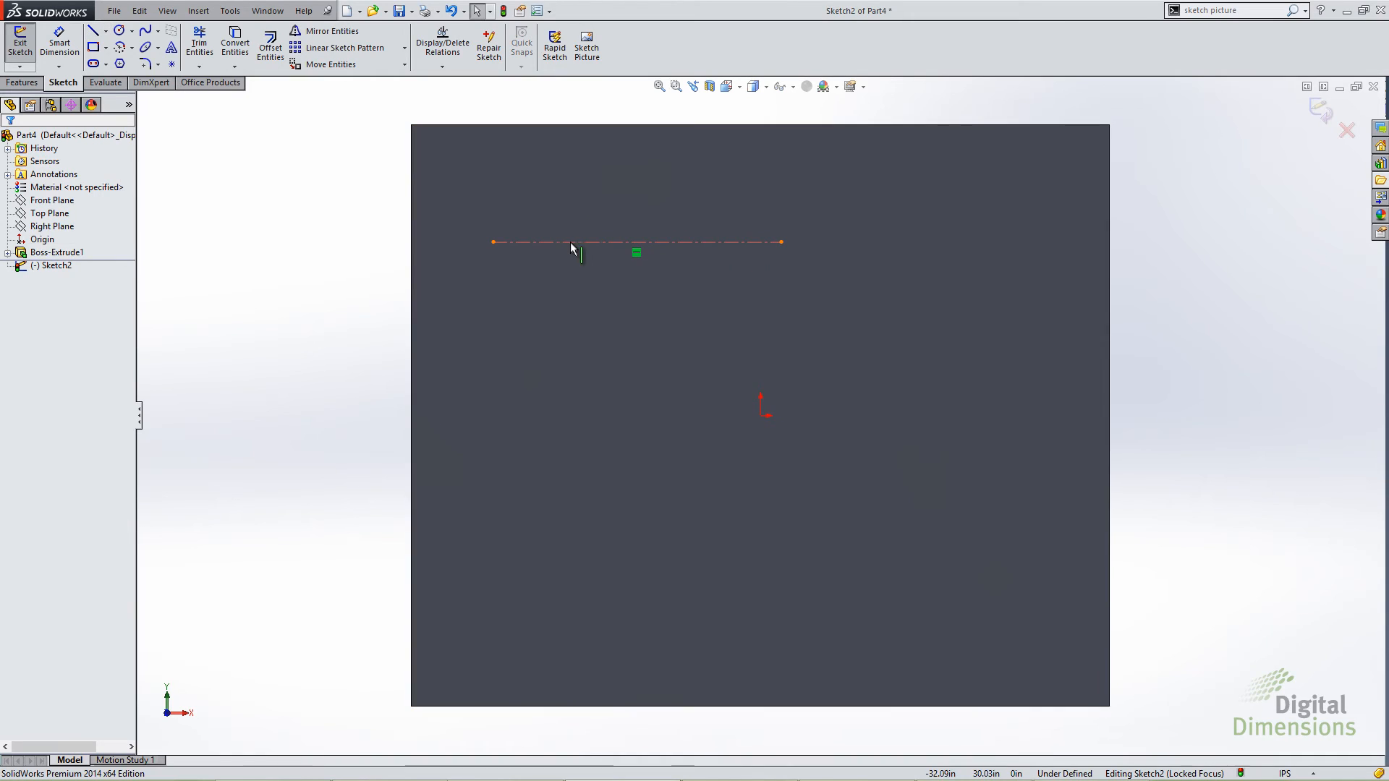
Step: Start sketch text along the centerline, turn off the document font and open the font settings
click(572, 243)
click(172, 47)
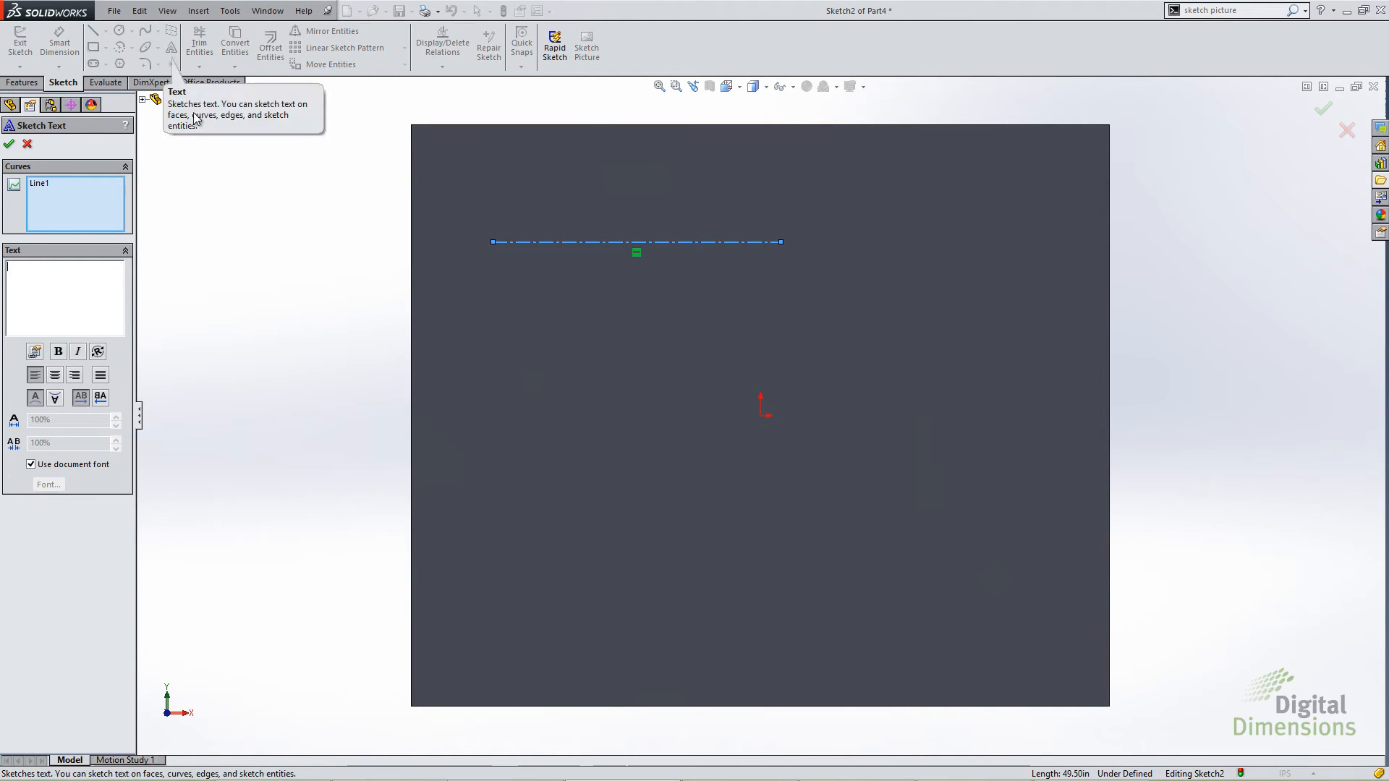
click(31, 467)
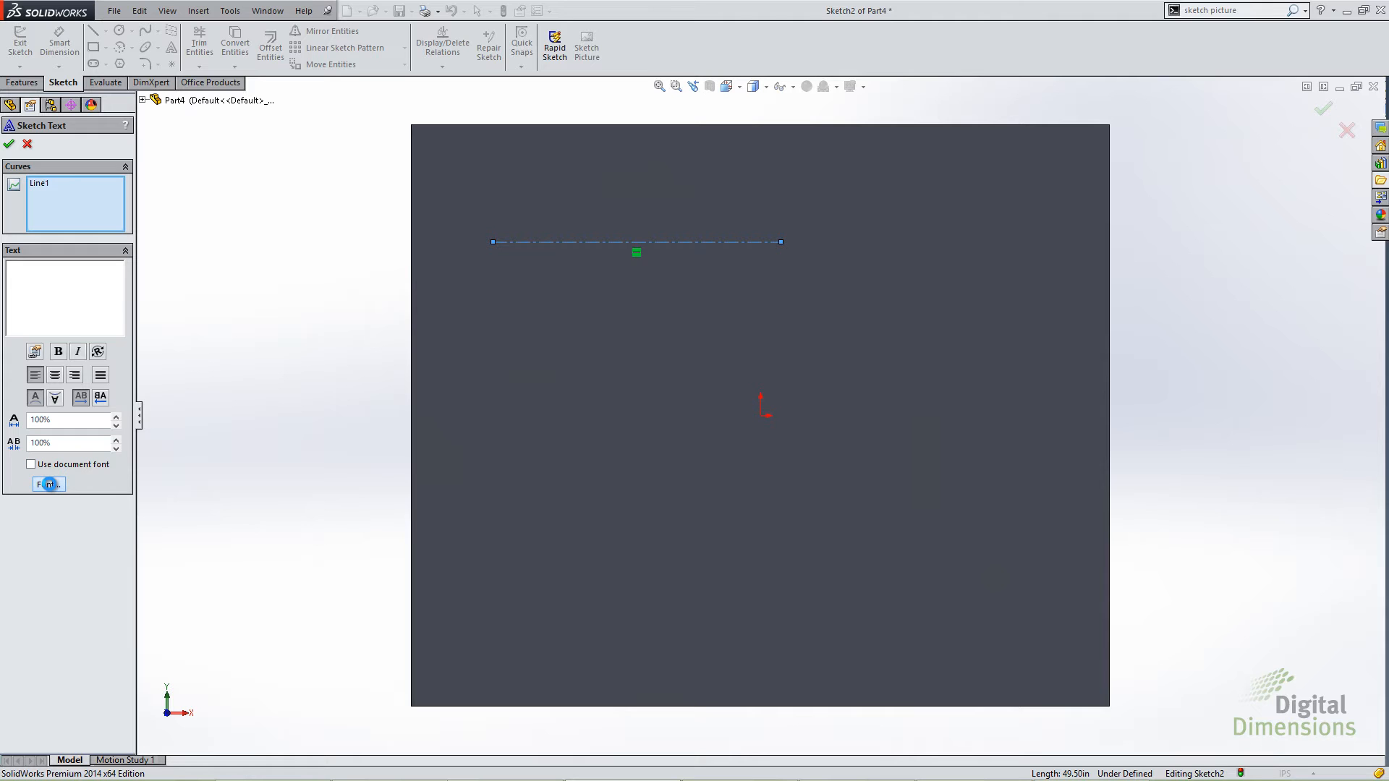
click(48, 485)
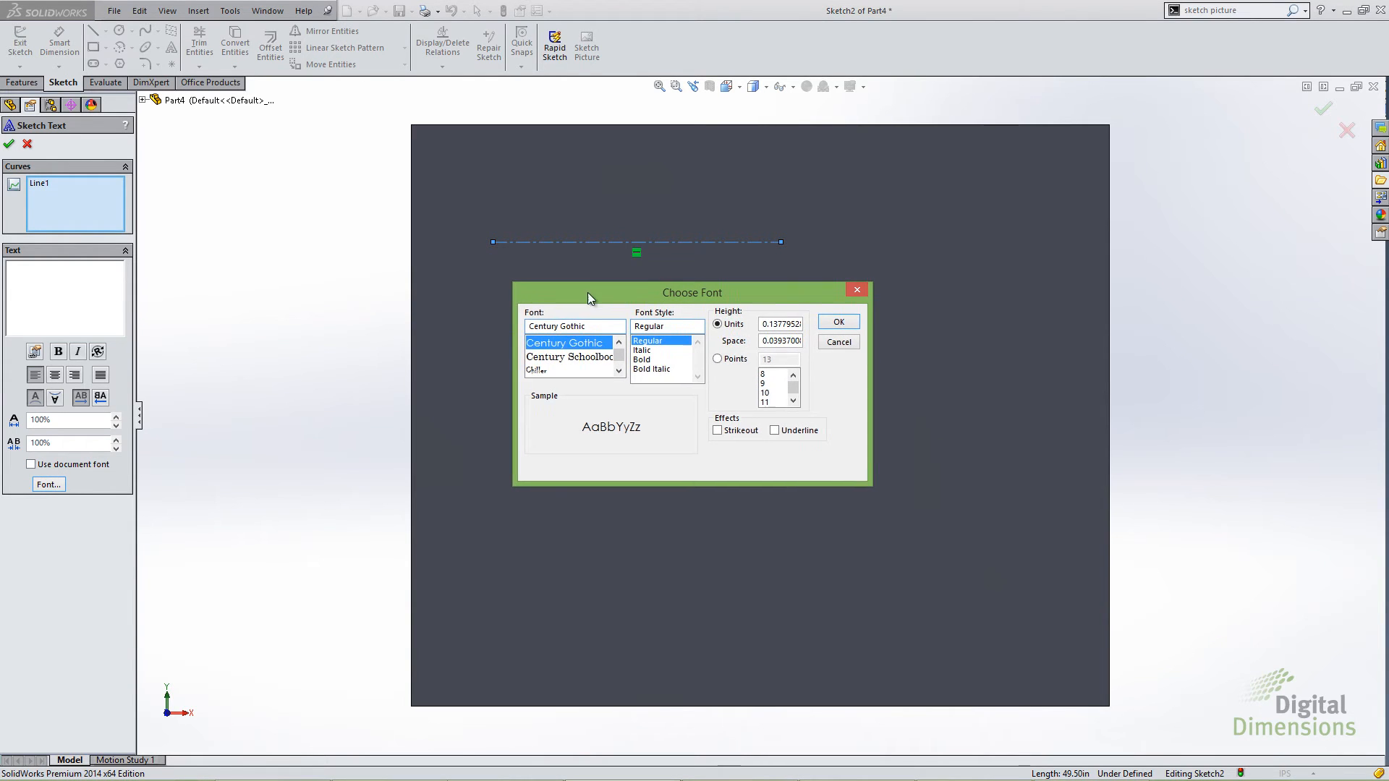
drag(587, 292, 582, 302)
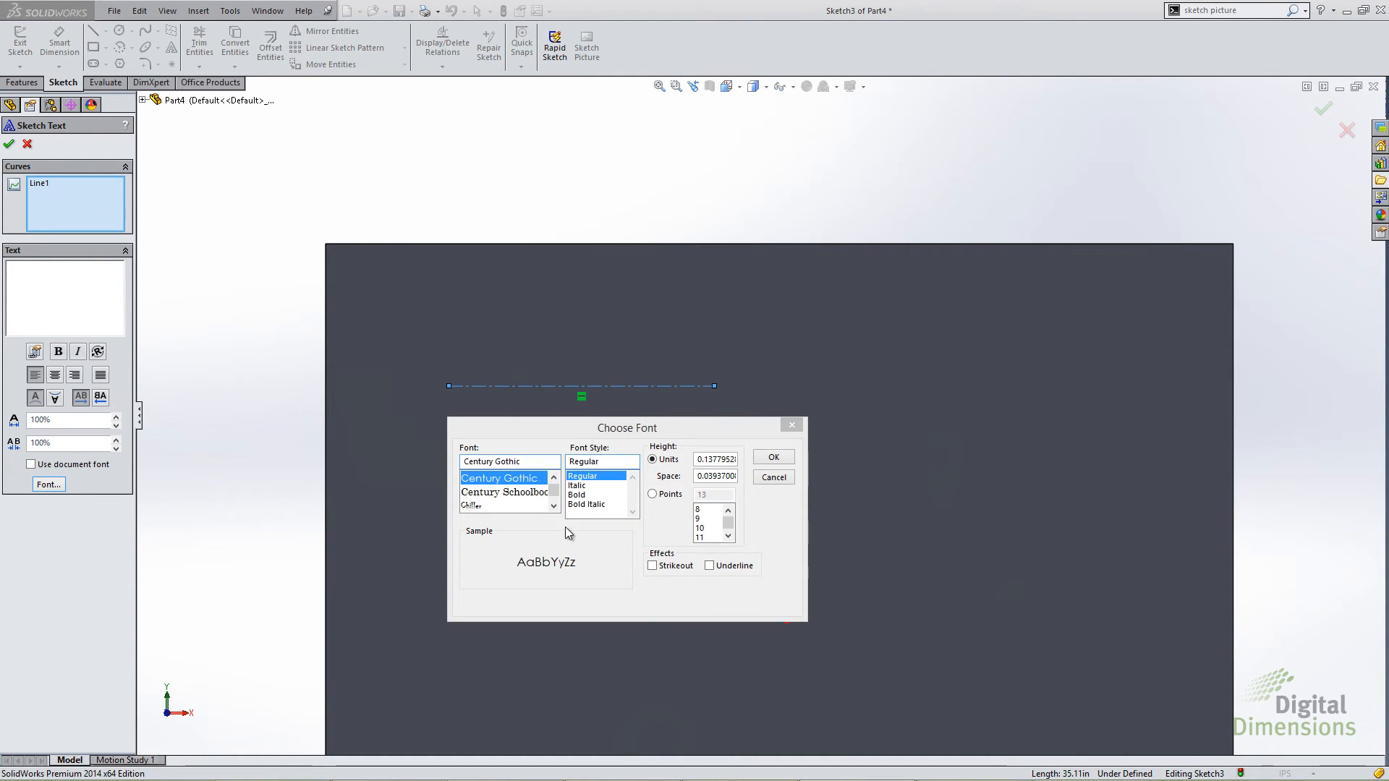
Step: Set the sketch text font to OLF SimpleSansOC with a height of 72 points
click(528, 462)
text(olf)
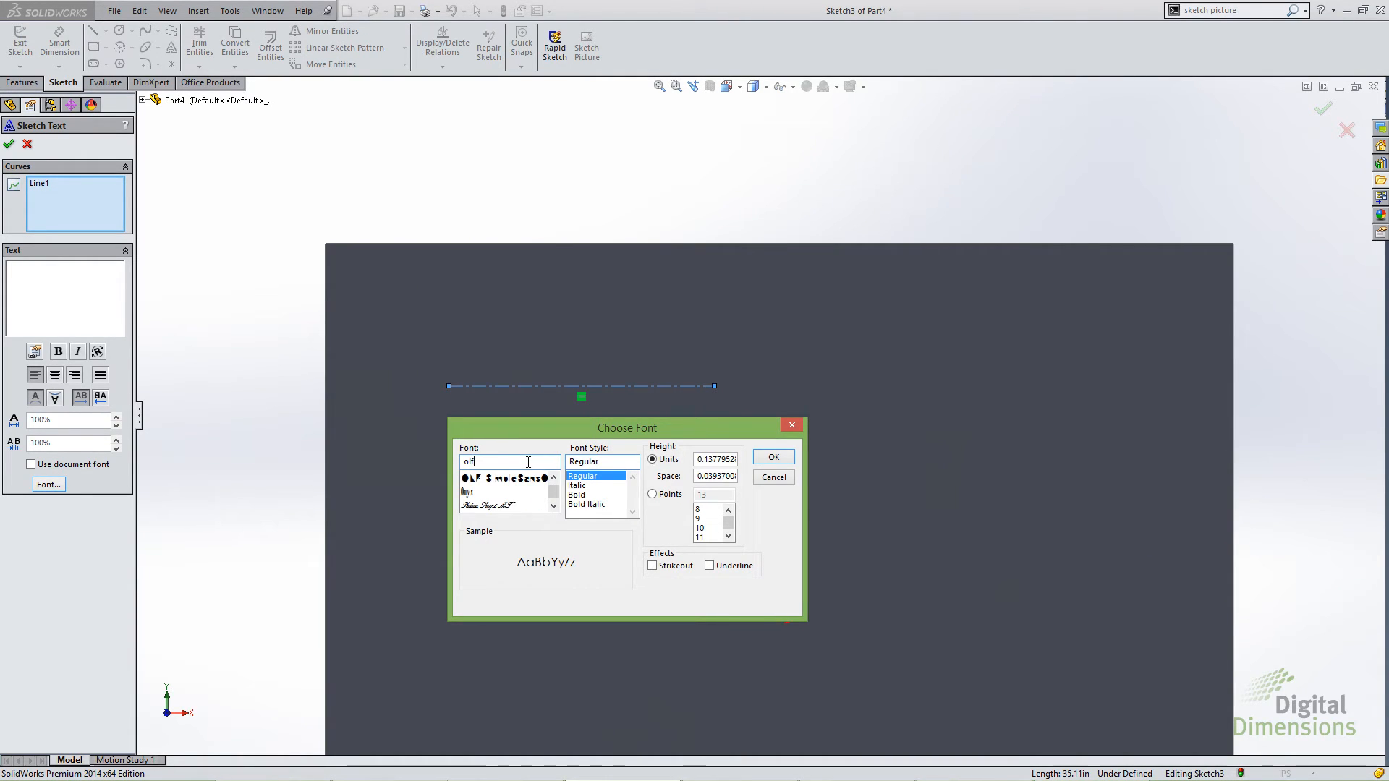
click(495, 478)
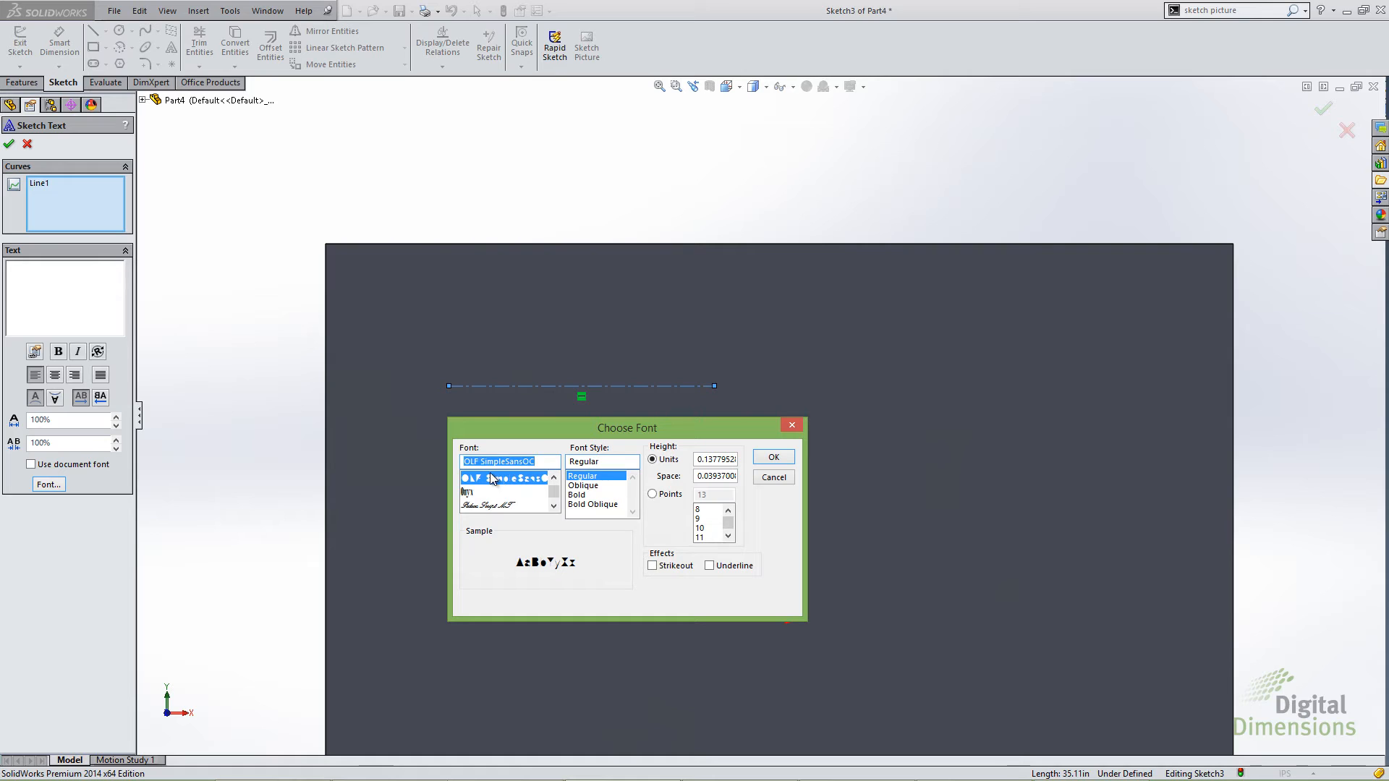
click(653, 494)
scroll(713, 528, down, 4)
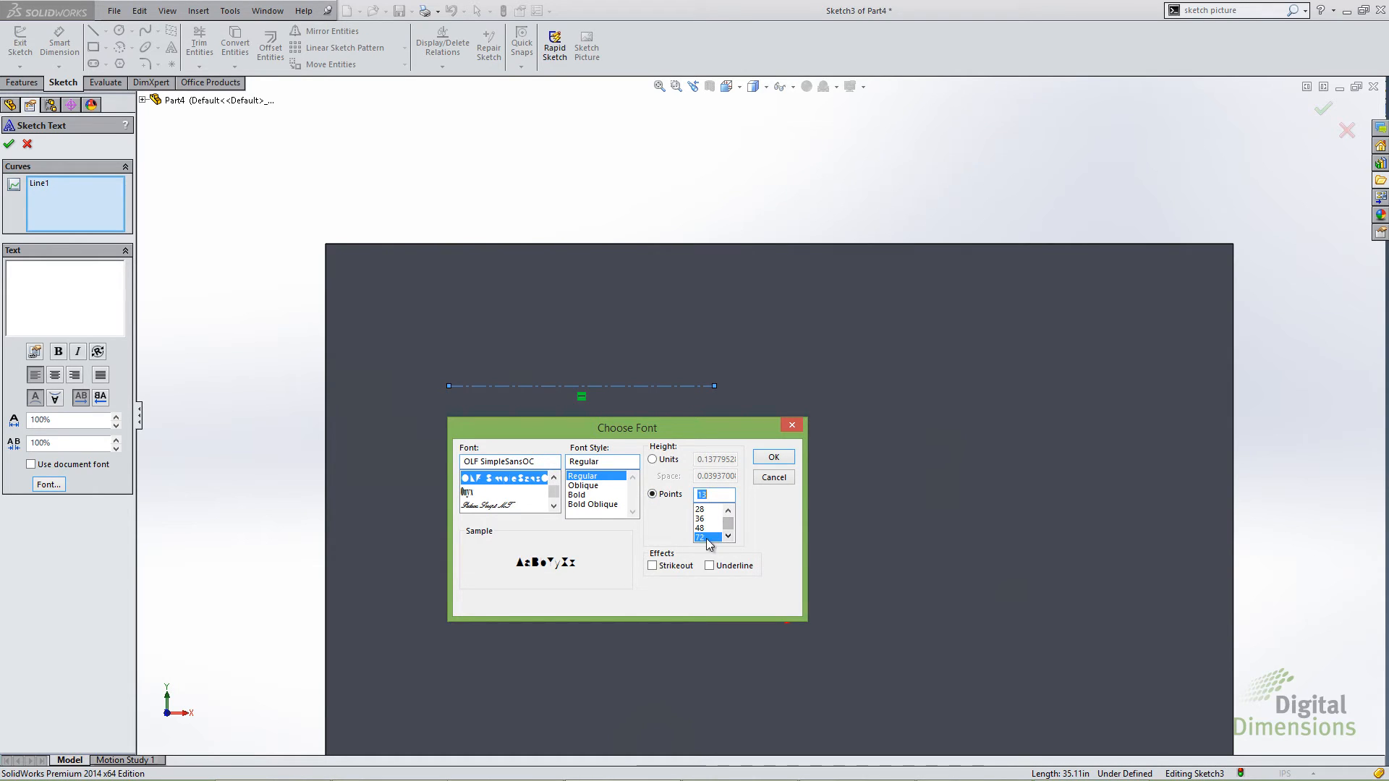
click(773, 457)
Step: Enter "This is a test" as the sketch text along the centerline and review its font settings
click(54, 285)
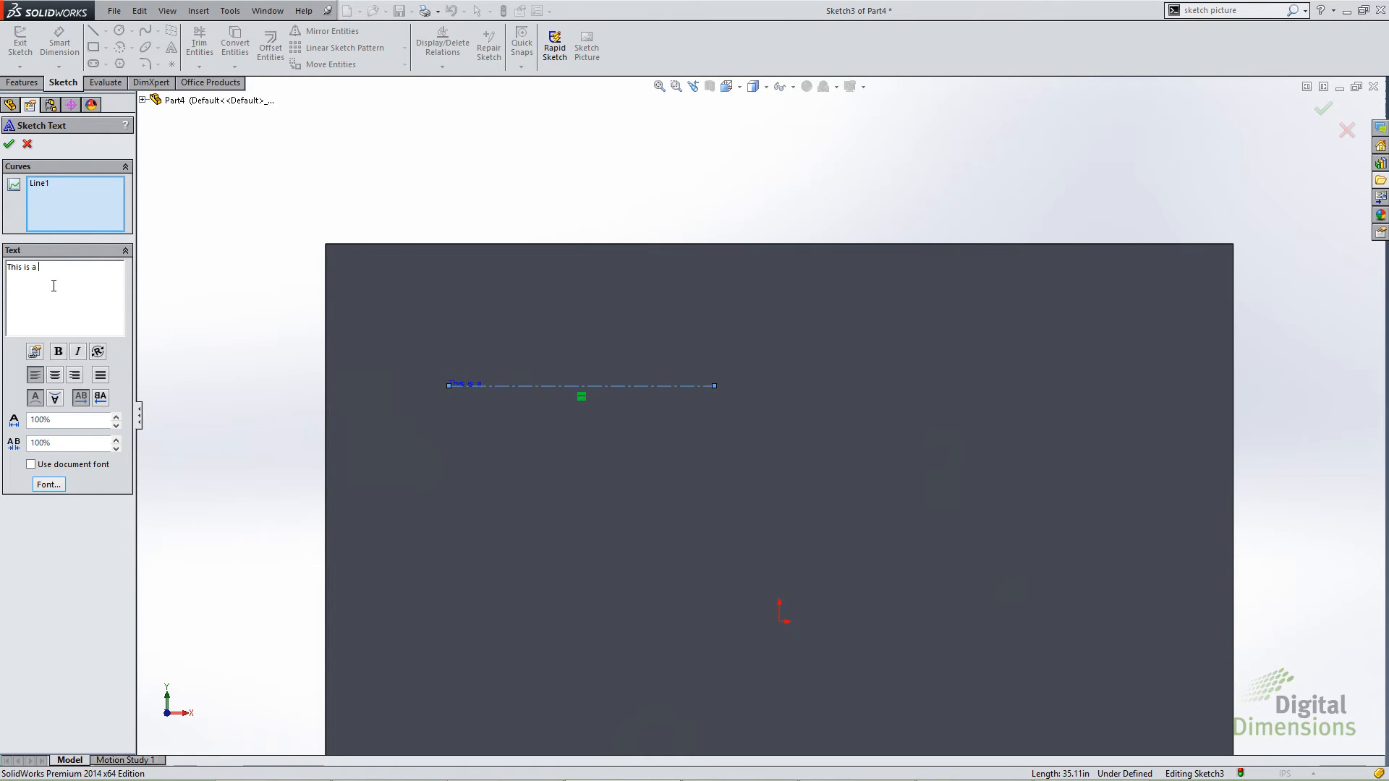
scroll(499, 394, down, 5)
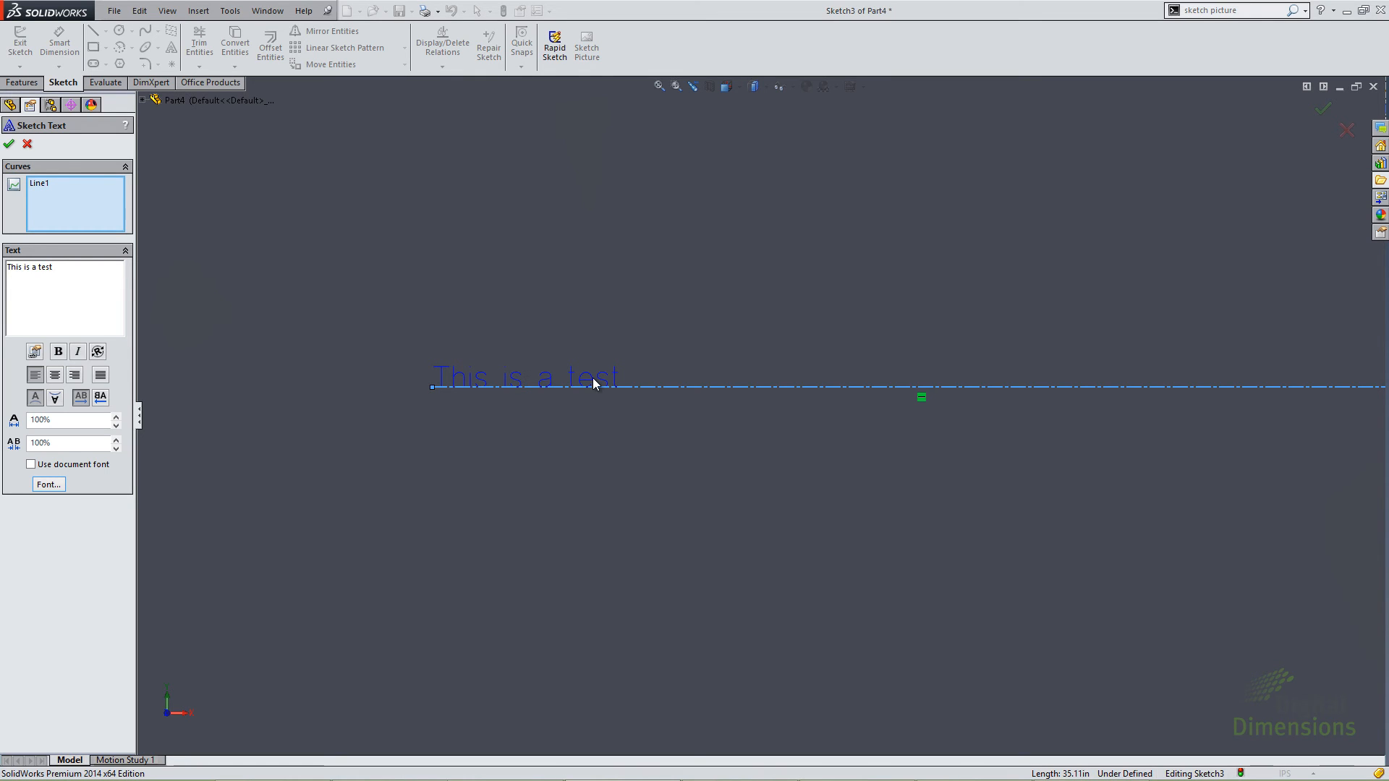
click(49, 485)
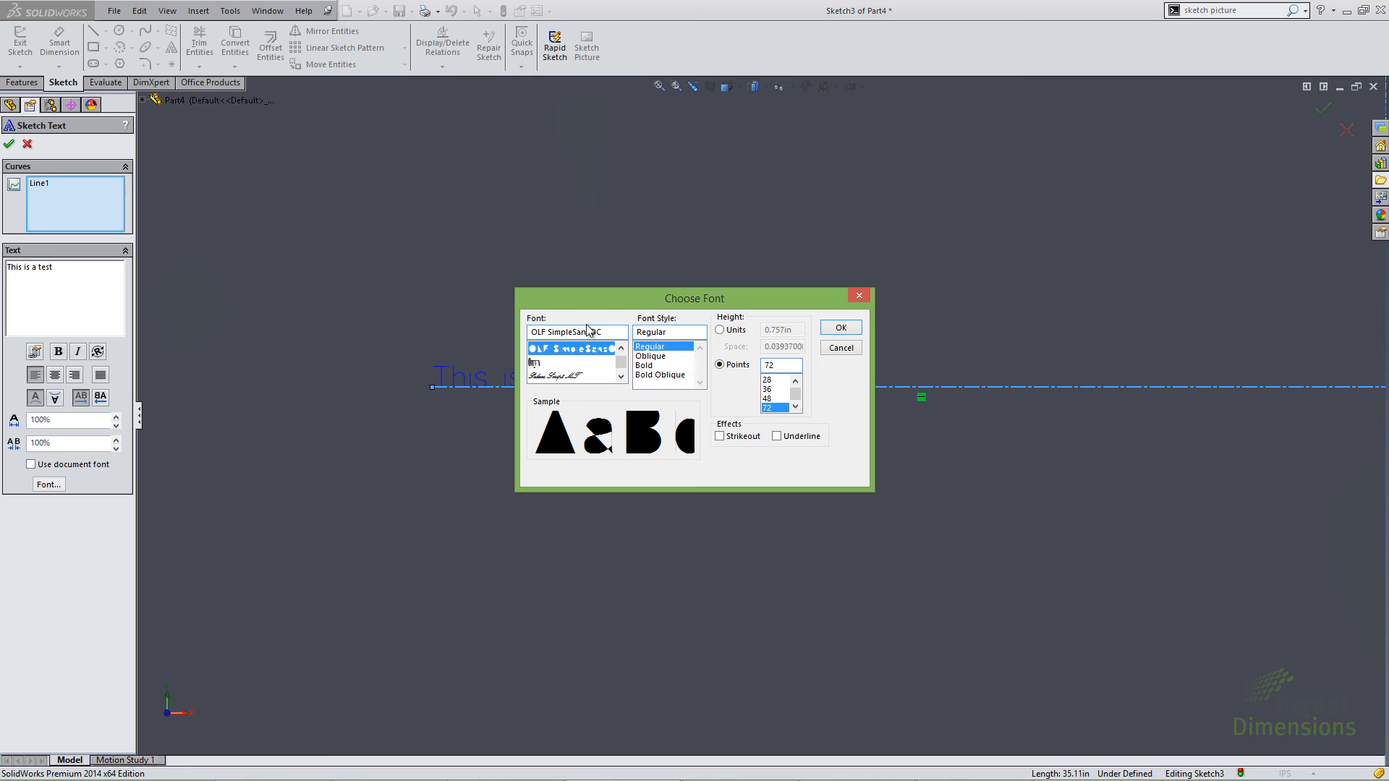
click(840, 328)
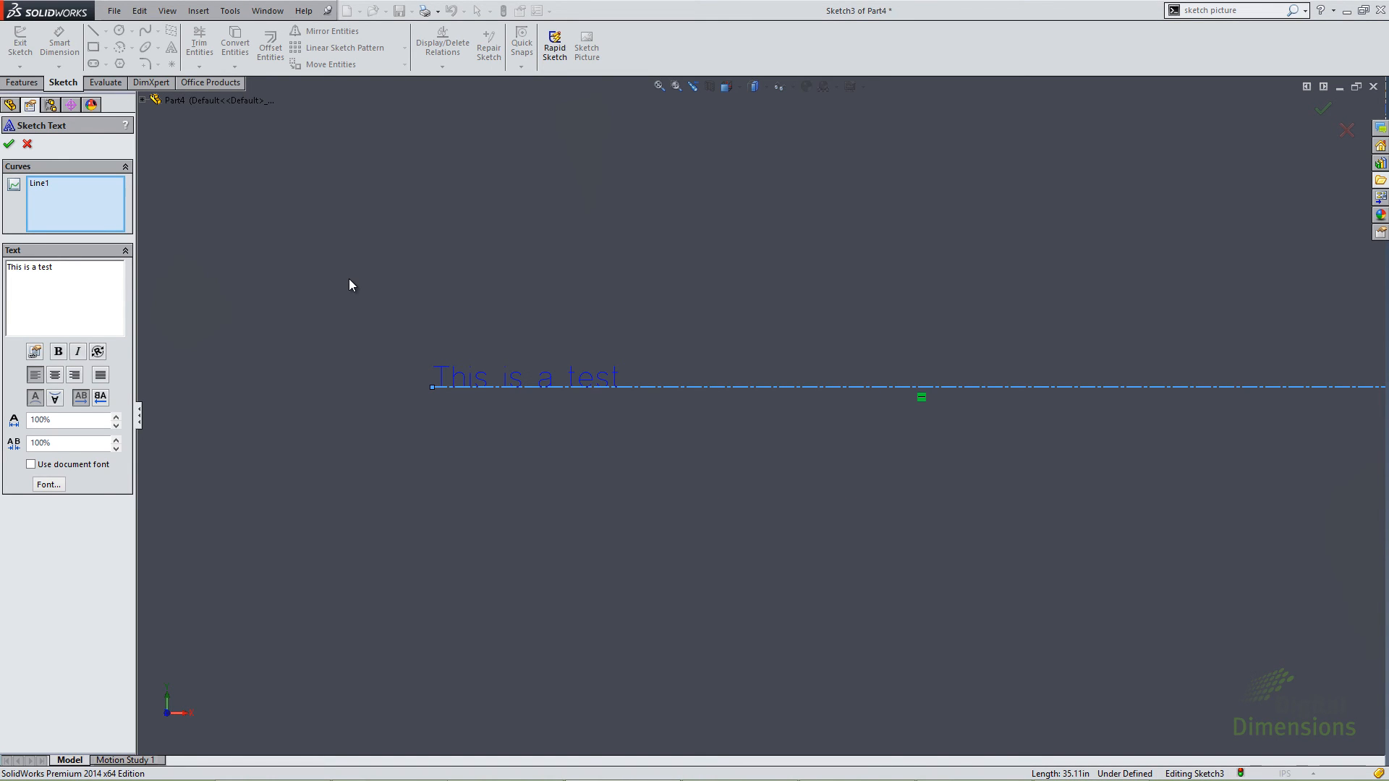
Step: Switch to the PowerPoint presentation and advance from the Sketching slide to the Thank you slide
key(alt+Tab)
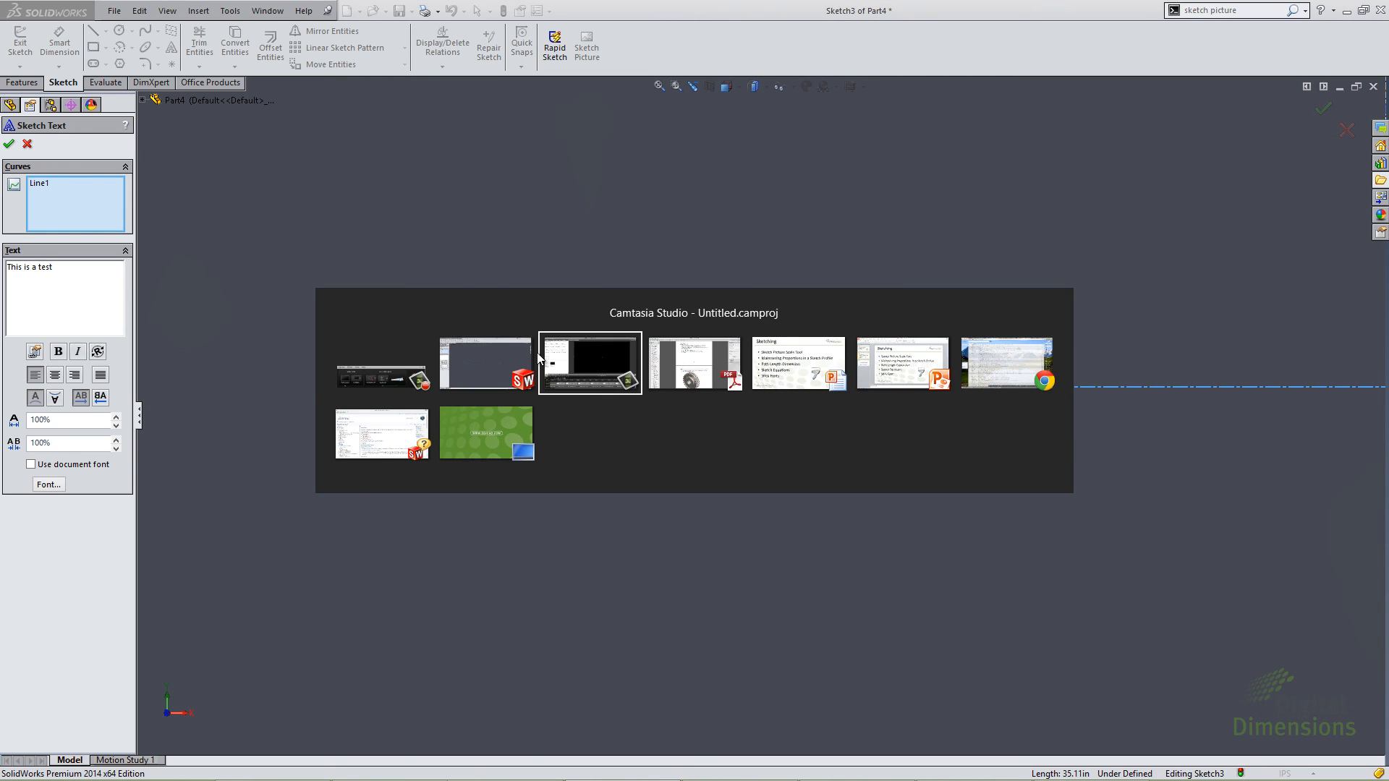
click(775, 370)
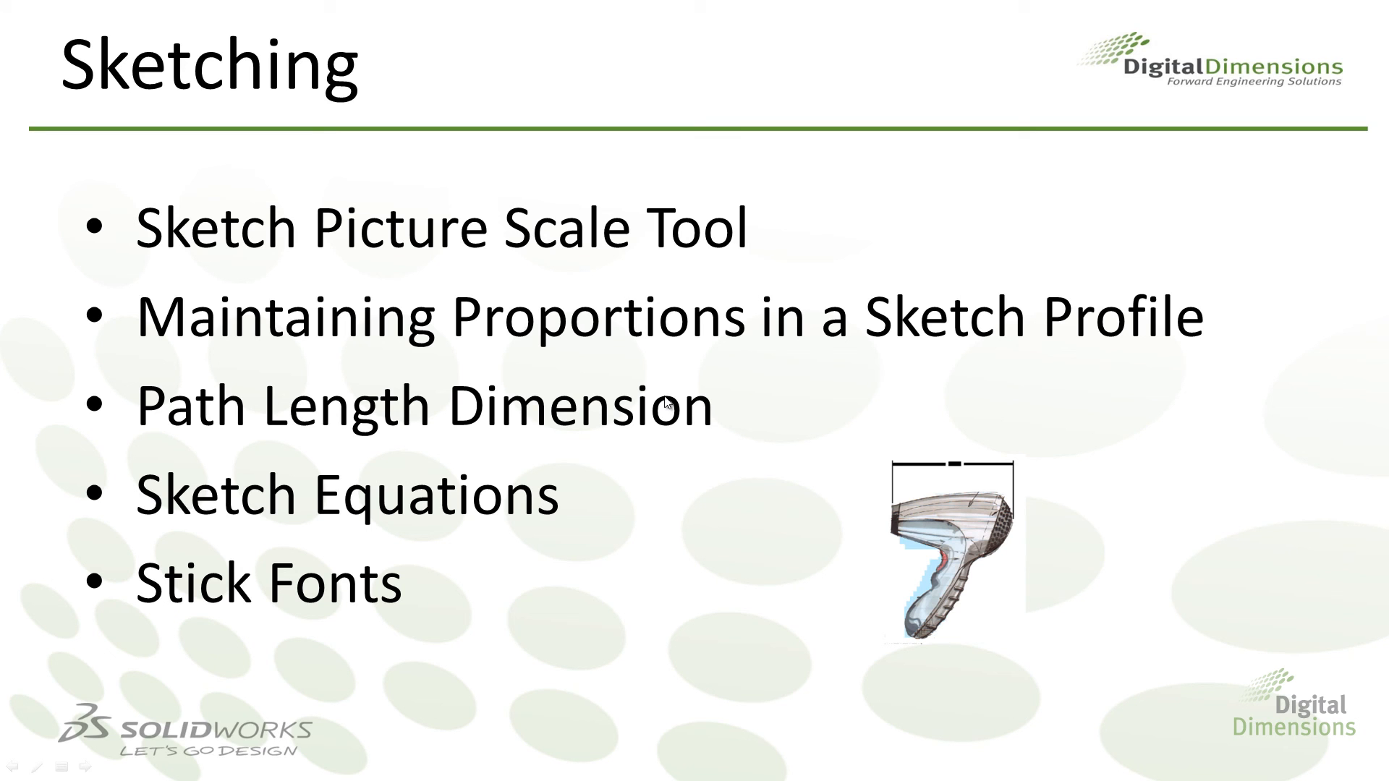
click(664, 396)
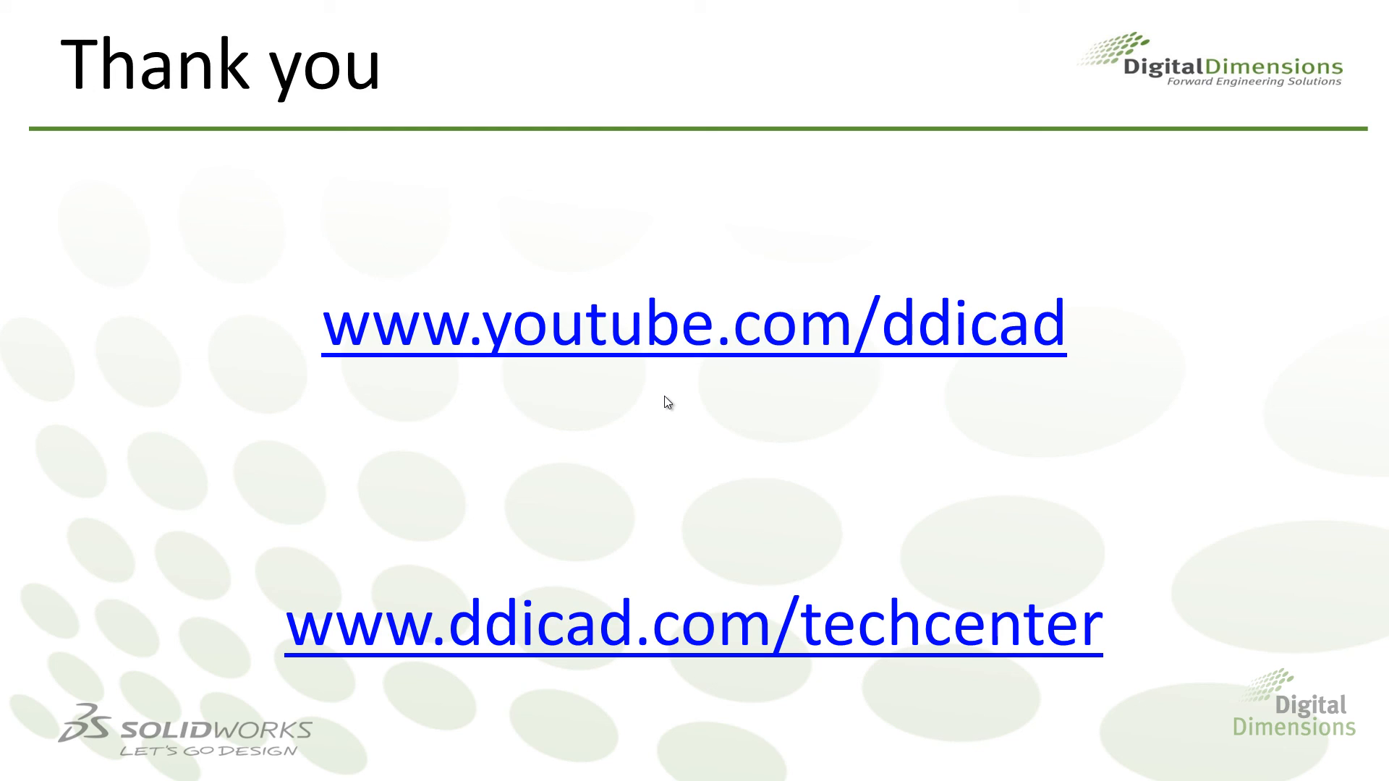